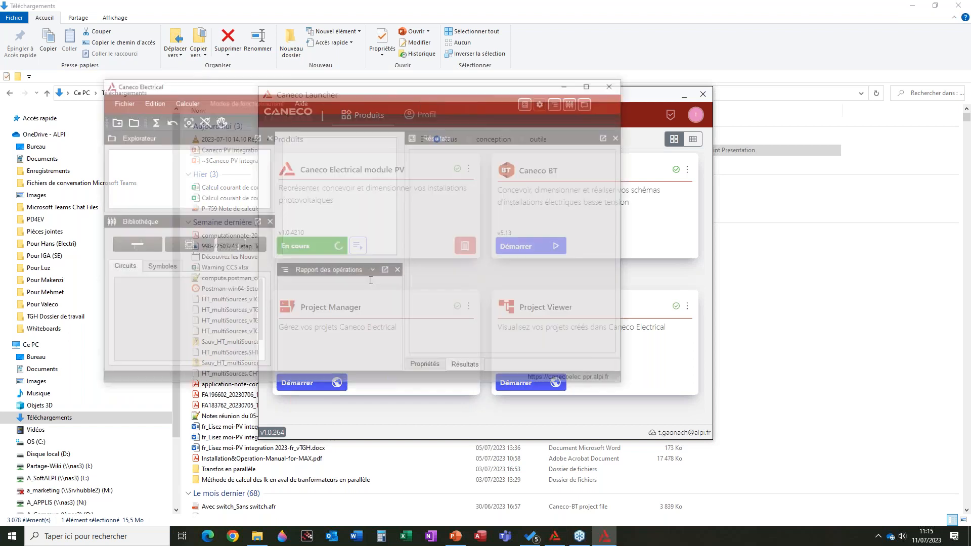
# Maximize the Démo ombrière project window and filter the symbol library to PV symbols
pyautogui.doubleClick(432, 257)
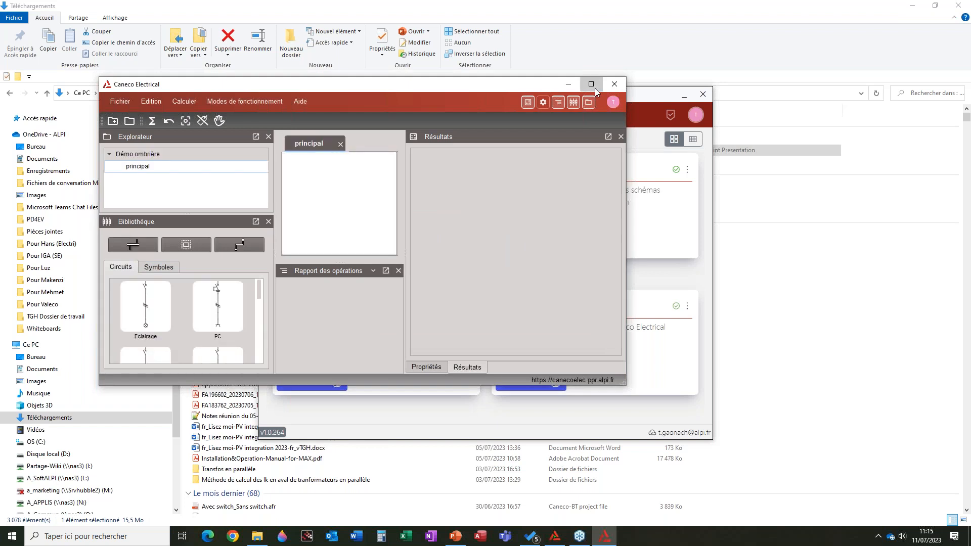
pyautogui.click(593, 86)
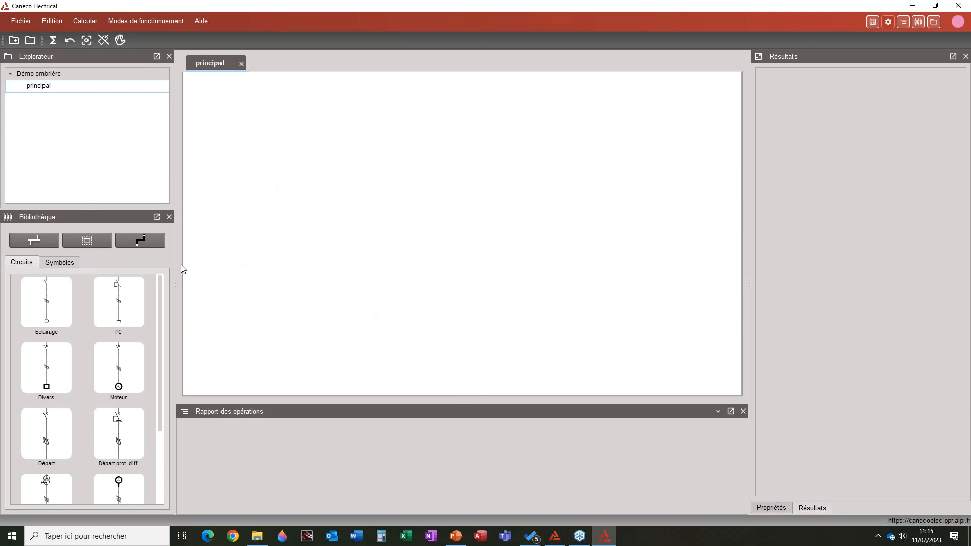
pyautogui.click(75, 265)
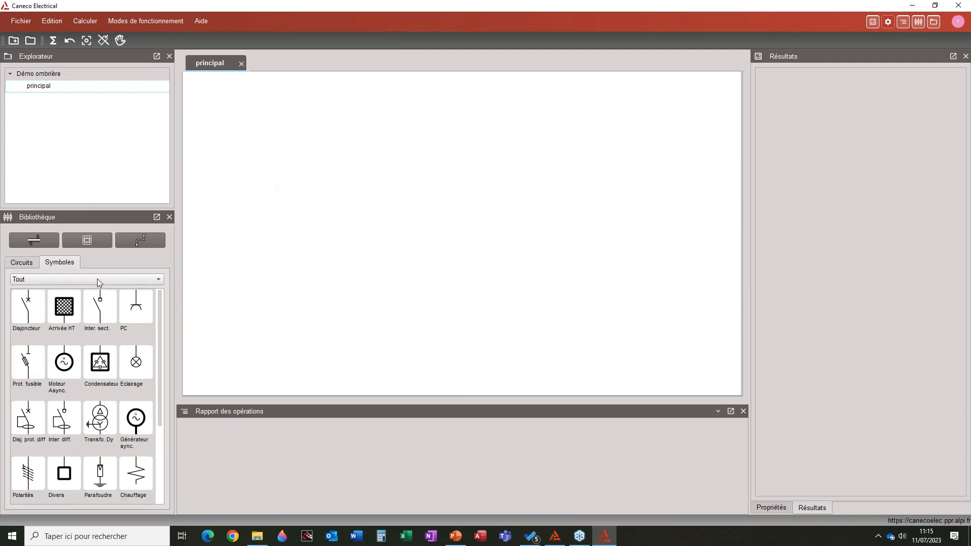
pyautogui.click(98, 278)
pyautogui.click(71, 337)
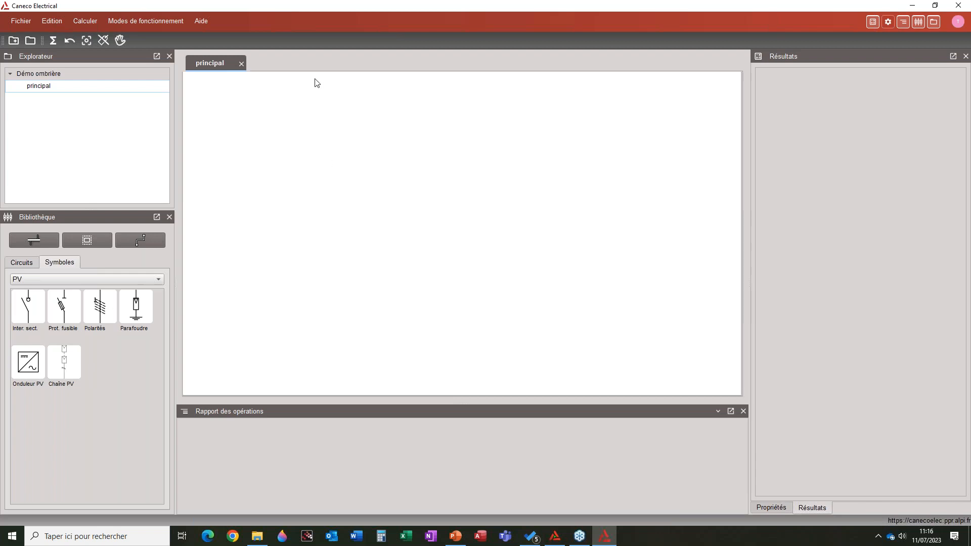
# Set the PV manufacturers to Schneider Electric for general circuit breakers, Mersen for fuses and SunPower Corporation for panels
pyautogui.click(84, 20)
pyautogui.click(112, 69)
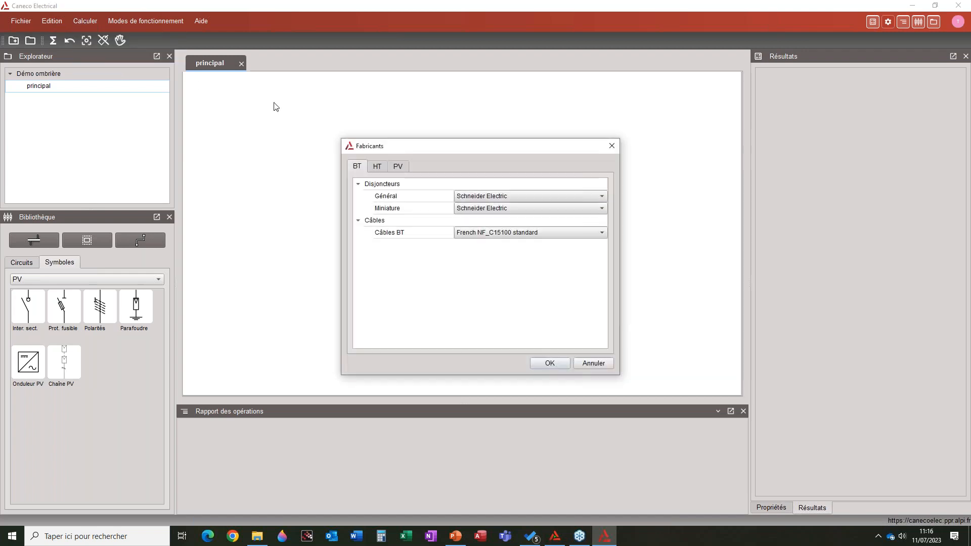
pyautogui.click(399, 166)
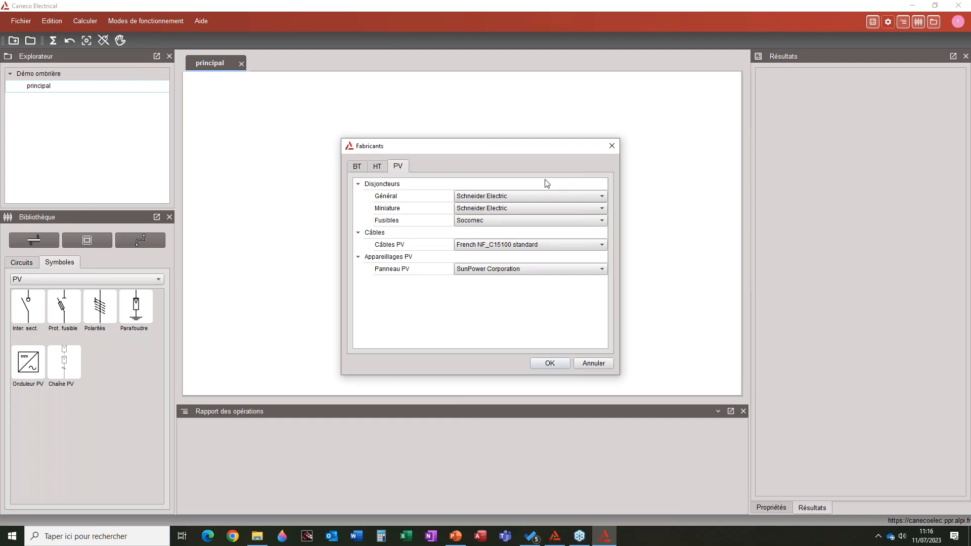
pyautogui.click(501, 196)
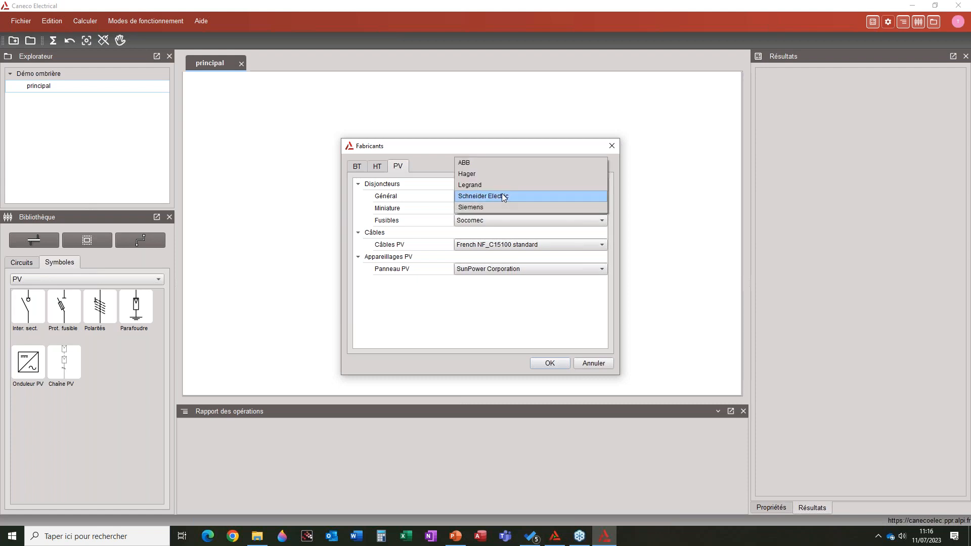
pyautogui.click(501, 195)
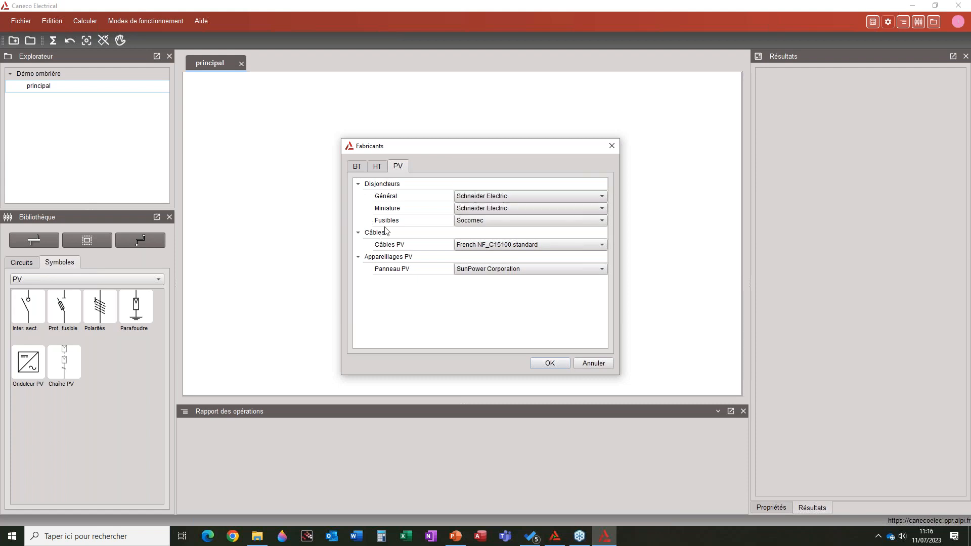
pyautogui.click(474, 271)
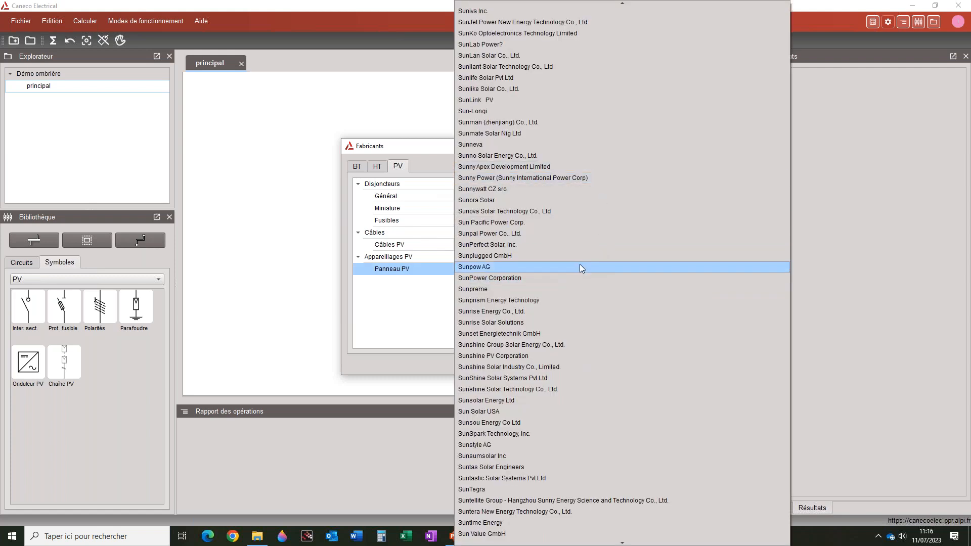
pyautogui.click(567, 275)
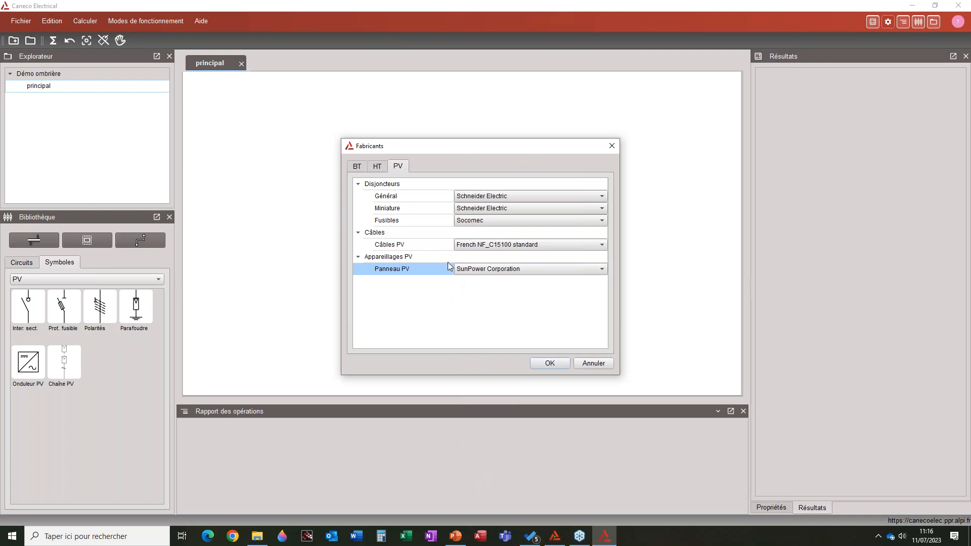
pyautogui.click(486, 223)
pyautogui.click(486, 200)
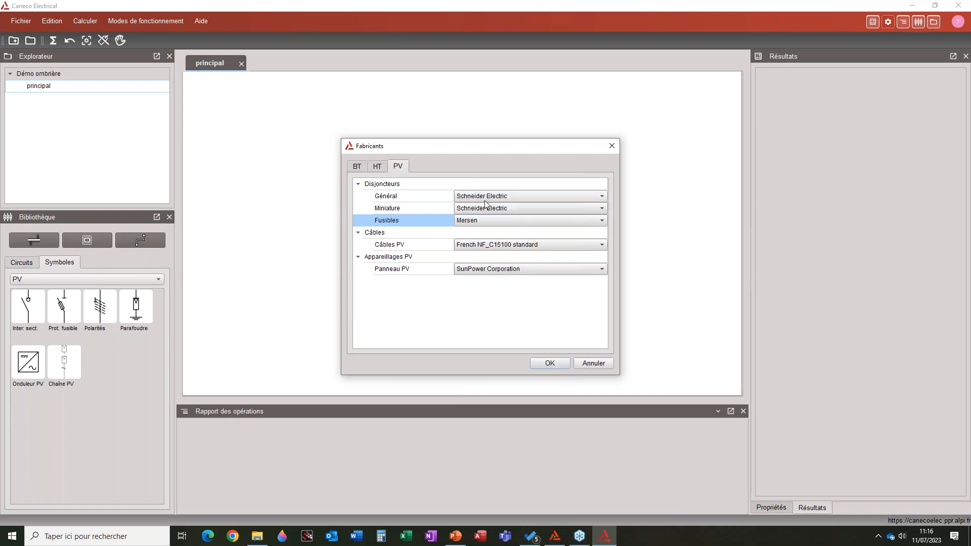
pyautogui.click(547, 364)
pyautogui.click(540, 273)
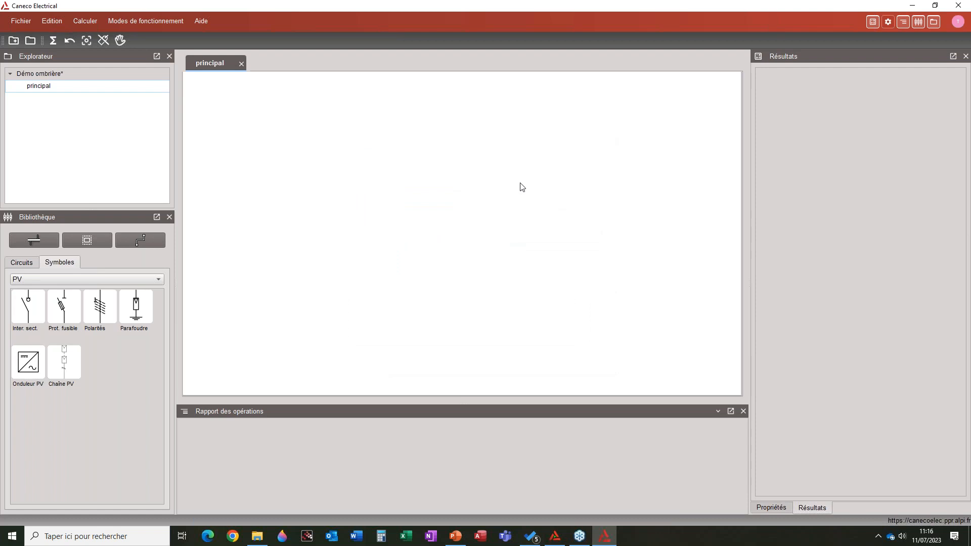
# Place a PV string in the upper part of the diagram and give it 11 panels of model SPR-MAX3-370-COM
pyautogui.moveTo(63, 351)
pyautogui.mouseDown()
pyautogui.moveTo(302, 208)
pyautogui.moveTo(331, 142)
pyautogui.mouseUp()
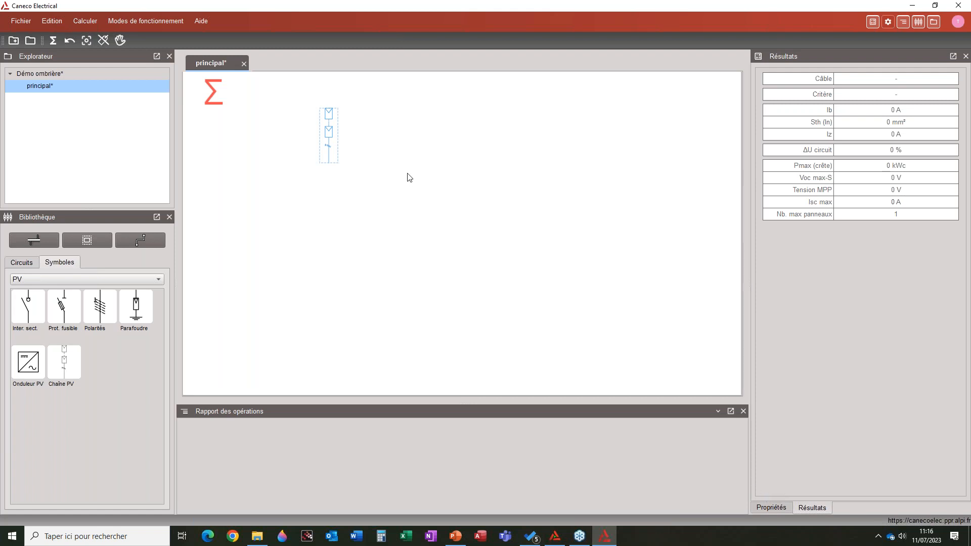
pyautogui.click(770, 507)
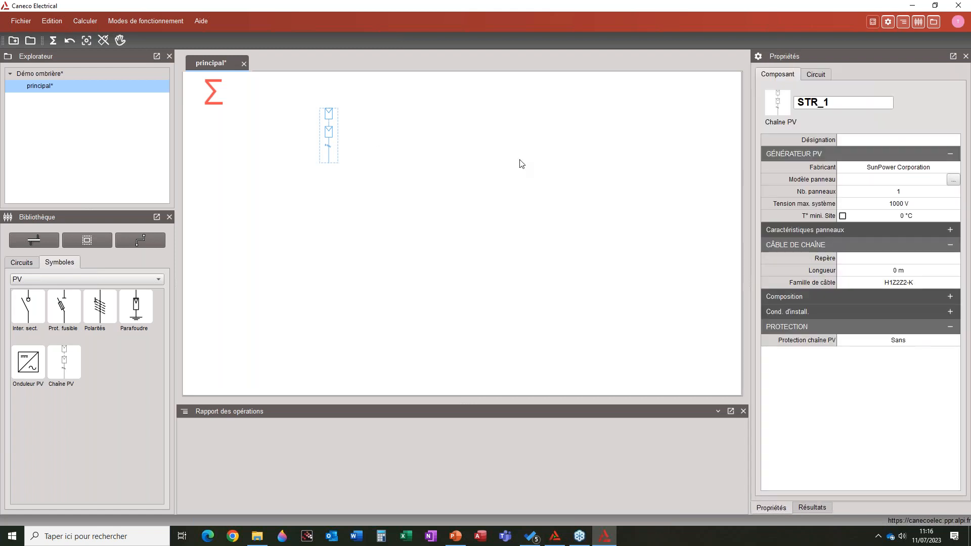
pyautogui.click(953, 180)
pyautogui.click(476, 154)
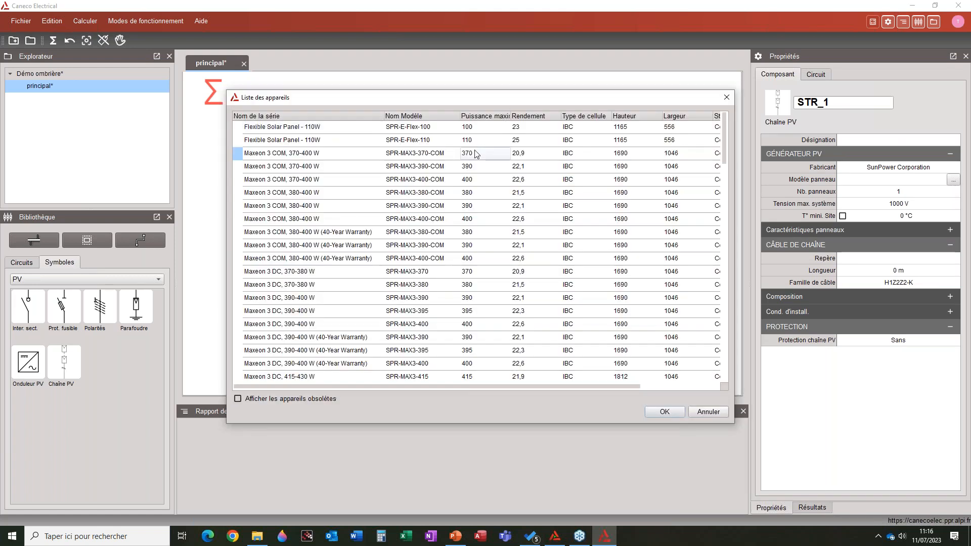
pyautogui.click(663, 413)
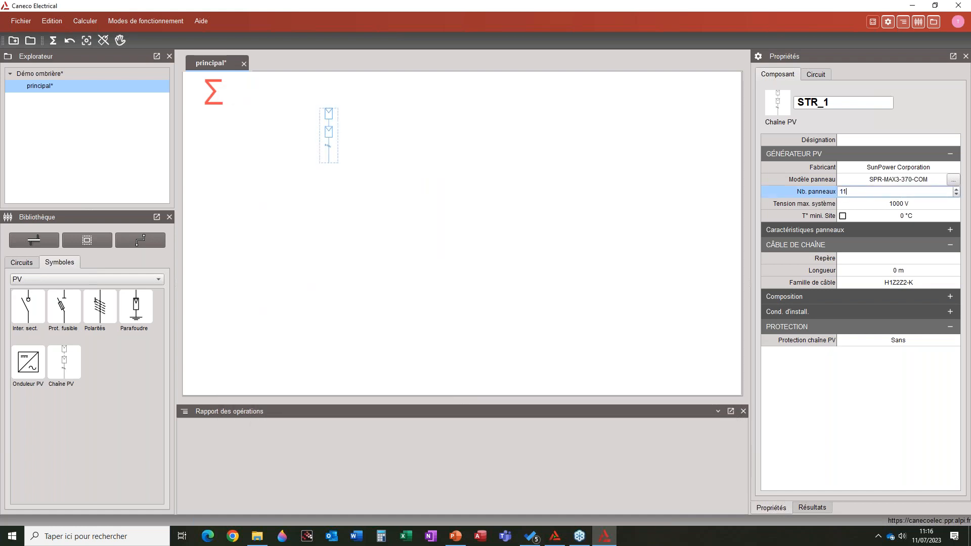
# Enable the string's minimum site temperature at -40 °C and set its string cable length to 30 m
pyautogui.click(843, 217)
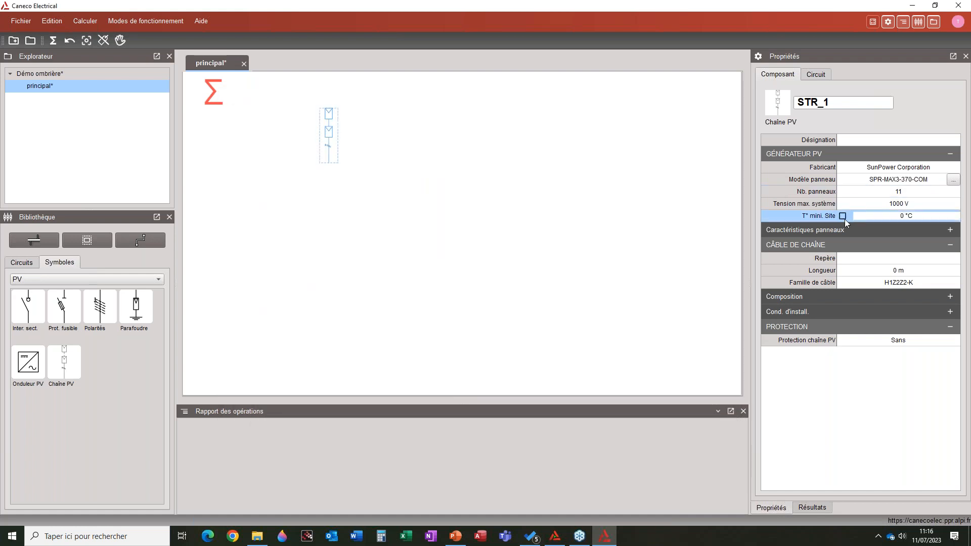
pyautogui.click(886, 215)
pyautogui.write('-40')
pyautogui.press('Return')
pyautogui.click(892, 269)
pyautogui.write('30')
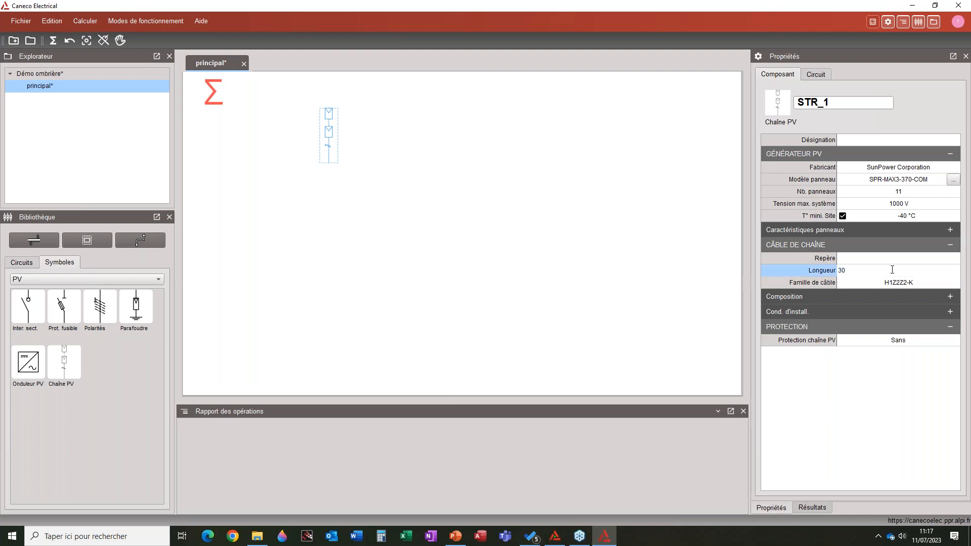
pyautogui.press('Tab')
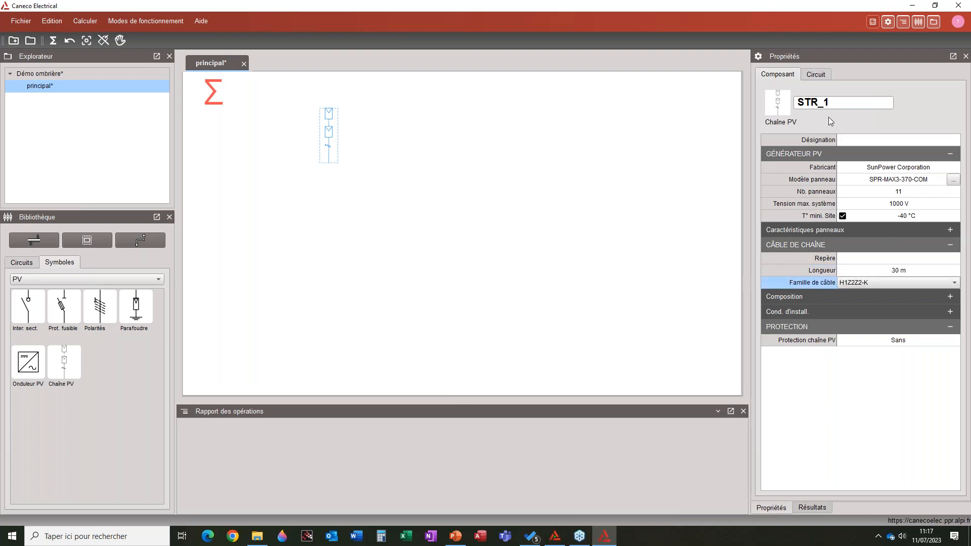
# Set the PV string circuit's maximum voltage drop (ΔU max) to 0,3
pyautogui.click(821, 75)
pyautogui.click(895, 180)
pyautogui.write('0;3')
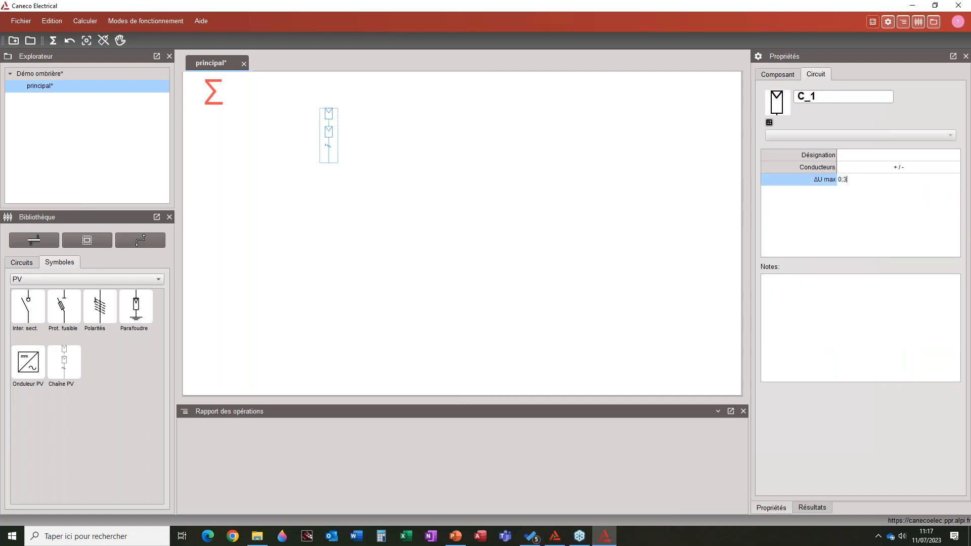
pyautogui.press('Tab')
pyautogui.write('0,3')
pyautogui.press('Tab')
pyautogui.click(787, 77)
pyautogui.click(297, 108)
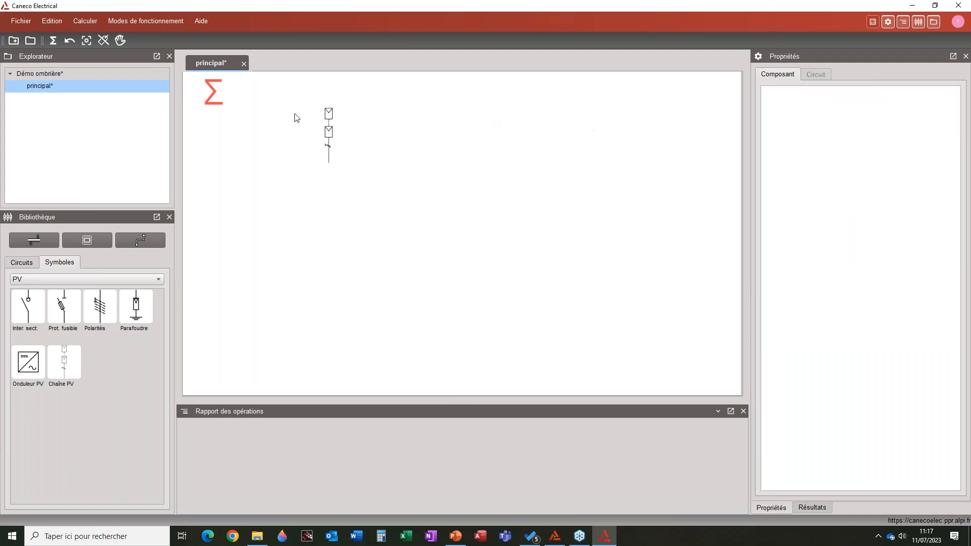
# Duplicate the PV string and place the copy directly beside the original
pyautogui.click(333, 135)
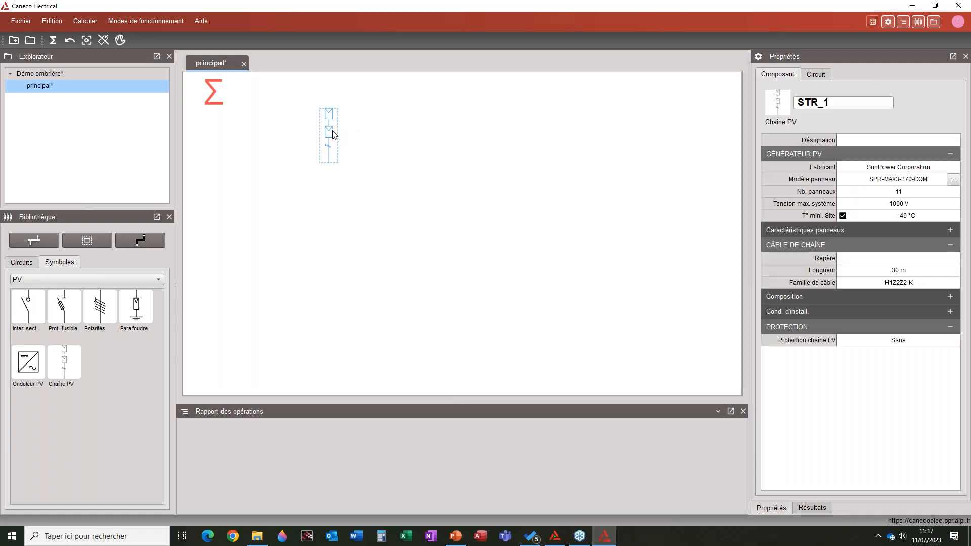
pyautogui.click(357, 139)
pyautogui.click(329, 142)
pyautogui.hotkey('ctrl', 'v')
pyautogui.click(348, 135)
pyautogui.click(339, 193)
# Draw a busbar joining the lower ends of both PV strings and connect a fuse protection circuit beneath it
pyautogui.press('b')
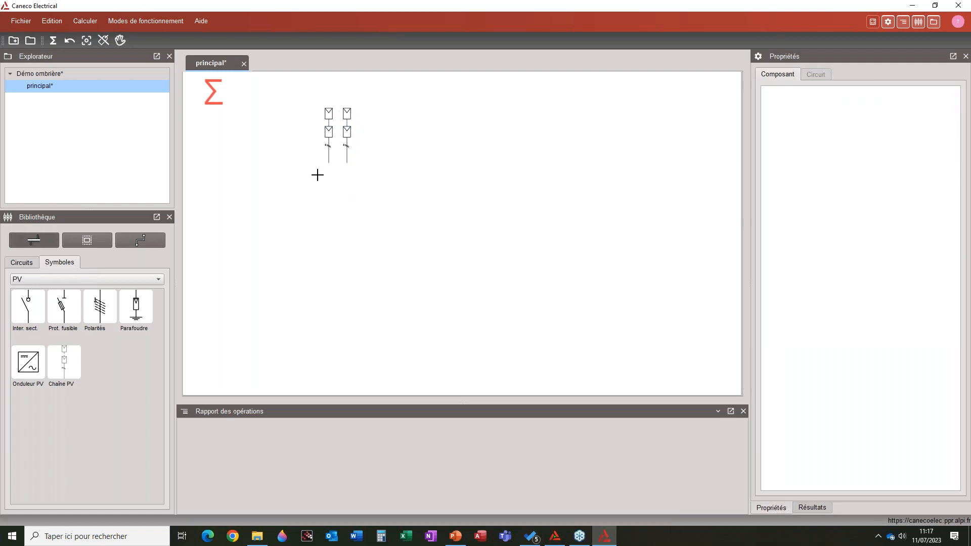
pyautogui.moveTo(318, 167); pyautogui.dragTo(356, 167)
pyautogui.moveTo(64, 306); pyautogui.dragTo(338, 231)
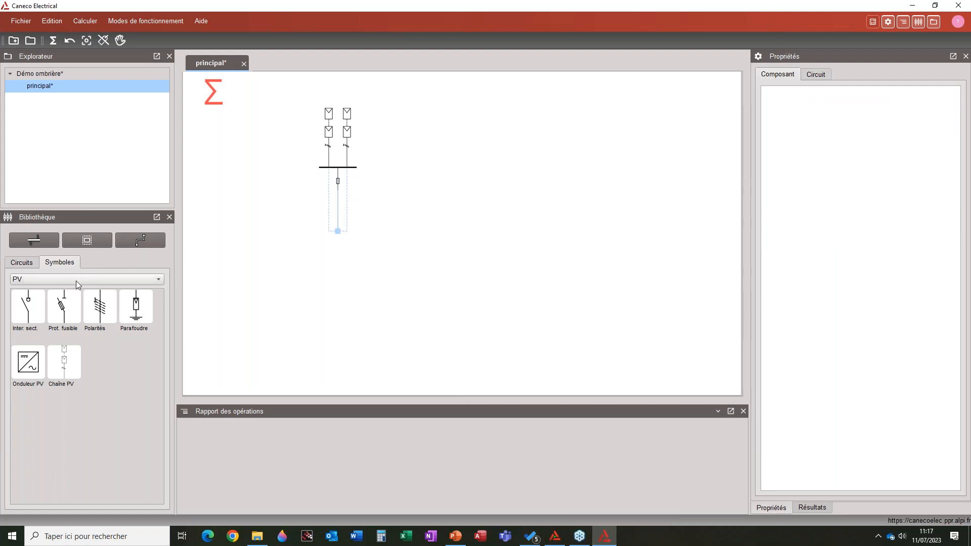
# Add a cable below the fuse on the outgoing circuit and set its length to 1 m
pyautogui.moveTo(96, 304); pyautogui.dragTo(338, 209)
pyautogui.click(881, 152)
pyautogui.write('1')
pyautogui.click(400, 256)
pyautogui.click(341, 222)
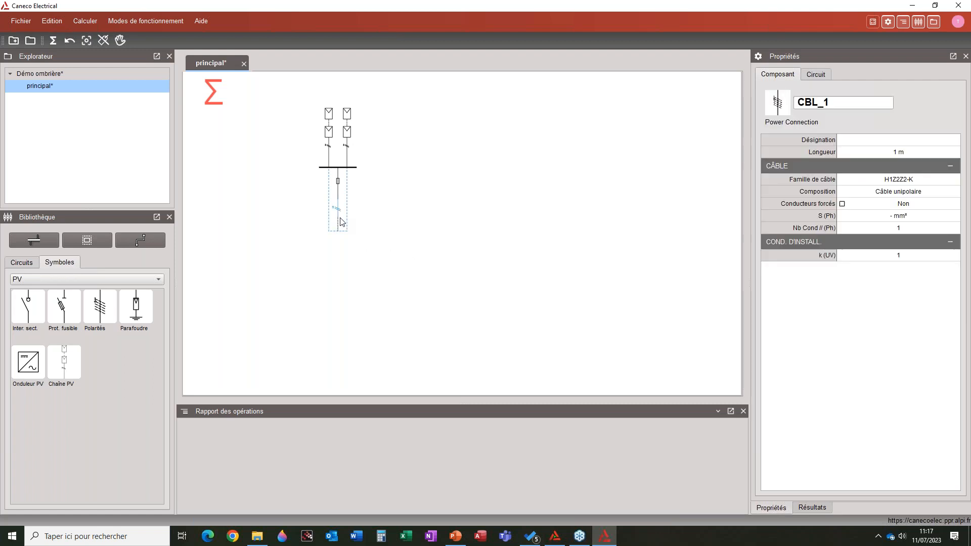
pyautogui.click(390, 256)
# Copy the complete two-string assembly with its busbar, fuse and cable, and place three copies in a row beside it
pyautogui.moveTo(277, 92); pyautogui.dragTo(393, 247)
pyautogui.hotkey('ctrl', 'v')
pyautogui.click(390, 171)
pyautogui.hotkey('ctrl', 'v')
pyautogui.click(440, 172)
pyautogui.hotkey('ctrl', 'v')
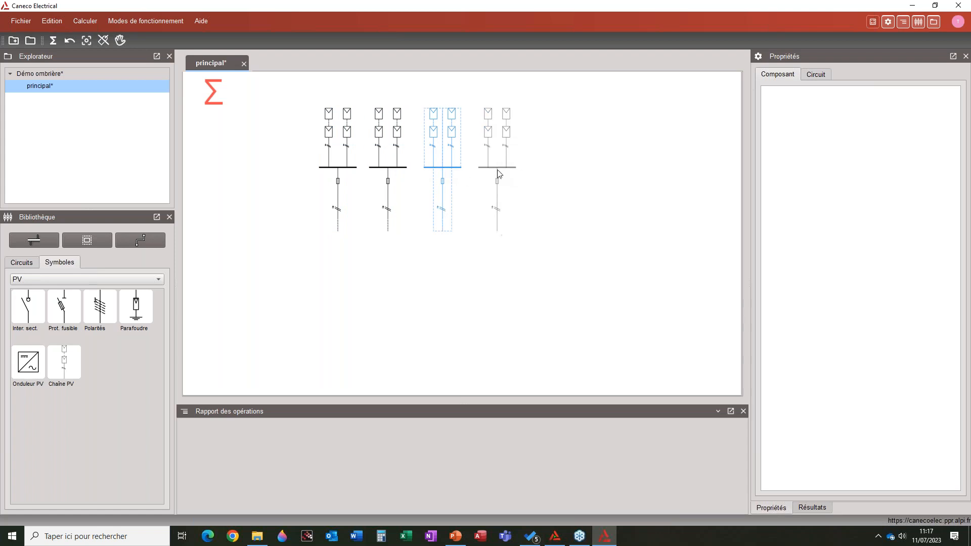
pyautogui.click(498, 173)
pyautogui.click(479, 282)
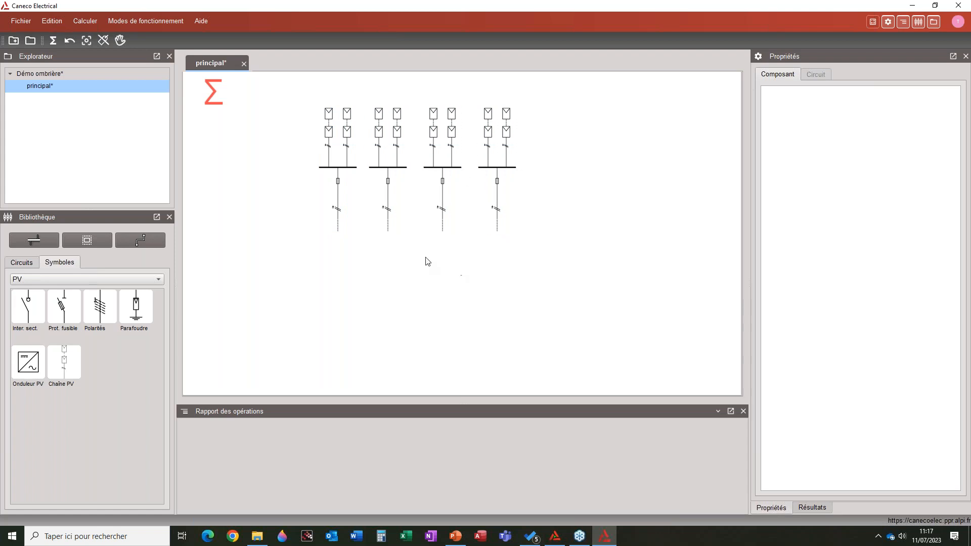
# Draw a long busbar beneath the four assemblies and align it with the ends of their outgoing circuits
pyautogui.press('b')
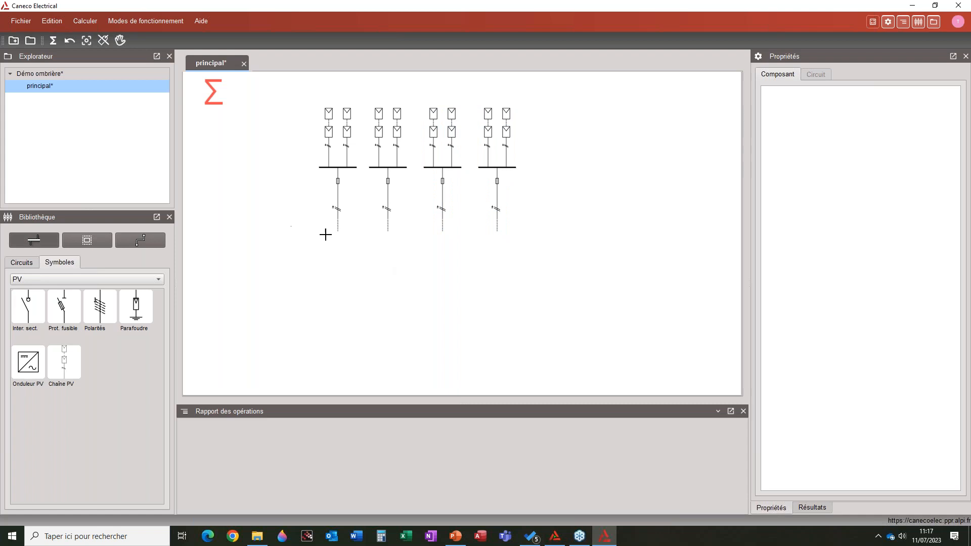
pyautogui.moveTo(320, 233)
pyautogui.mouseDown()
pyautogui.moveTo(351, 226)
pyautogui.moveTo(521, 238)
pyautogui.mouseUp()
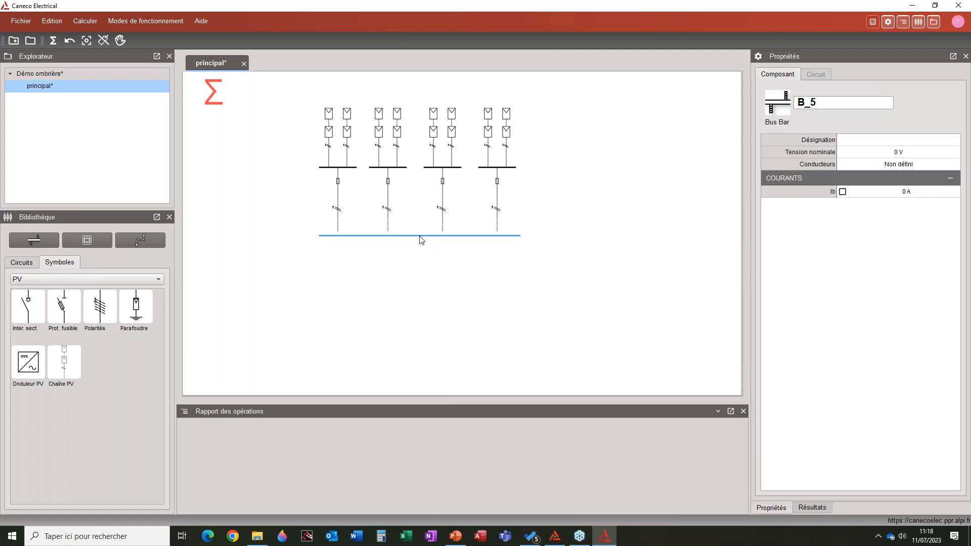
pyautogui.moveTo(419, 239); pyautogui.dragTo(421, 236)
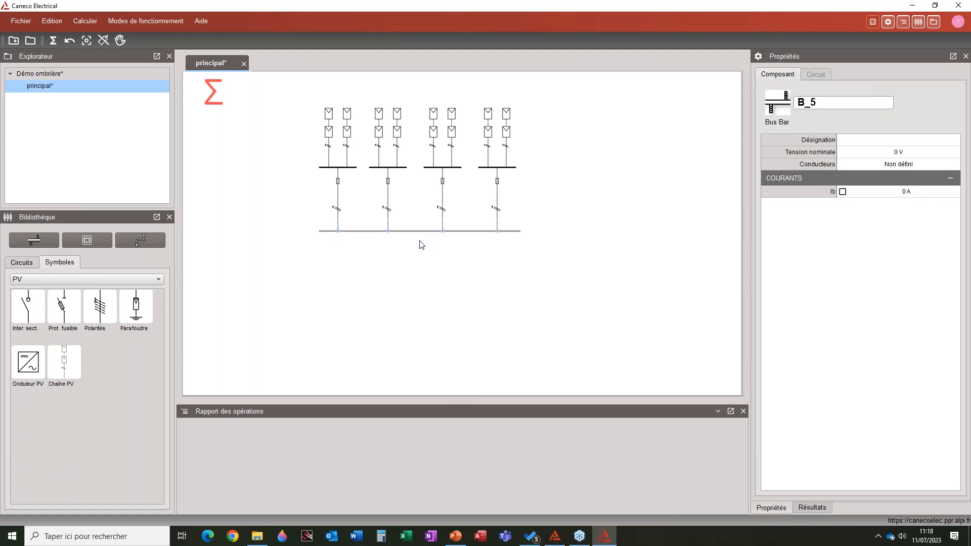
pyautogui.click(419, 244)
# Connect a fuse protection beneath the middle of the main busbar and set its type to Interrupteur-fusible
pyautogui.moveTo(57, 310); pyautogui.dragTo(416, 245)
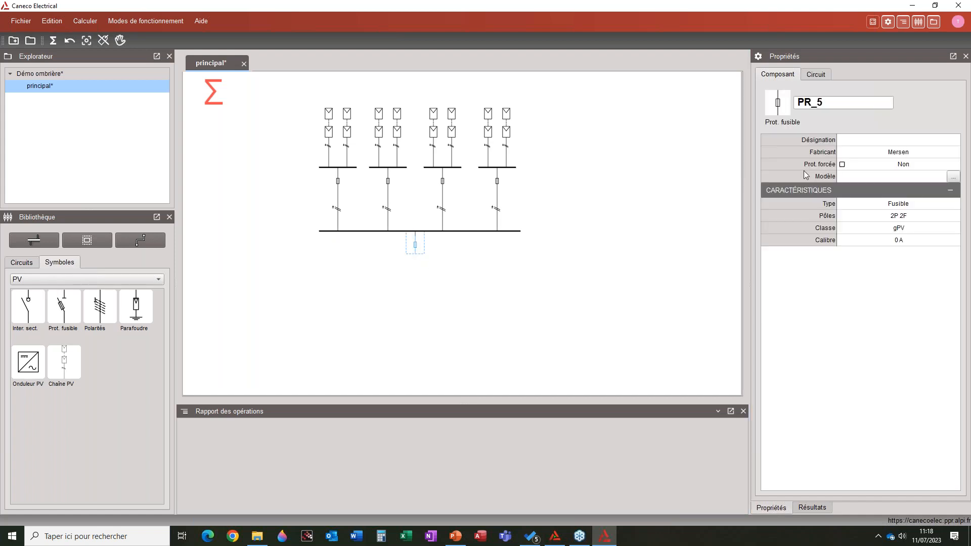
pyautogui.click(901, 204)
pyautogui.click(900, 204)
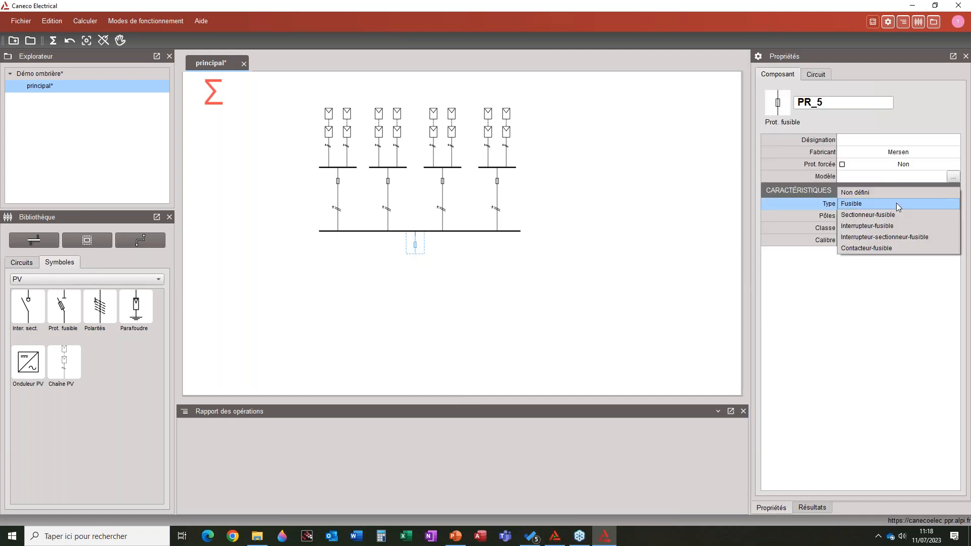
pyautogui.click(888, 225)
# Add a switch-disconnector at the end of the main outgoing circuit and insert a 200 m cable between the two devices
pyautogui.moveTo(28, 306); pyautogui.dragTo(423, 264)
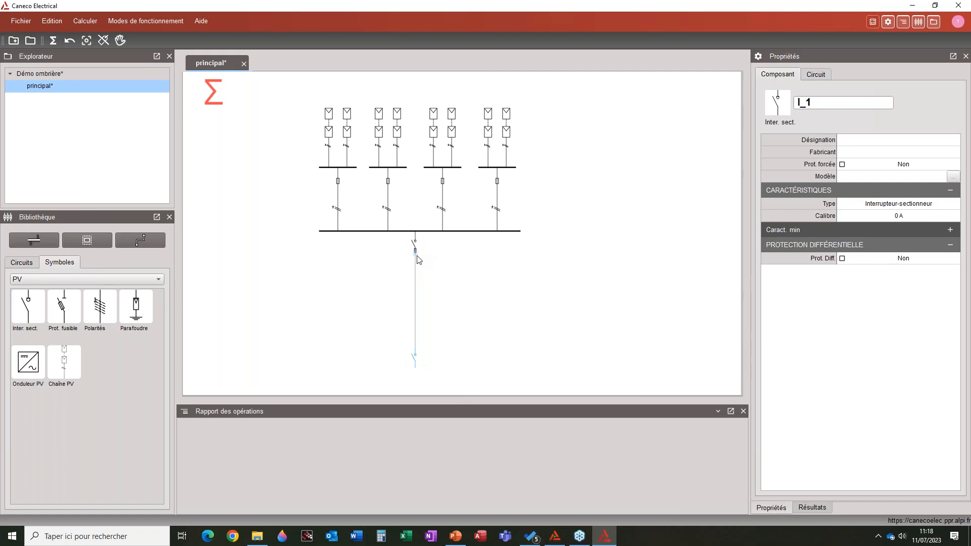
pyautogui.moveTo(100, 306); pyautogui.dragTo(417, 300)
pyautogui.click(899, 152)
pyautogui.write('200')
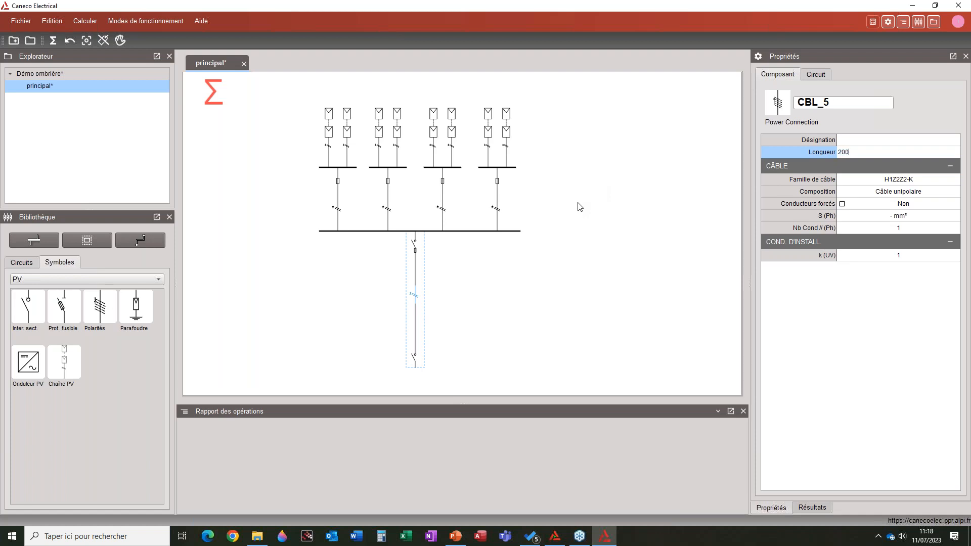
pyautogui.press('Return')
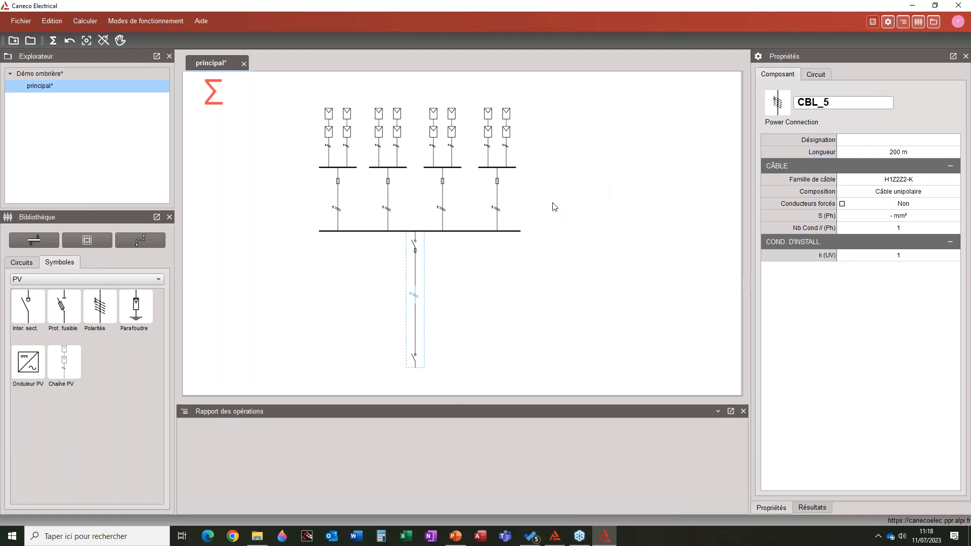
# Set the maximum voltage drop of the main outgoing circuit to 1 %
pyautogui.click(816, 75)
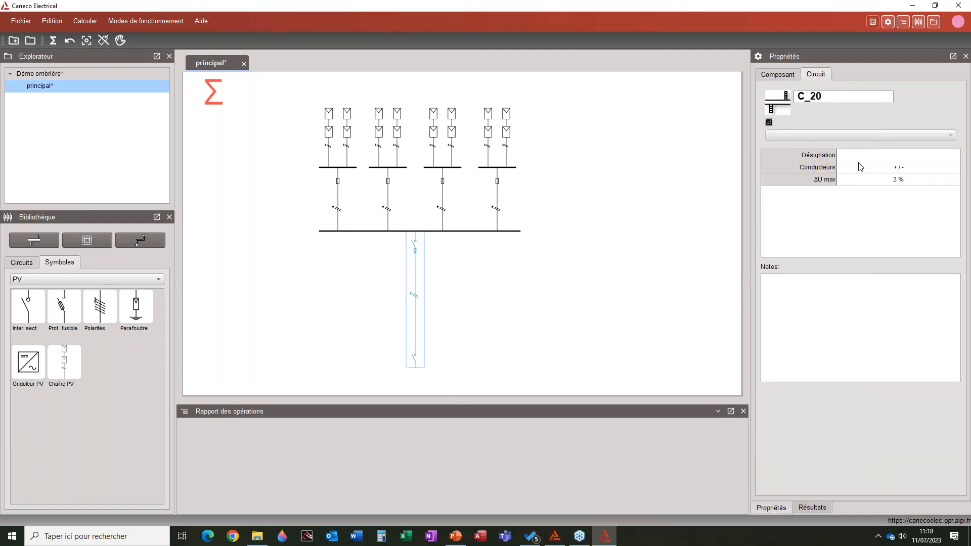
pyautogui.doubleClick(891, 180)
pyautogui.write('1')
pyautogui.press('Return')
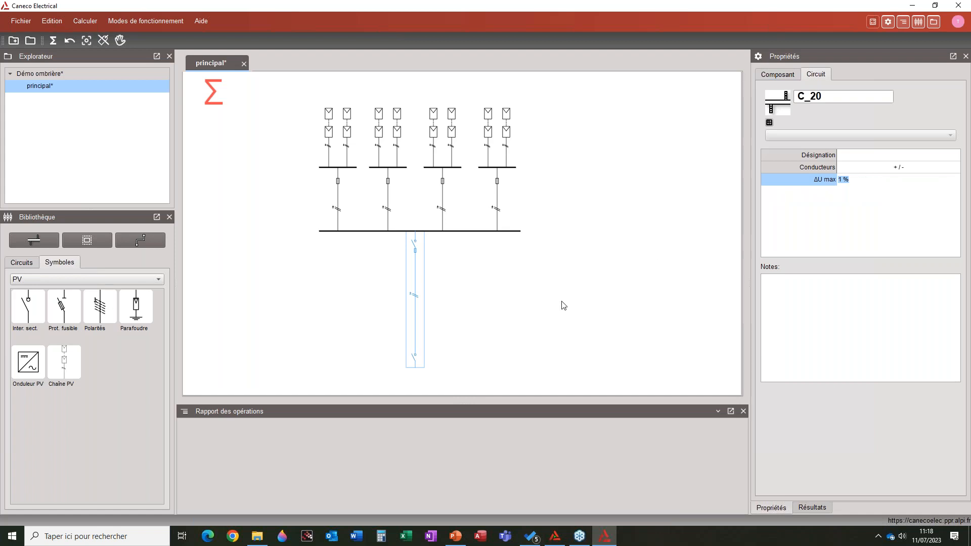
pyautogui.click(617, 287)
# Display the first PV string's cable length and conductor section in a label beside it on the diagram
pyautogui.click(346, 131)
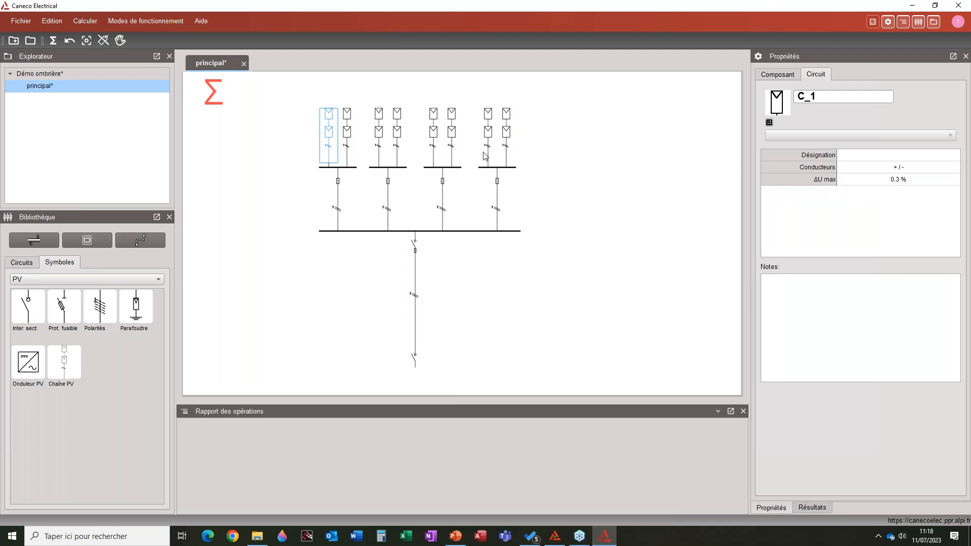
pyautogui.click(779, 75)
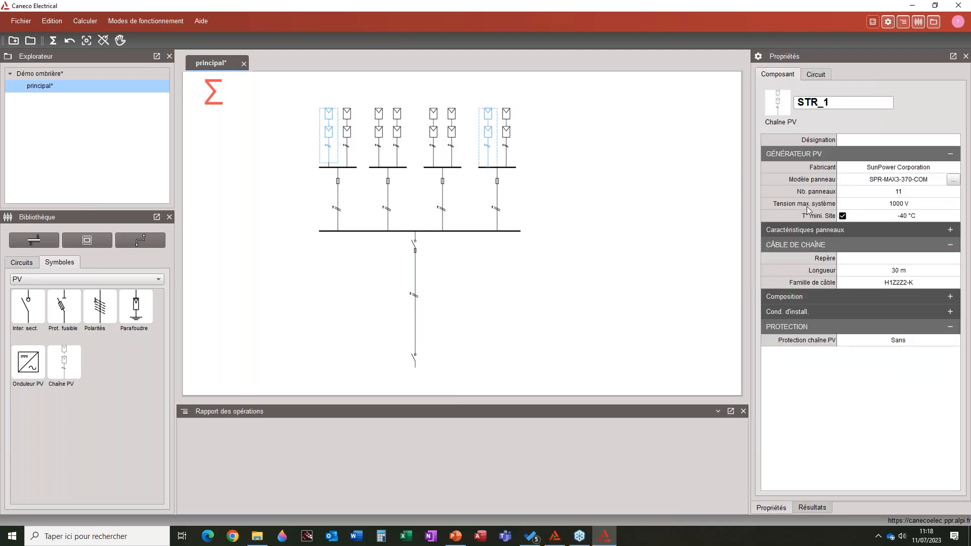
pyautogui.click(826, 271)
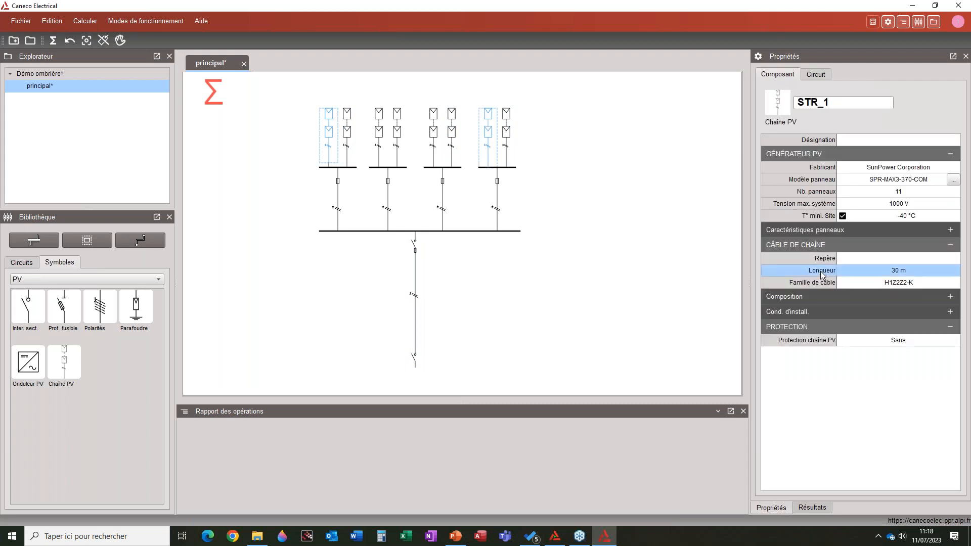
pyautogui.click(951, 299)
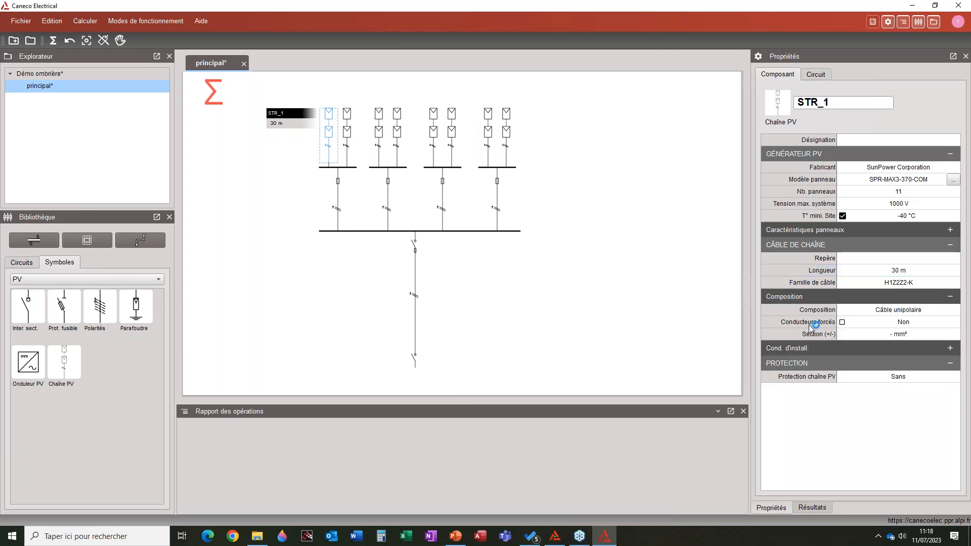
pyautogui.click(812, 334)
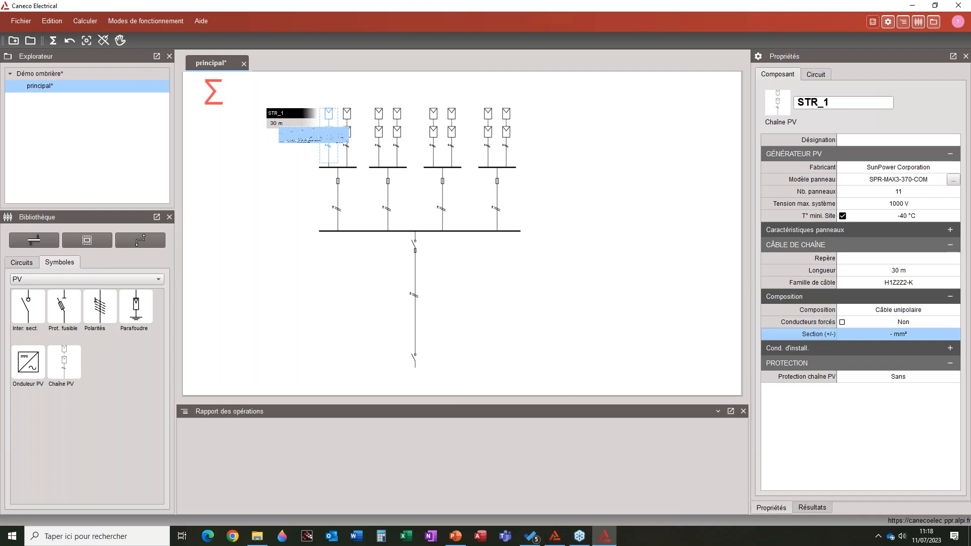
# Display the model and rating of the first assembly's fuse protection in a label beside it on the diagram
pyautogui.click(338, 182)
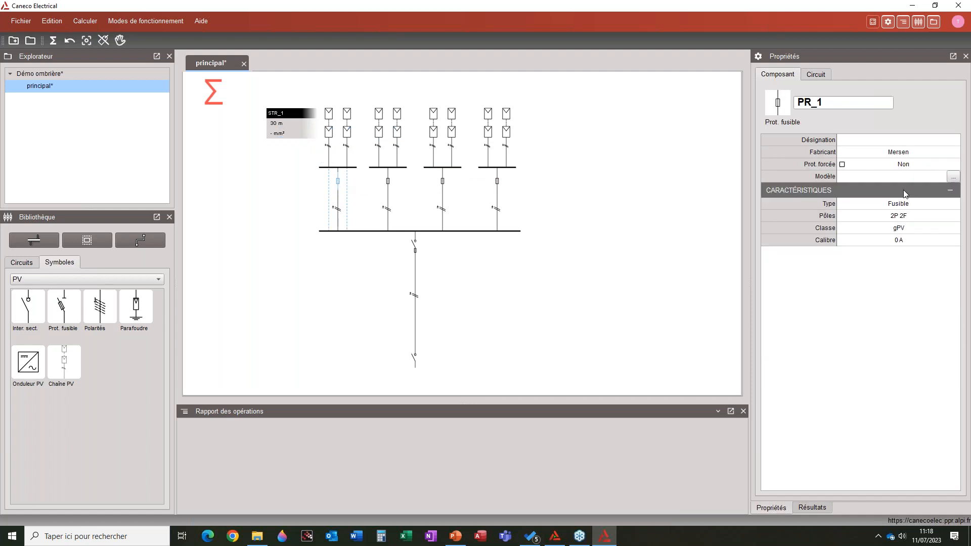
pyautogui.click(822, 177)
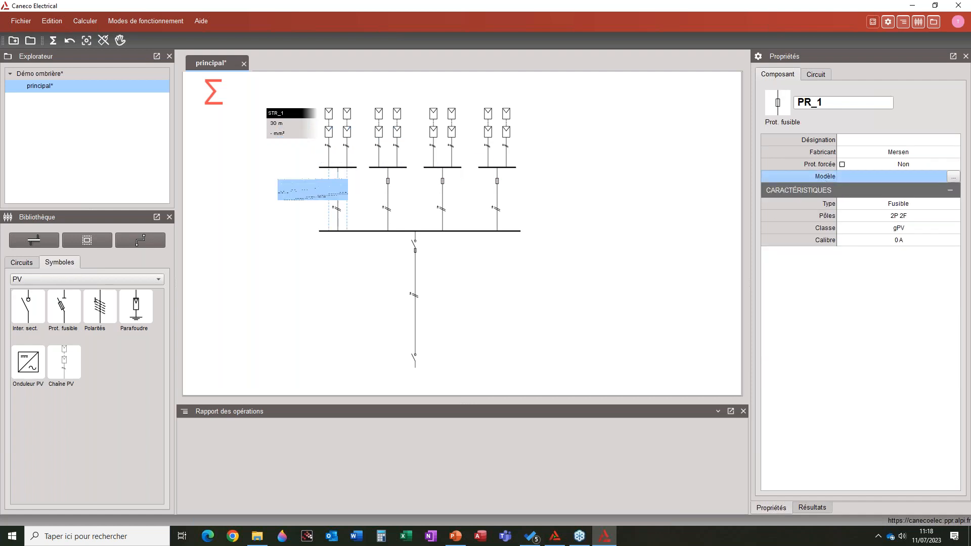
pyautogui.click(814, 240)
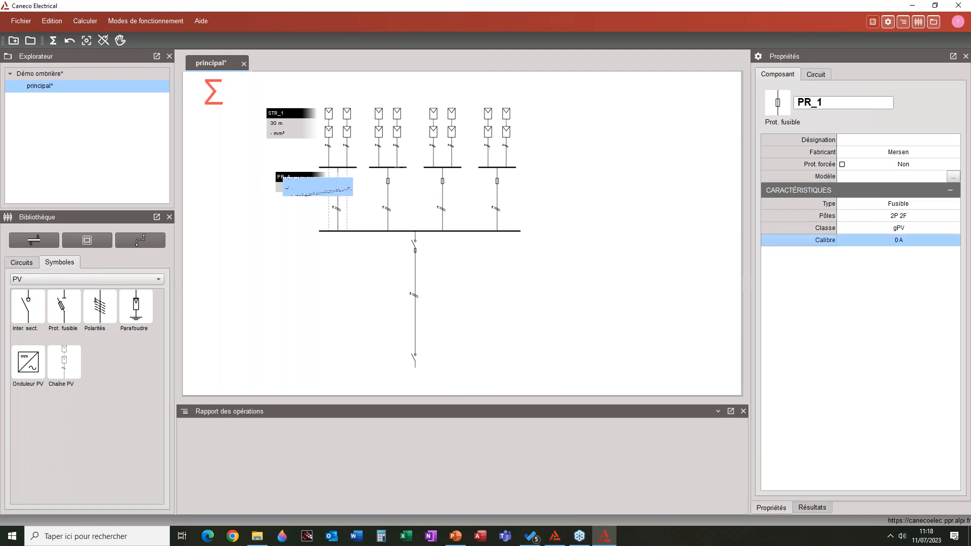
# Display the main cable's length and phase section in a label and place it beside the cable
pyautogui.click(417, 296)
pyautogui.click(833, 151)
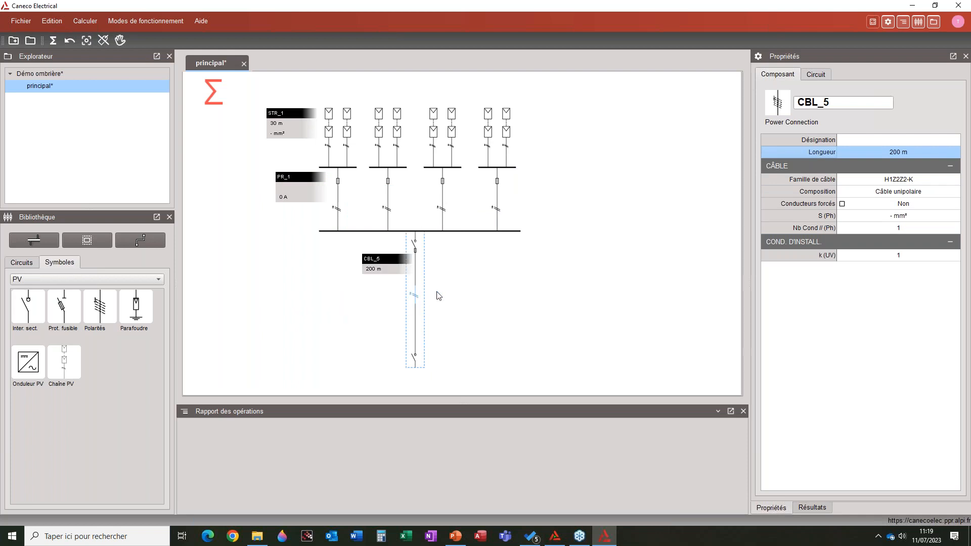
pyautogui.click(819, 216)
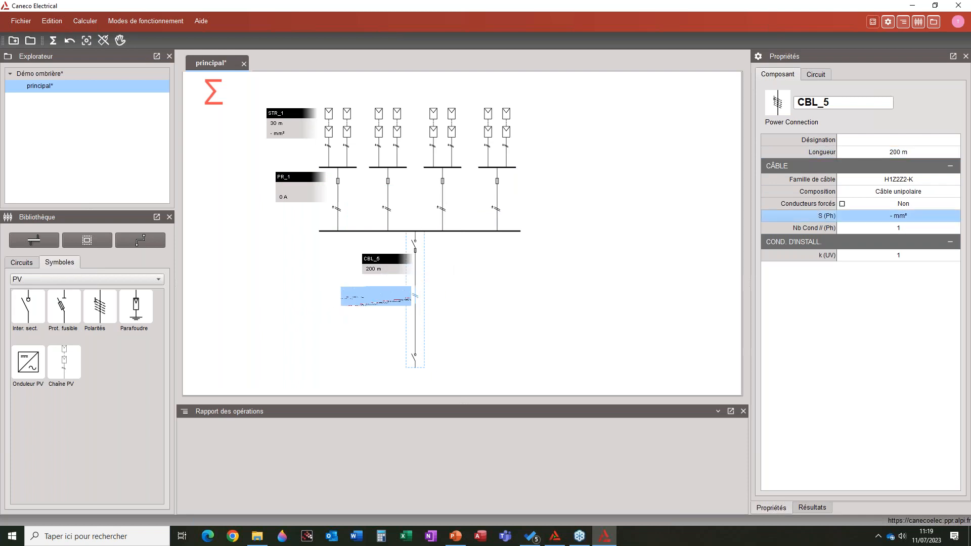
pyautogui.moveTo(383, 273); pyautogui.dragTo(376, 300)
pyautogui.click(466, 302)
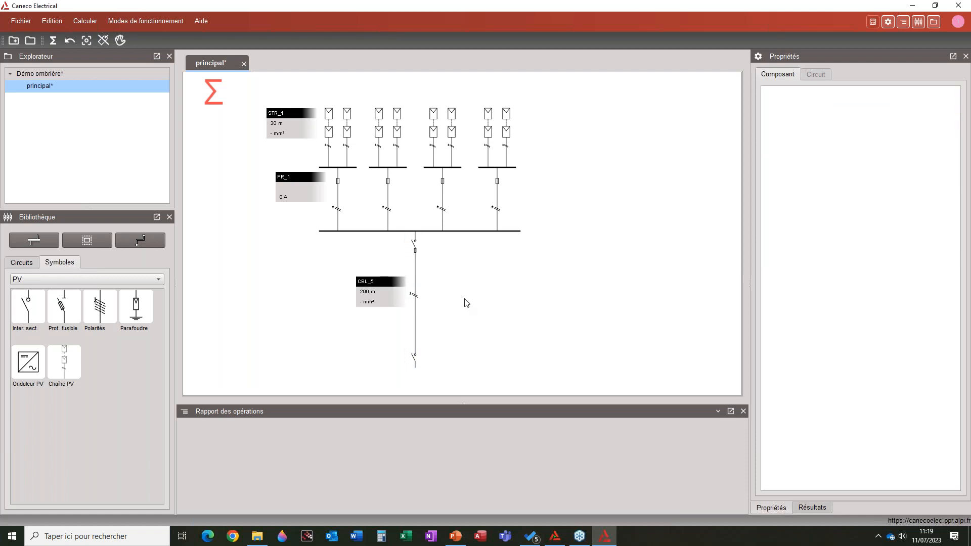
# Run the calculation on the principal diagram, saving the project before and after it
pyautogui.hotkey('ctrl', 's')
pyautogui.click(89, 24)
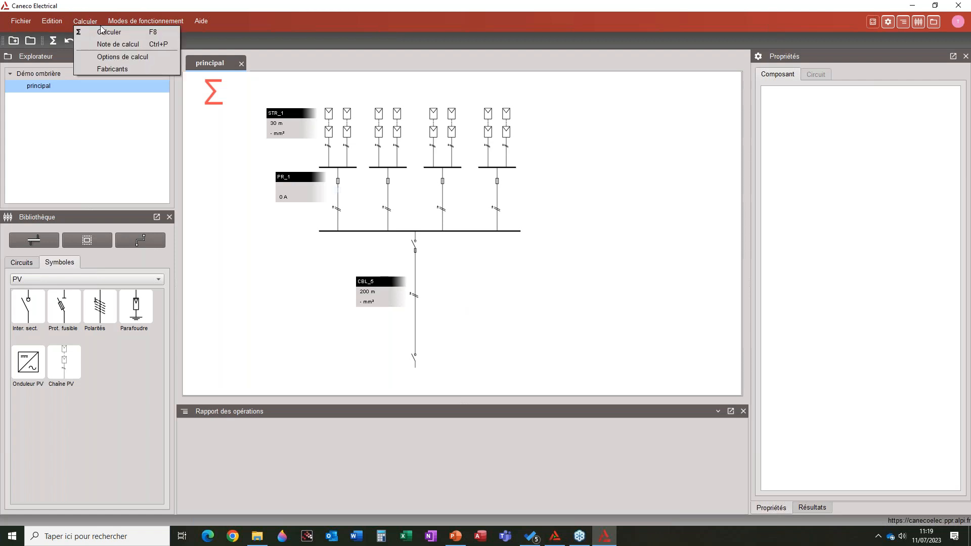
pyautogui.click(100, 32)
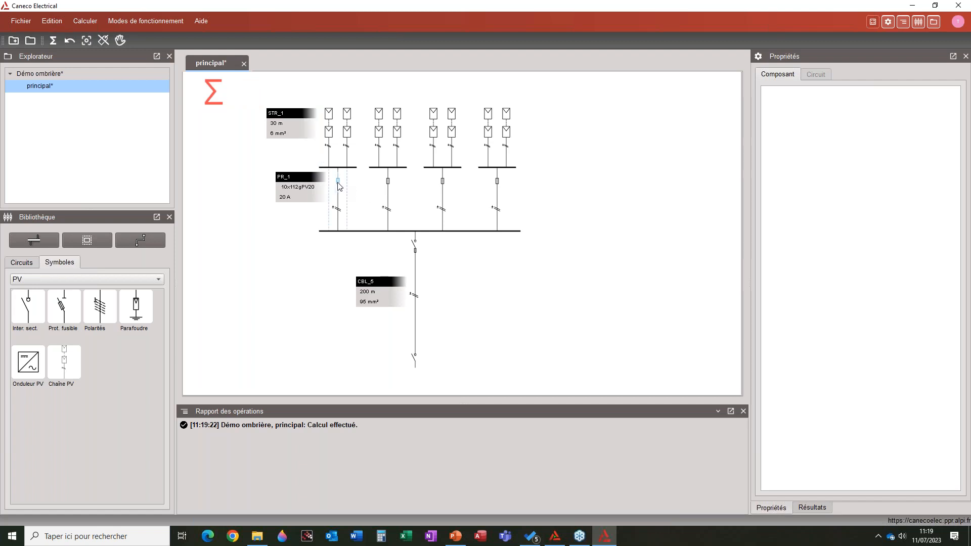
pyautogui.click(421, 294)
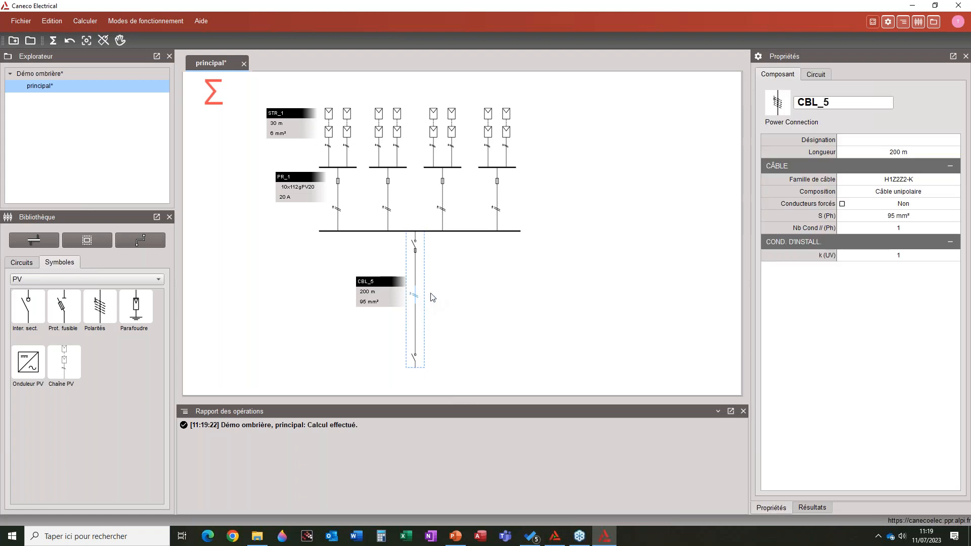
pyautogui.click(458, 299)
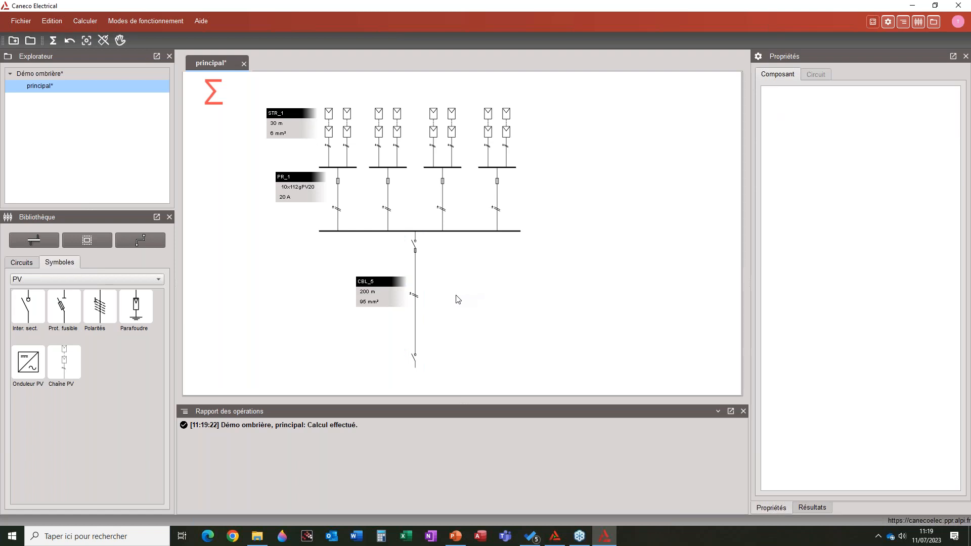
pyautogui.hotkey('ctrl', 's')
# Switch to Caneco Launcher, start Project Manager and open the details of the Démo ombrière project
pyautogui.click(553, 538)
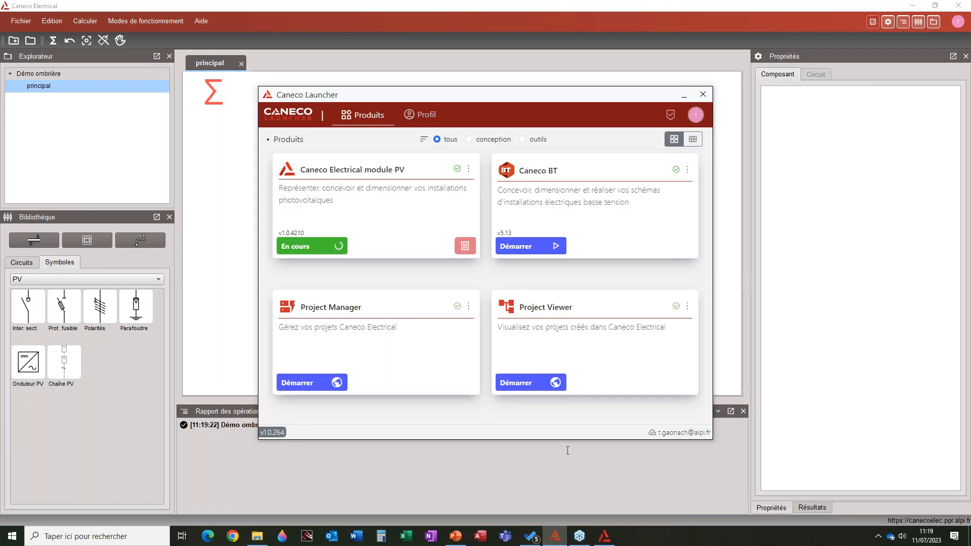
pyautogui.click(322, 384)
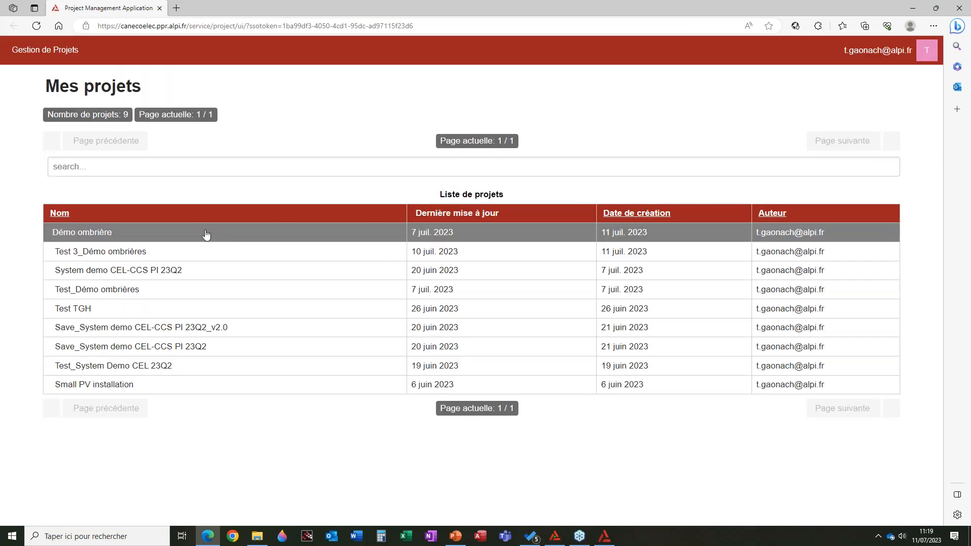
pyautogui.click(120, 237)
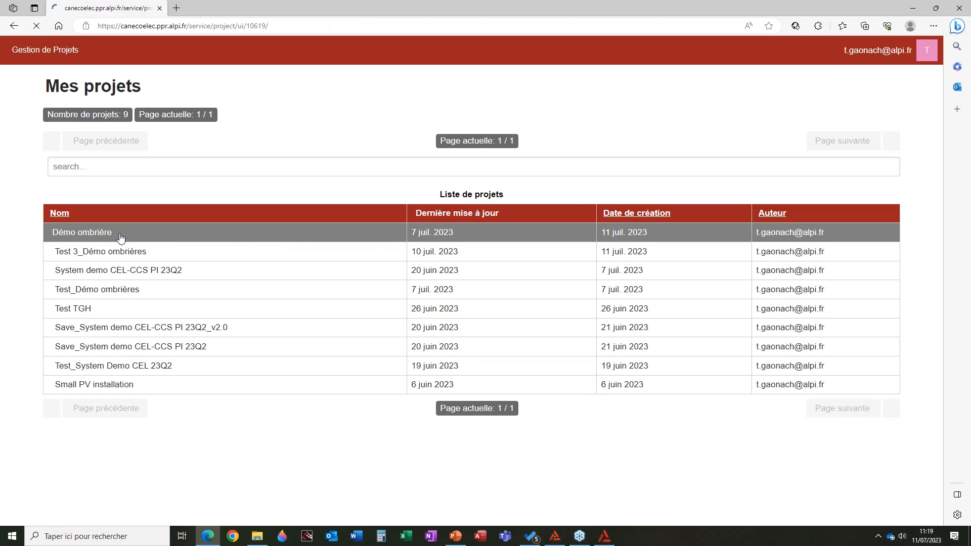
# Share the Démo ombrière project with full access to a colleague's e-mail address and reopen its details
pyautogui.click(858, 332)
pyautogui.click(363, 291)
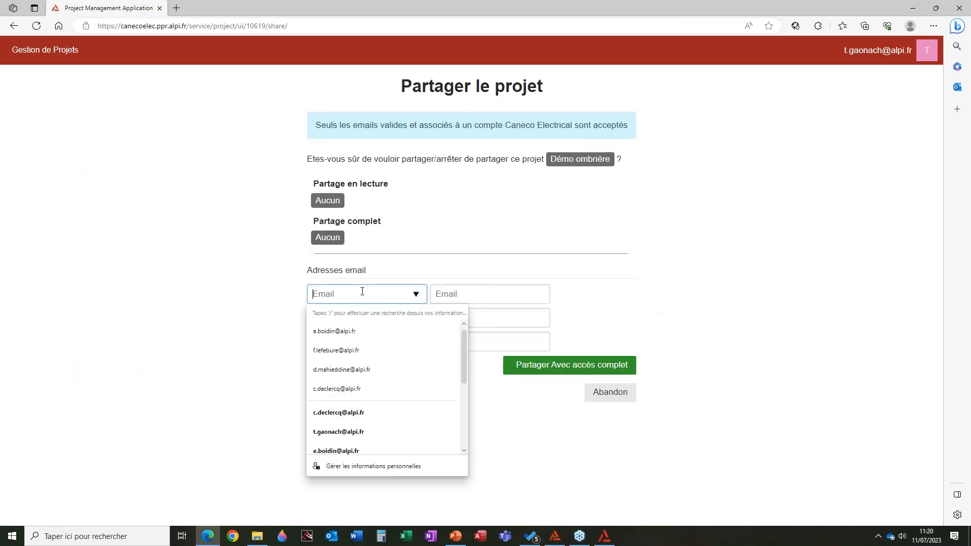
pyautogui.write('c')
pyautogui.click(364, 334)
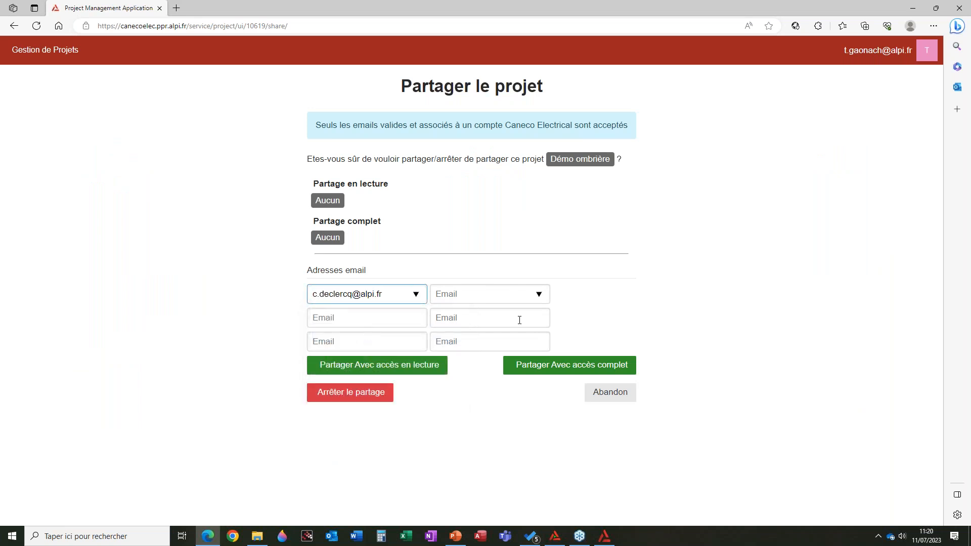
pyautogui.click(570, 366)
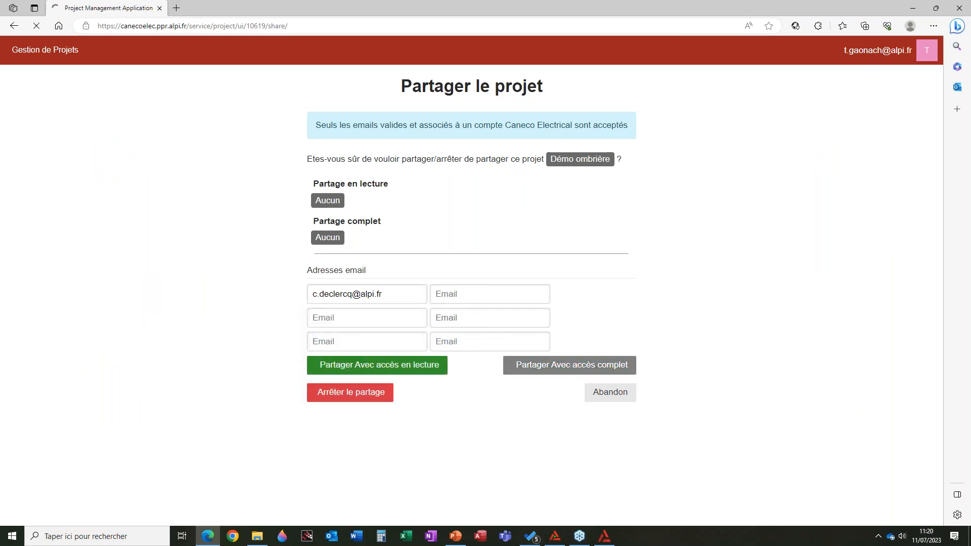
pyautogui.click(101, 234)
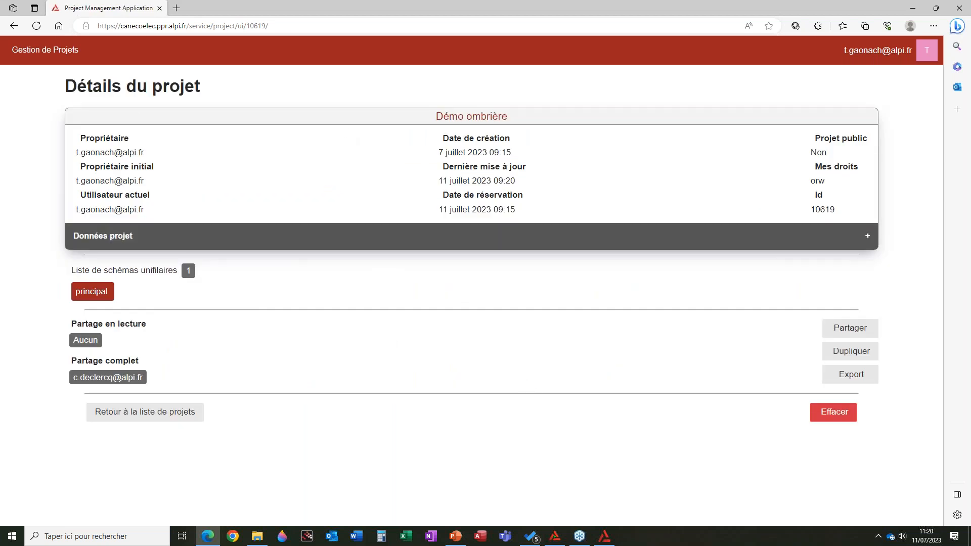
pyautogui.click(580, 536)
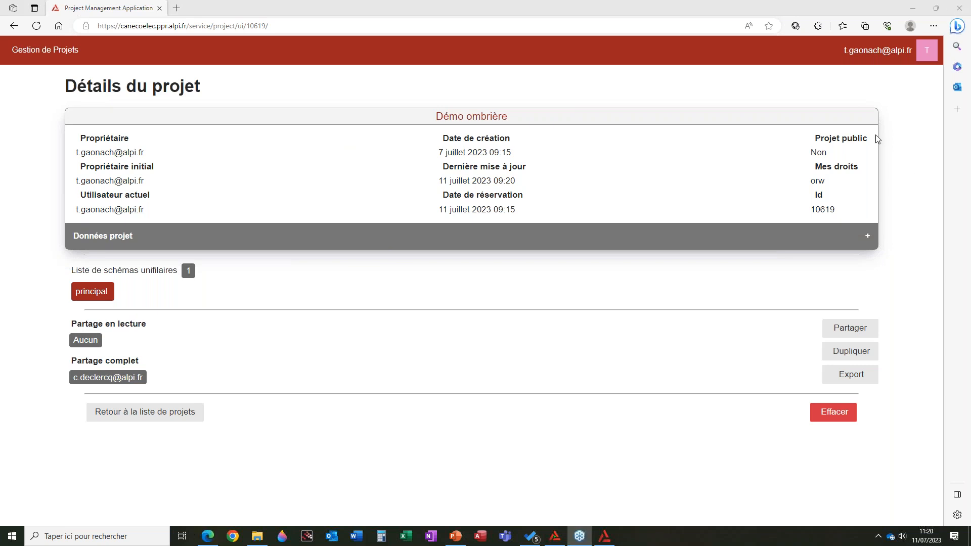
pyautogui.click(957, 344)
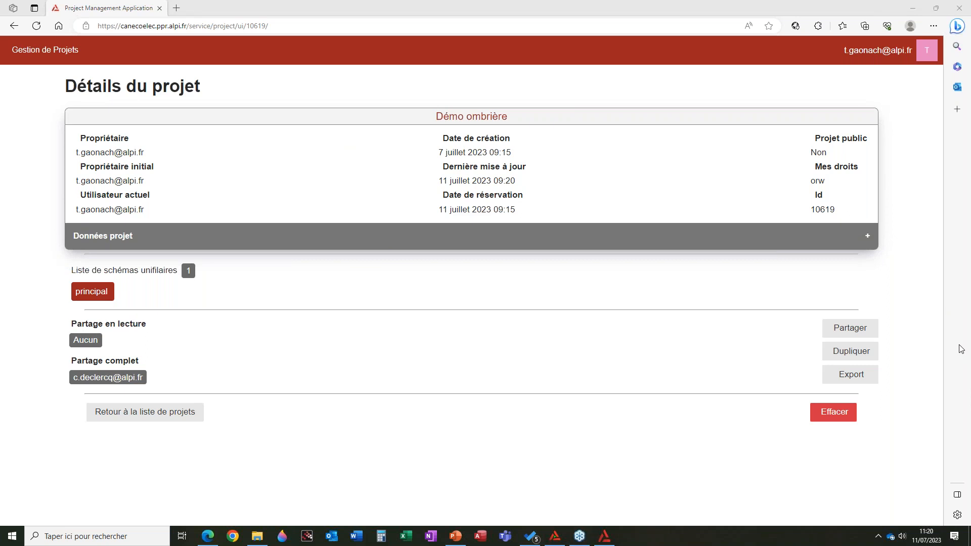
pyautogui.click(916, 368)
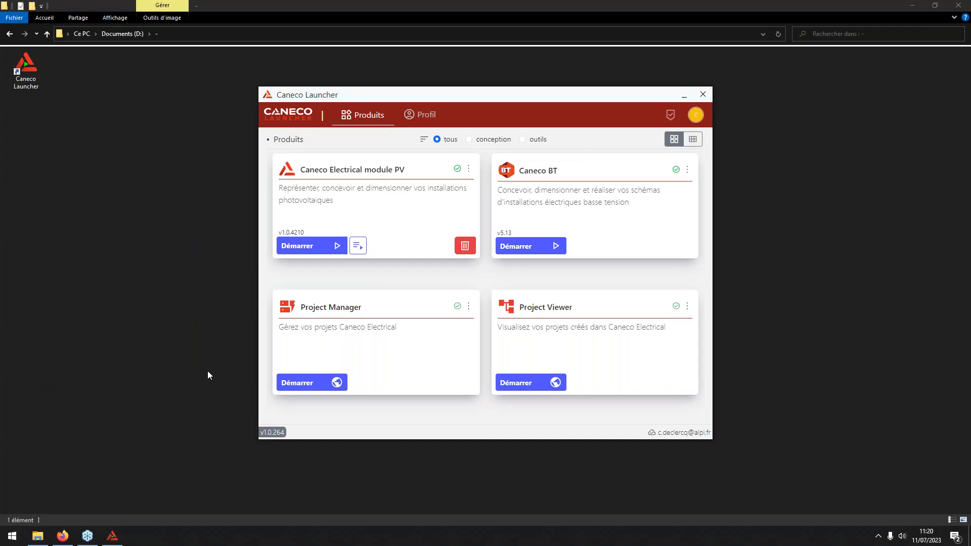
pyautogui.click(208, 372)
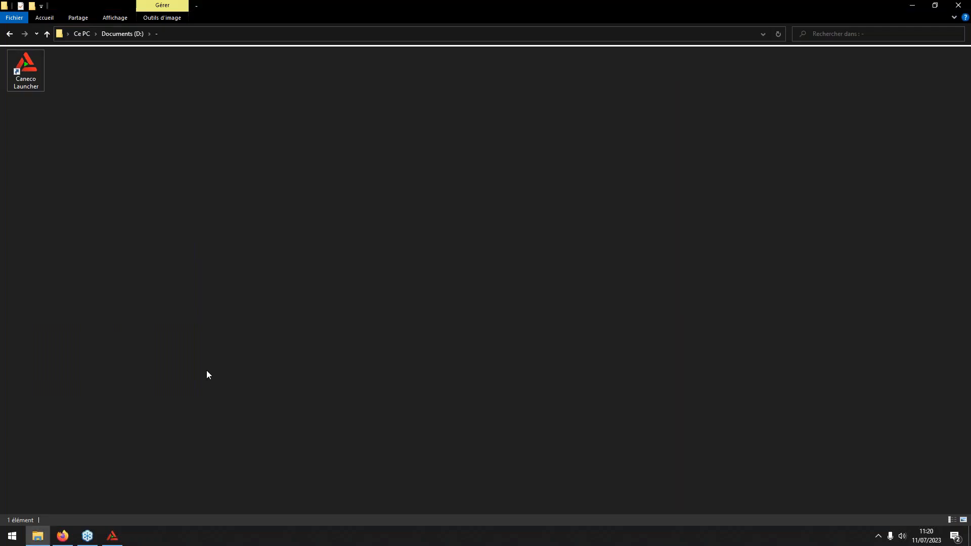
pyautogui.click(112, 537)
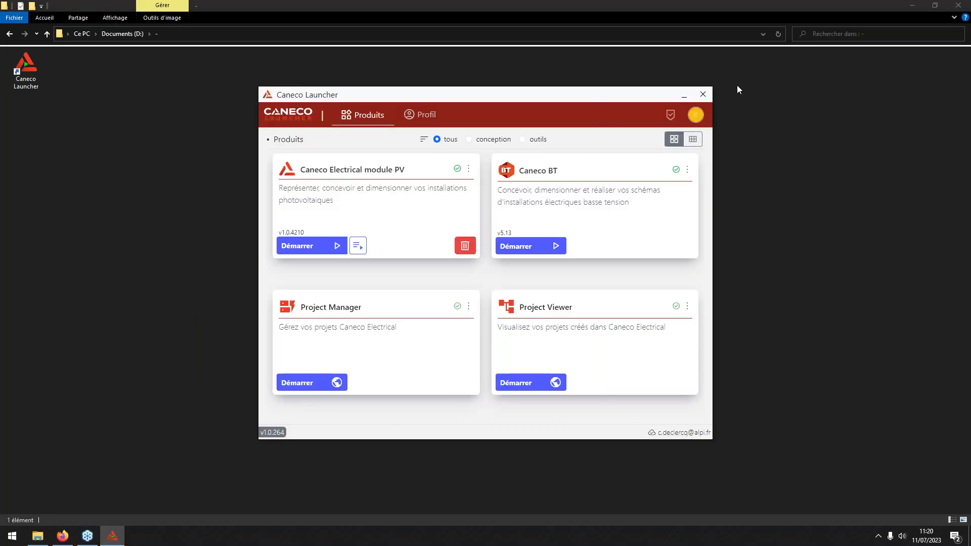
pyautogui.moveTo(580, 98); pyautogui.dragTo(604, 102)
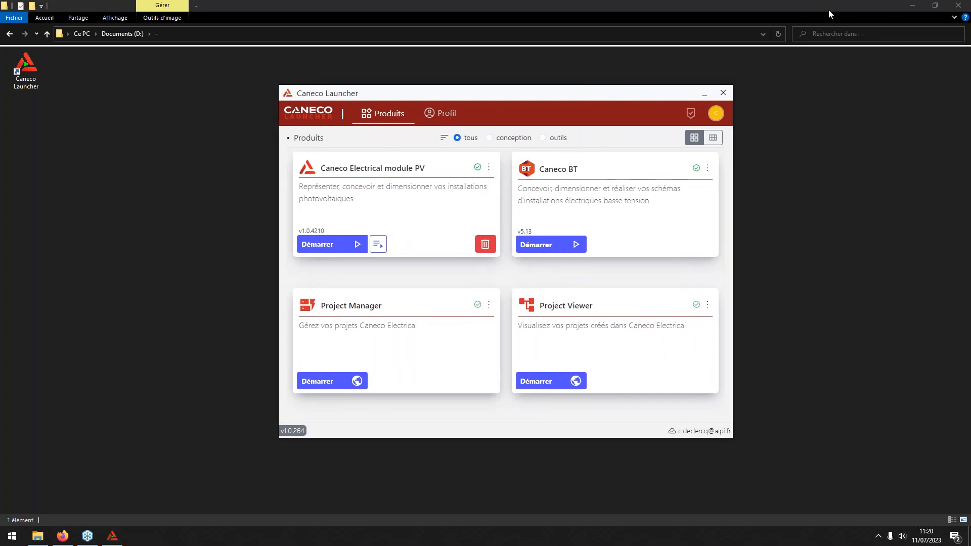
pyautogui.click(776, 255)
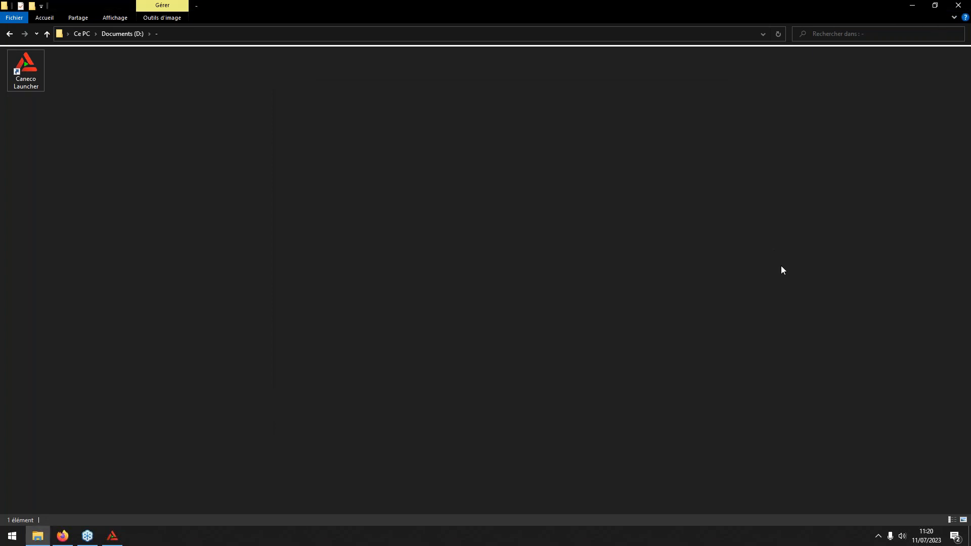
pyautogui.click(113, 536)
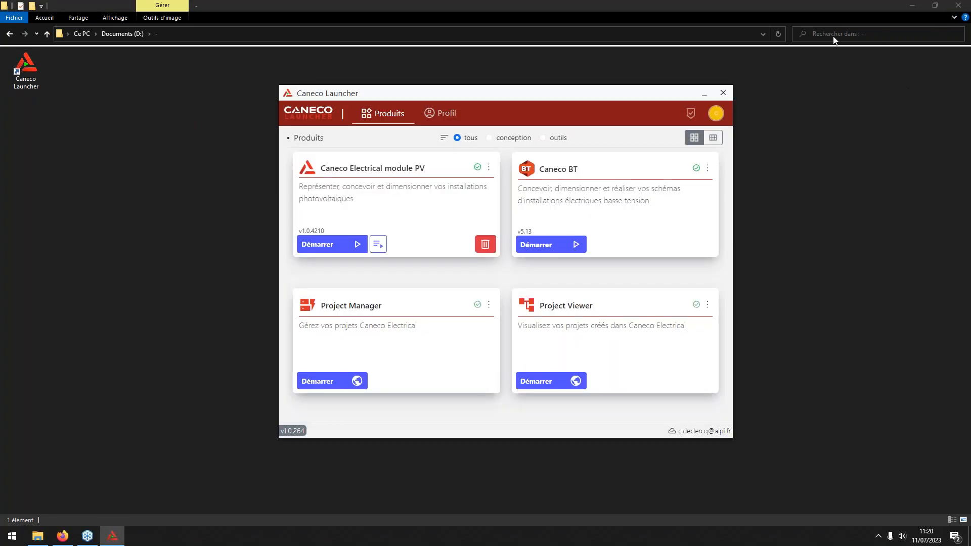
pyautogui.click(794, 135)
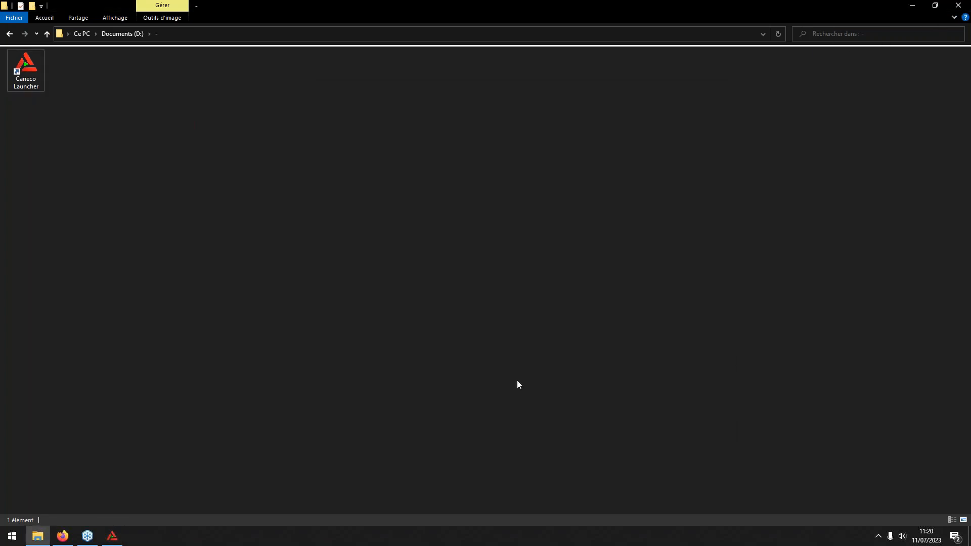
# Start the Caneco Electrical PV module from Caneco Launcher under the colleague's account
pyautogui.click(112, 536)
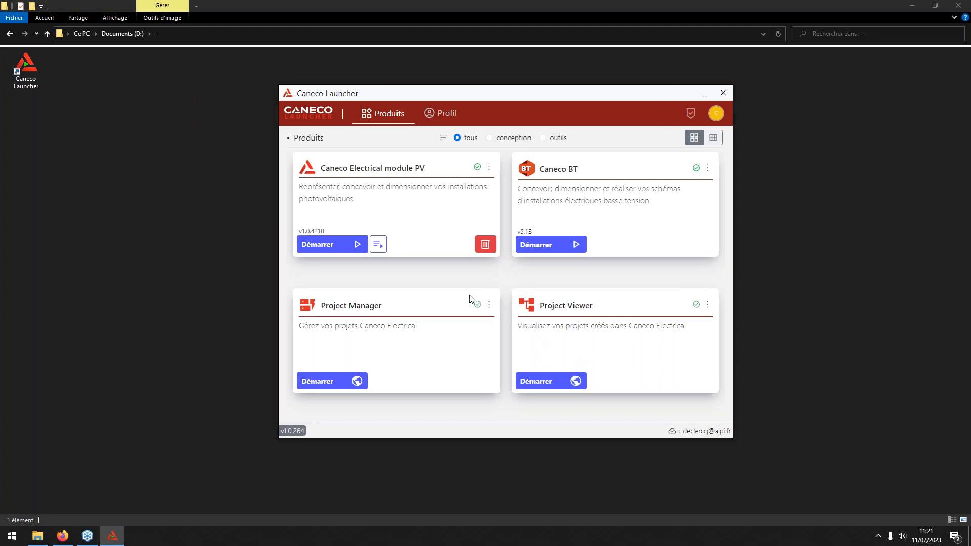
pyautogui.click(359, 245)
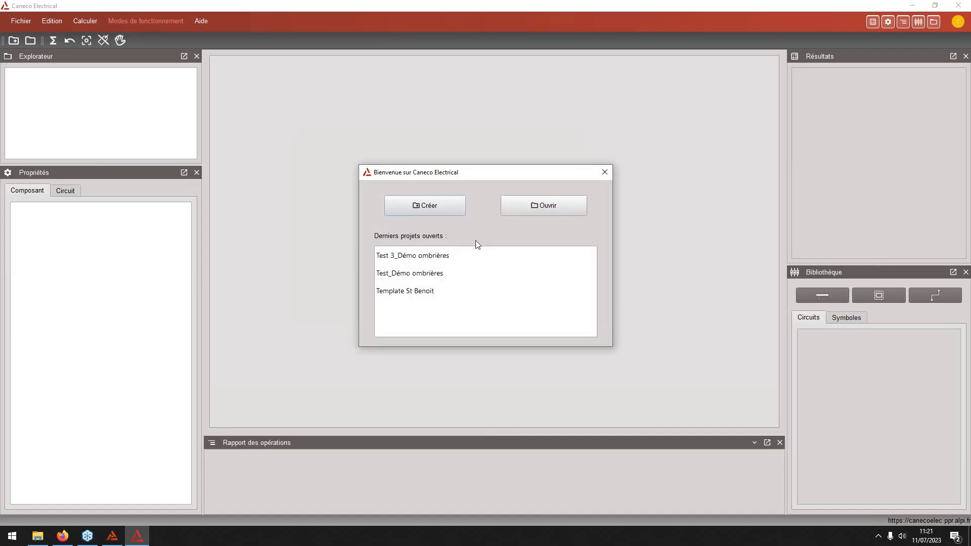
# Include other users' projects in the project list and open the shared Démo ombrière project
pyautogui.click(545, 207)
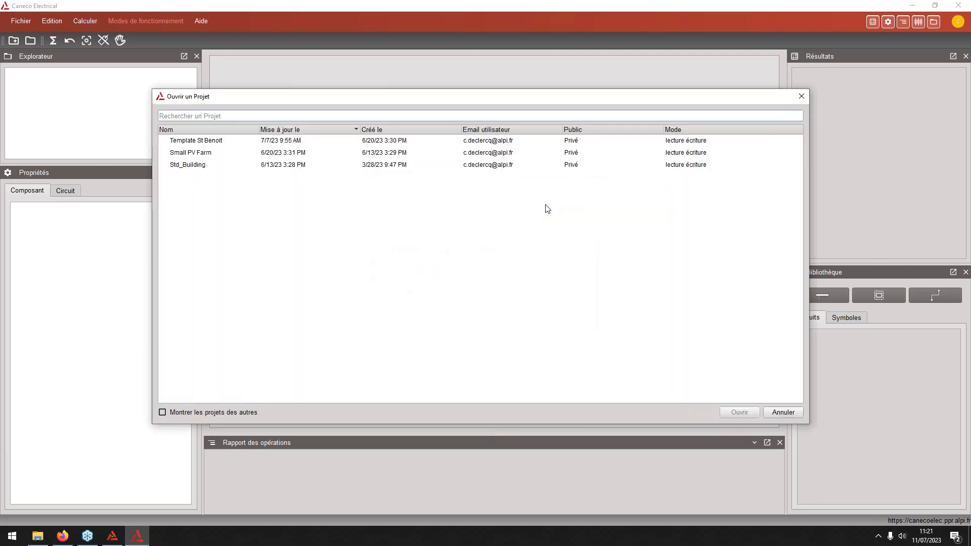
pyautogui.click(175, 413)
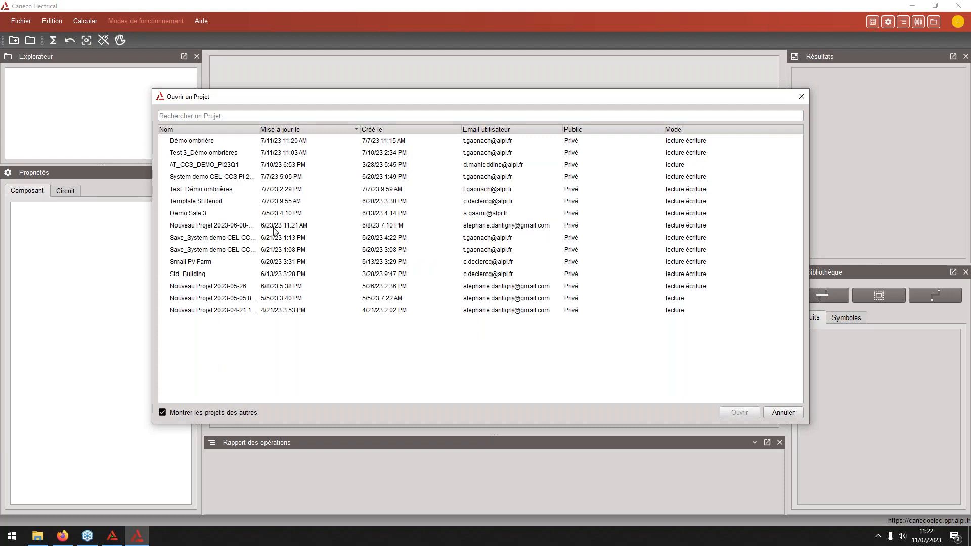
pyautogui.click(263, 142)
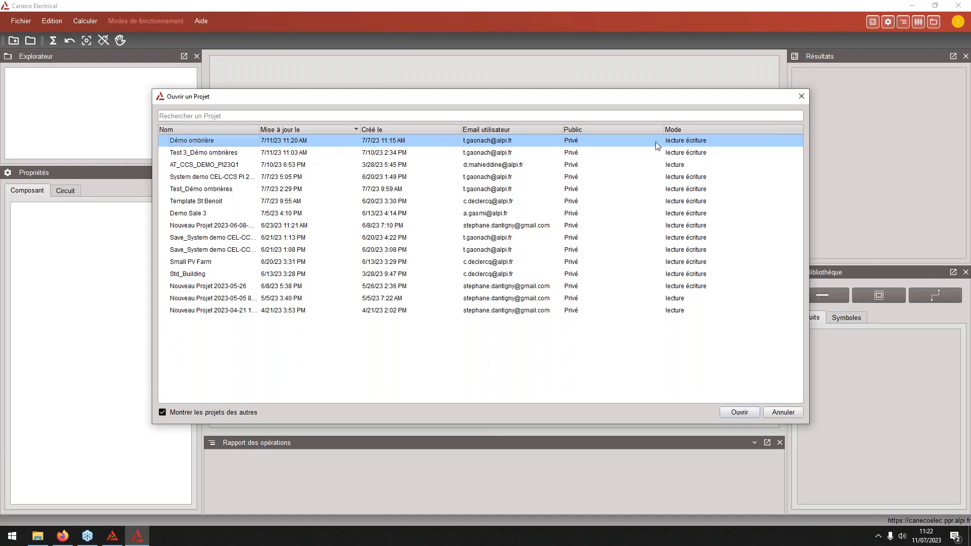
pyautogui.click(737, 414)
# Place a Source Ond. PV inverter circuit at the lower end of the 200 m cable circuit CBL_5
pyautogui.moveTo(545, 288); pyautogui.dragTo(505, 287, button='middle')
pyautogui.scroll(-2, 486, 286)
pyautogui.scroll(2, 475, 284)
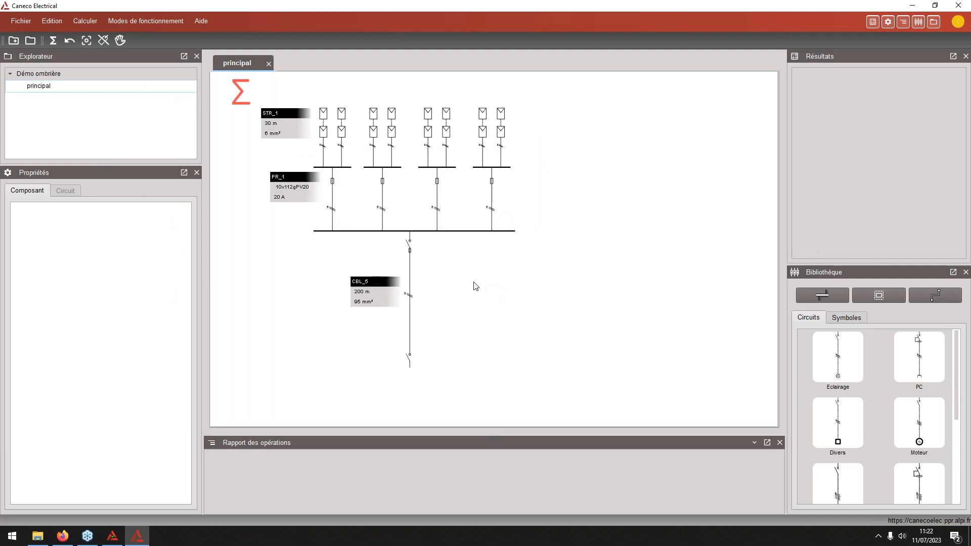
pyautogui.scroll(-1, 476, 286)
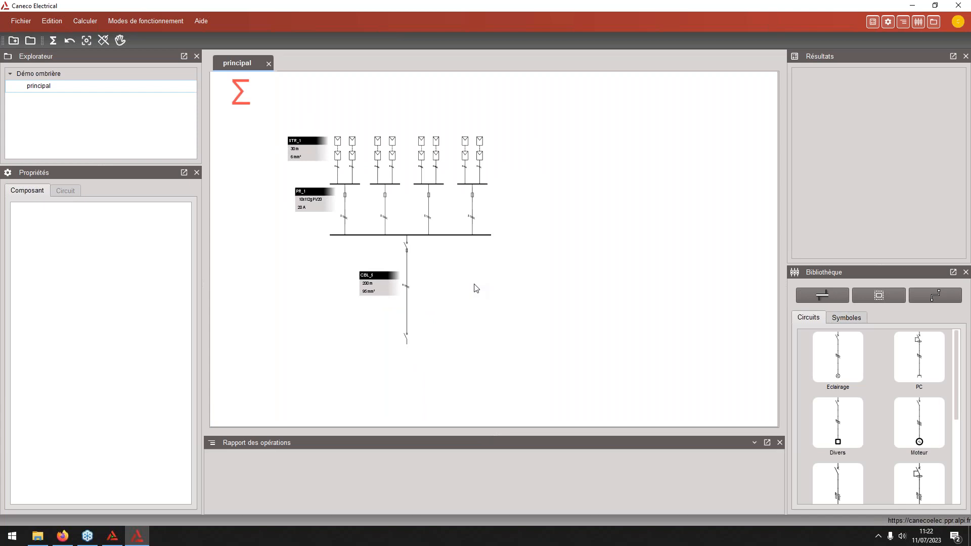
pyautogui.moveTo(475, 286); pyautogui.dragTo(457, 274, button='middle')
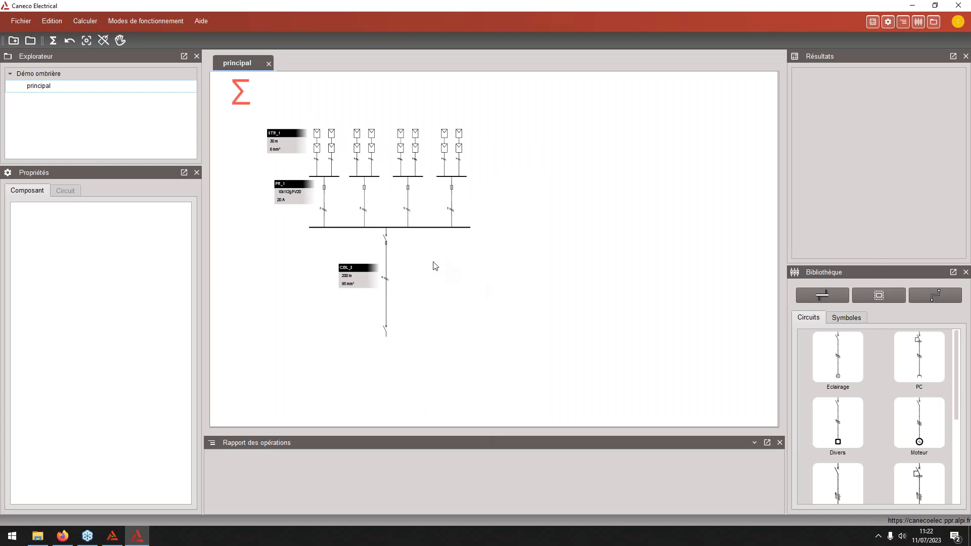
pyautogui.moveTo(435, 262); pyautogui.dragTo(419, 268, button='middle')
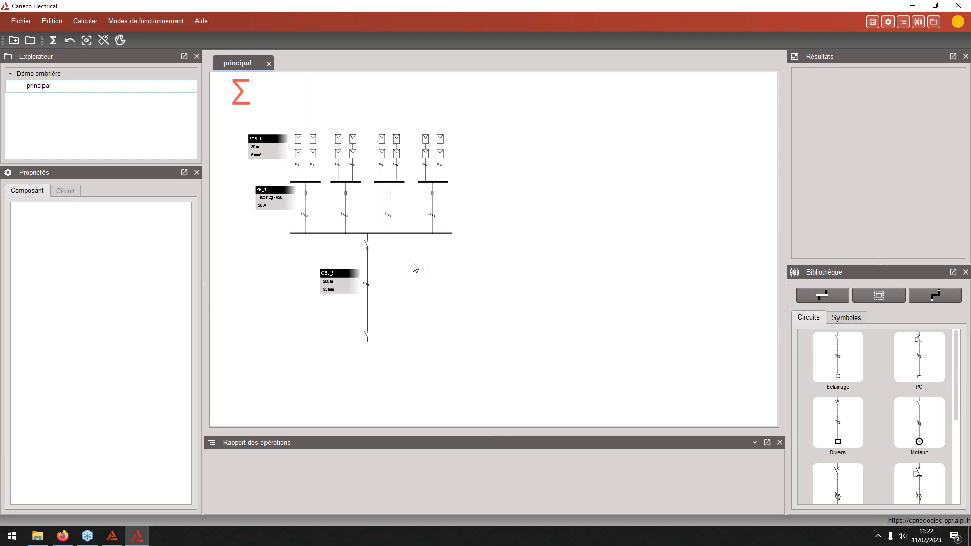
pyautogui.moveTo(414, 269); pyautogui.dragTo(384, 263, button='middle')
pyautogui.scroll(-1, 384, 263)
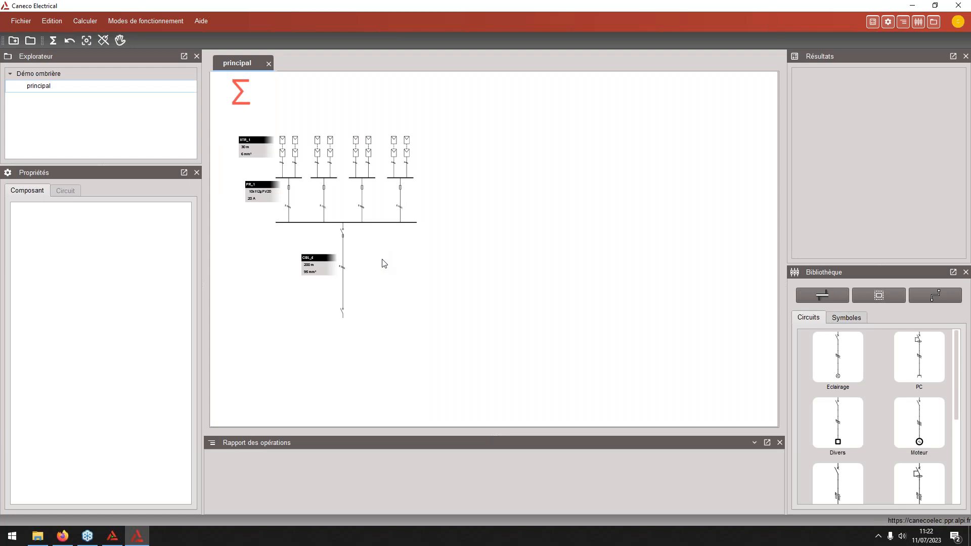
pyautogui.moveTo(383, 263); pyautogui.dragTo(379, 252, button='middle')
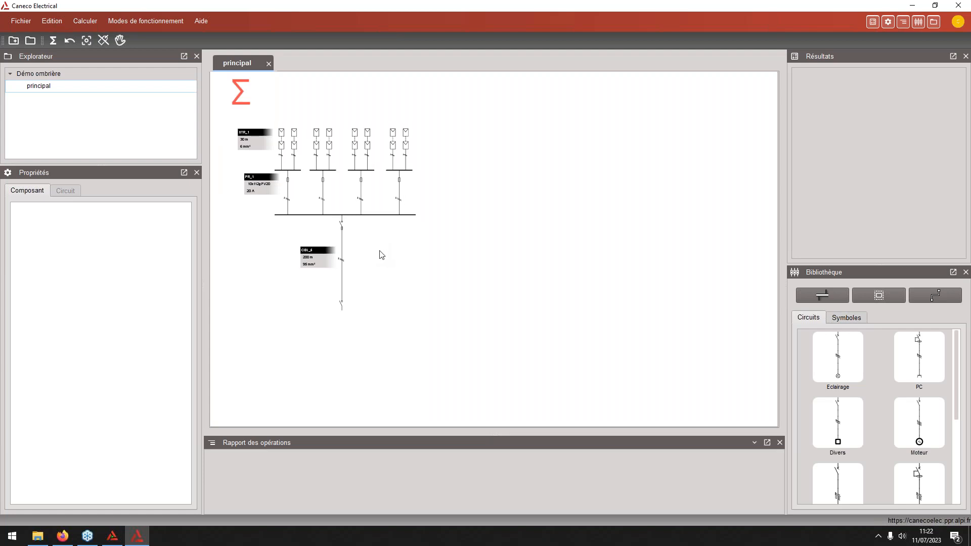
pyautogui.scroll(-4, 876, 368)
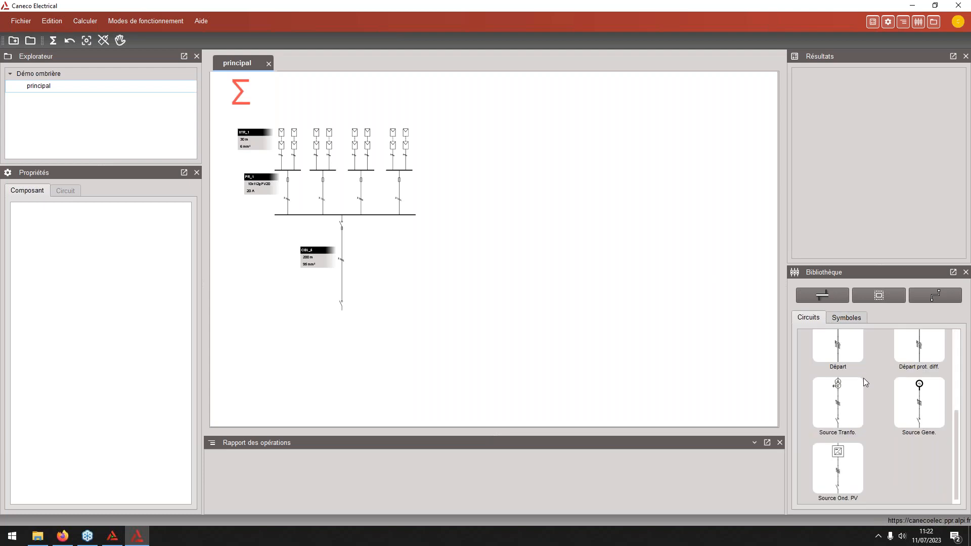
pyautogui.moveTo(843, 480); pyautogui.dragTo(343, 348)
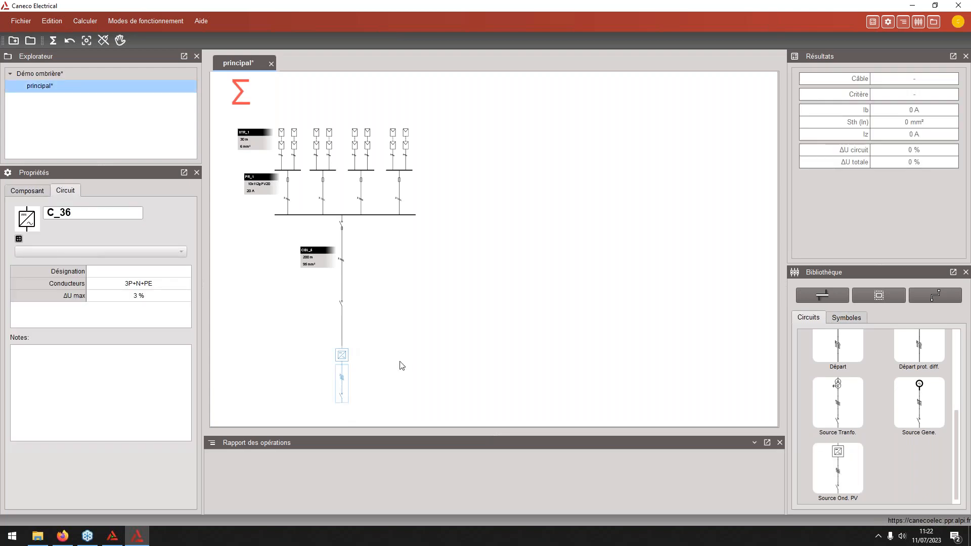
# Copy the complete PV generator with its inverter circuit and paste three copies beside the original in a row
pyautogui.scroll(-1, 400, 361)
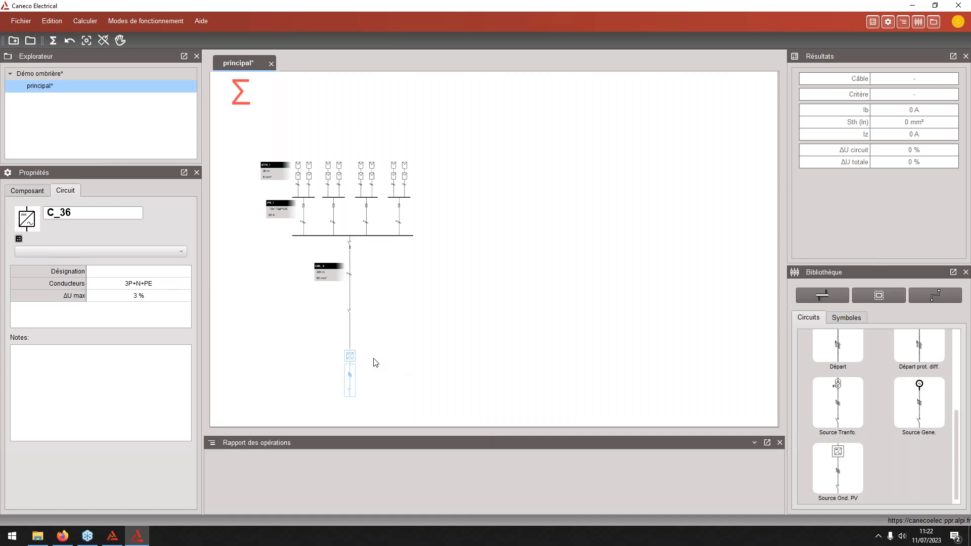
pyautogui.click(407, 383)
pyautogui.moveTo(238, 132); pyautogui.dragTo(437, 392)
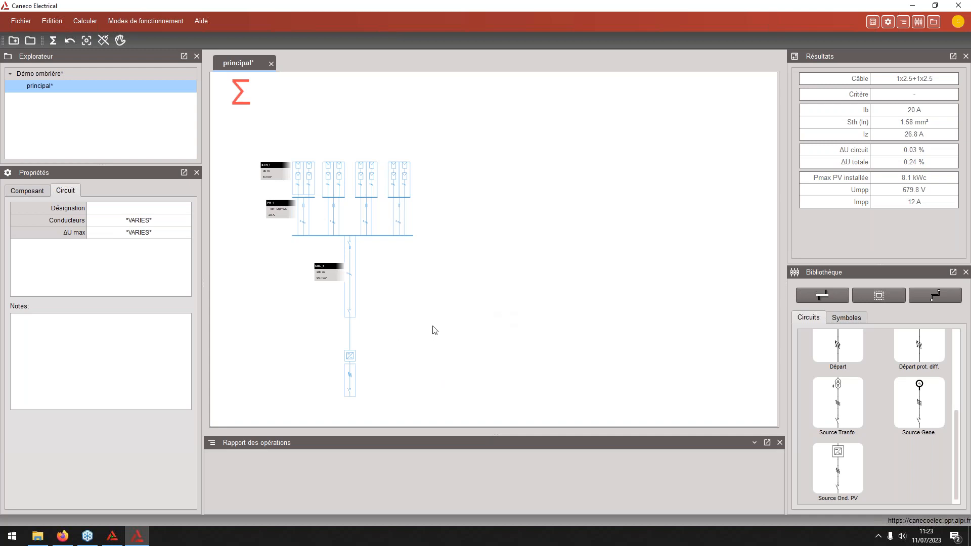
pyautogui.hotkey('ctrl', 'v')
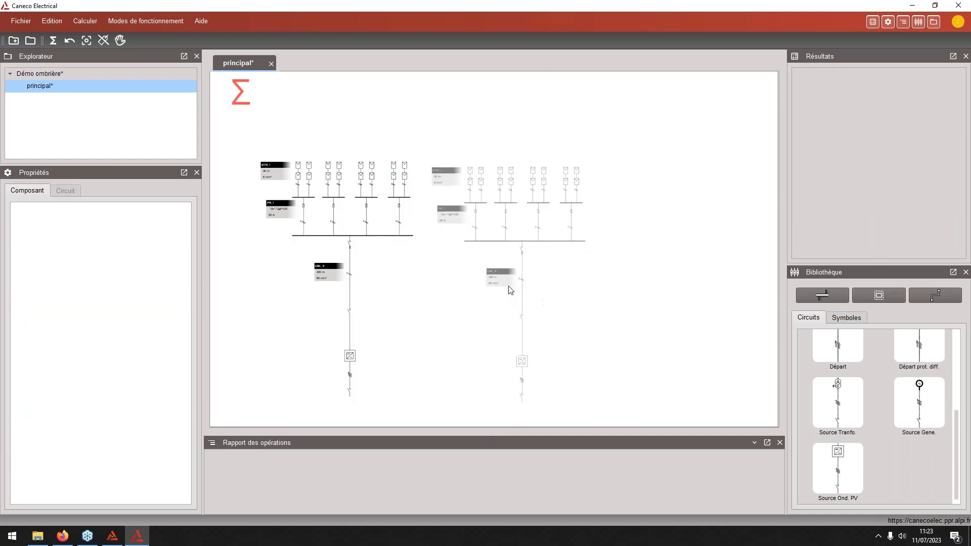
pyautogui.click(499, 287)
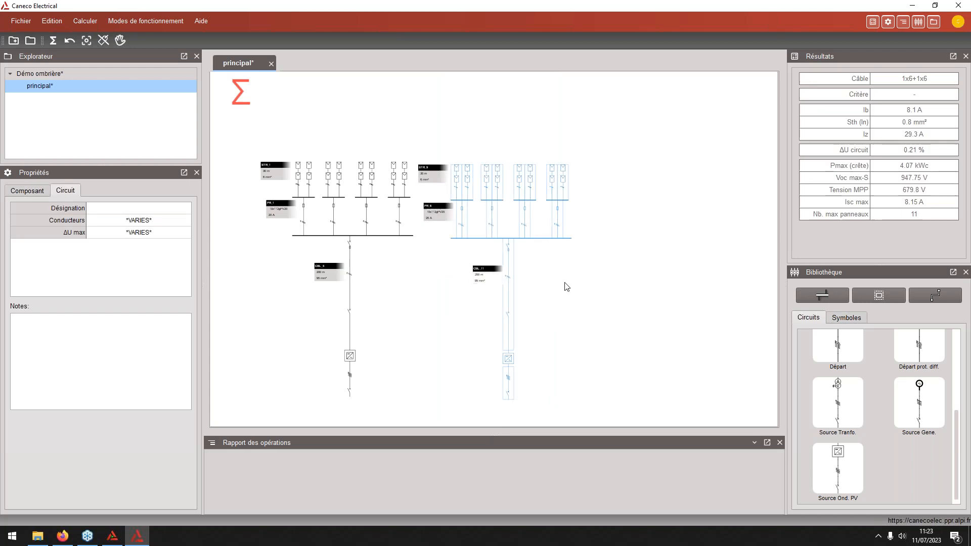
pyautogui.scroll(-3, 649, 388)
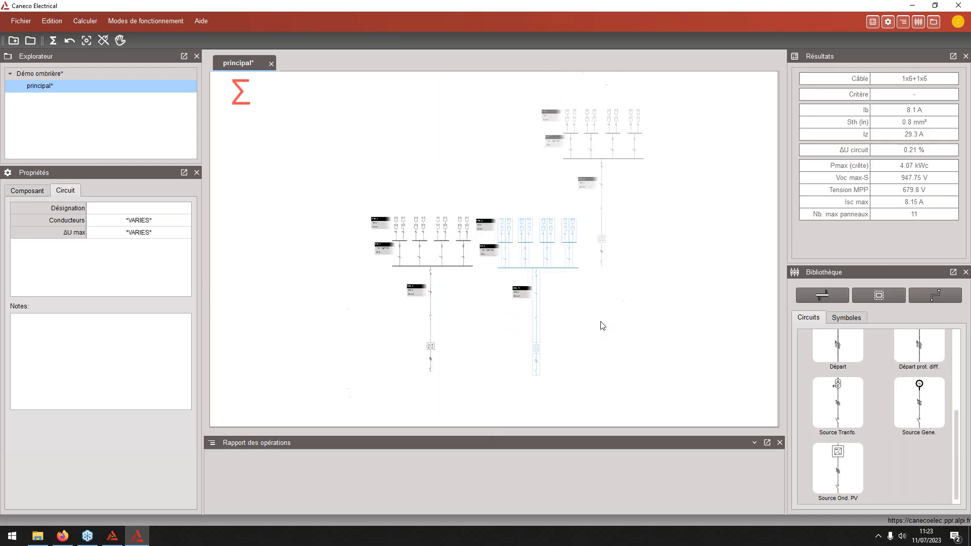
pyautogui.moveTo(616, 302); pyautogui.dragTo(585, 287, button='middle')
pyautogui.scroll(4, 586, 288)
pyautogui.scroll(-6, 581, 295)
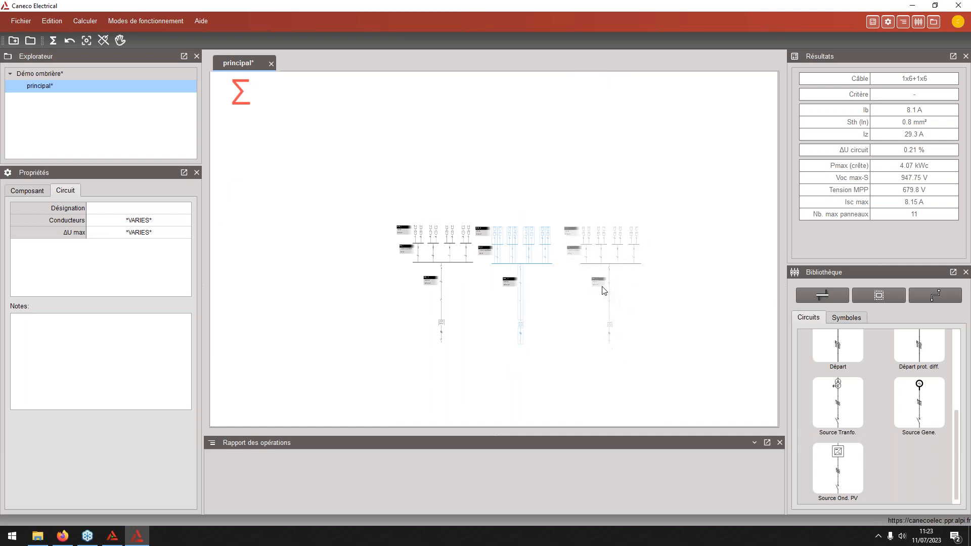
pyautogui.click(602, 292)
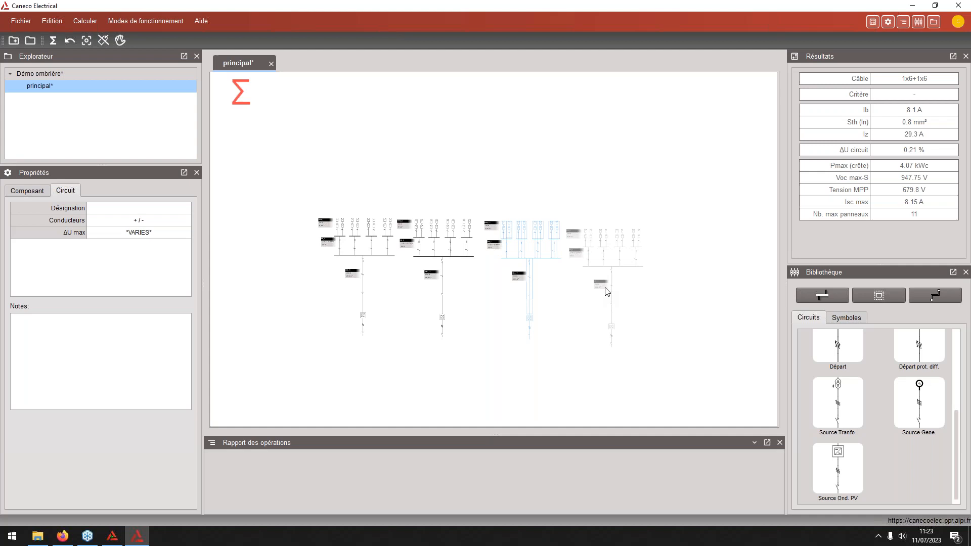
pyautogui.scroll(2, 606, 283)
pyautogui.click(609, 282)
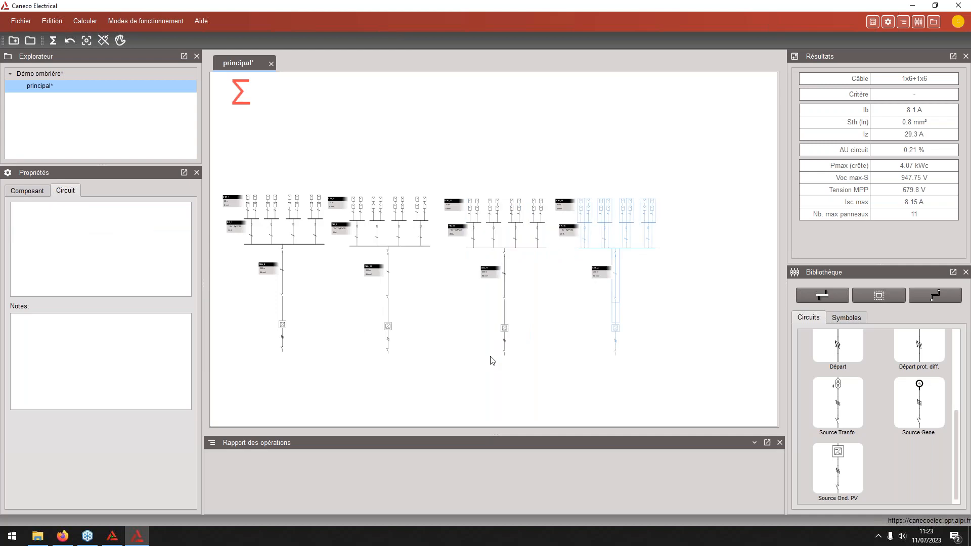
# Draw a horizontal bus bar beneath the four inverter circuits, spanning all of them
pyautogui.moveTo(284, 346); pyautogui.dragTo(702, 347)
pyautogui.press('Escape')
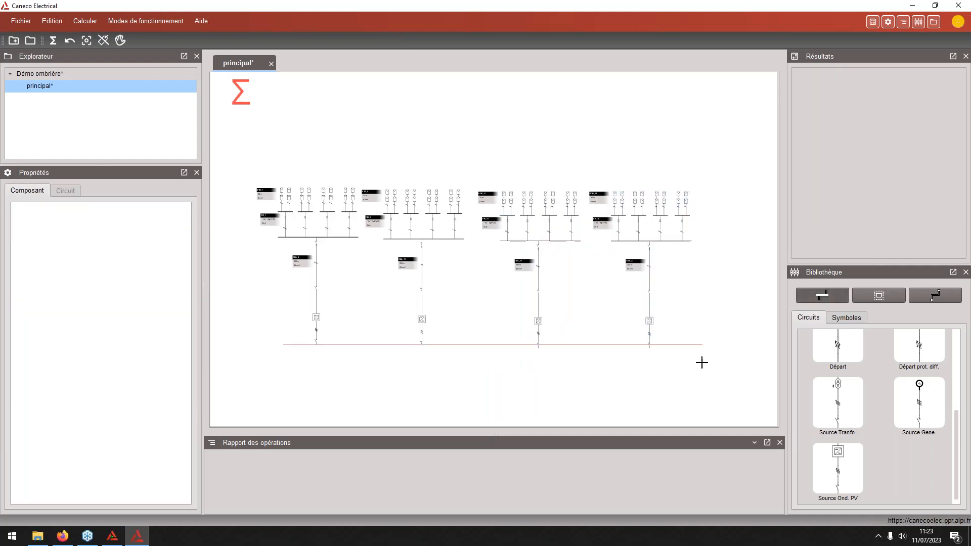
pyautogui.press('b')
pyautogui.moveTo(274, 354); pyautogui.dragTo(672, 356)
pyautogui.scroll(3, 561, 354)
pyautogui.moveTo(560, 347); pyautogui.dragTo(560, 343)
# Move the first two inverter circuits down onto the common bus bar, keeping them aligned with their DC cables
pyautogui.moveTo(453, 349); pyautogui.dragTo(646, 351, button='middle')
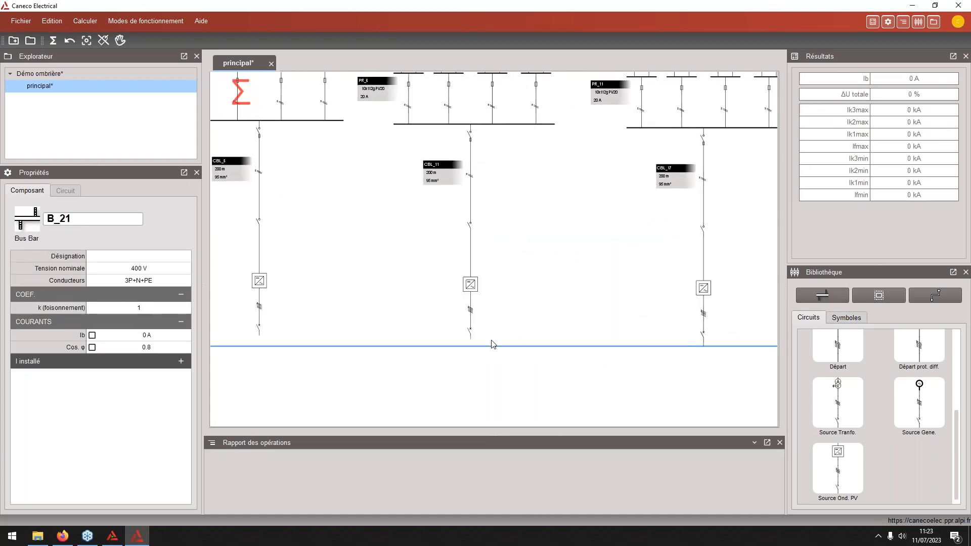
pyautogui.moveTo(508, 341); pyautogui.dragTo(563, 342, button='middle')
pyautogui.moveTo(600, 338); pyautogui.dragTo(275, 289)
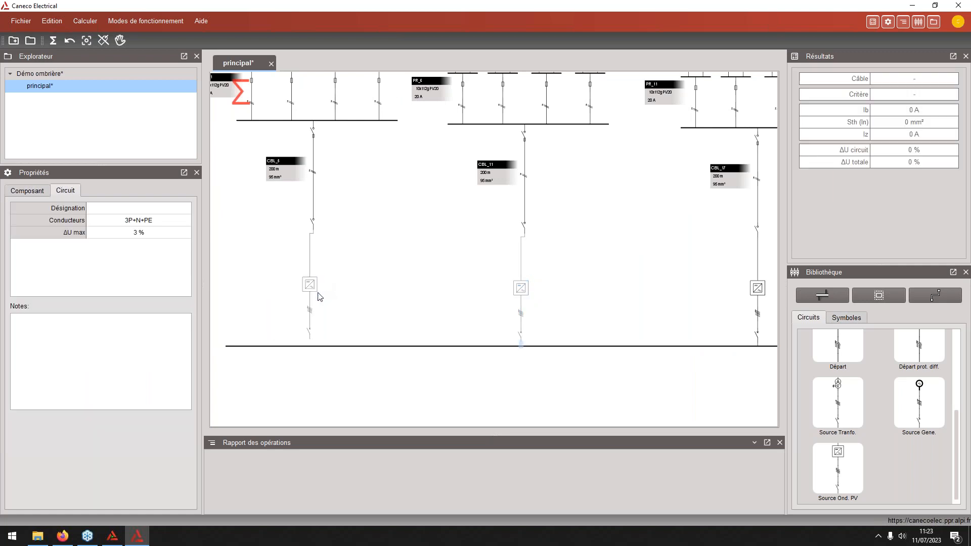
pyautogui.moveTo(365, 327); pyautogui.dragTo(300, 283)
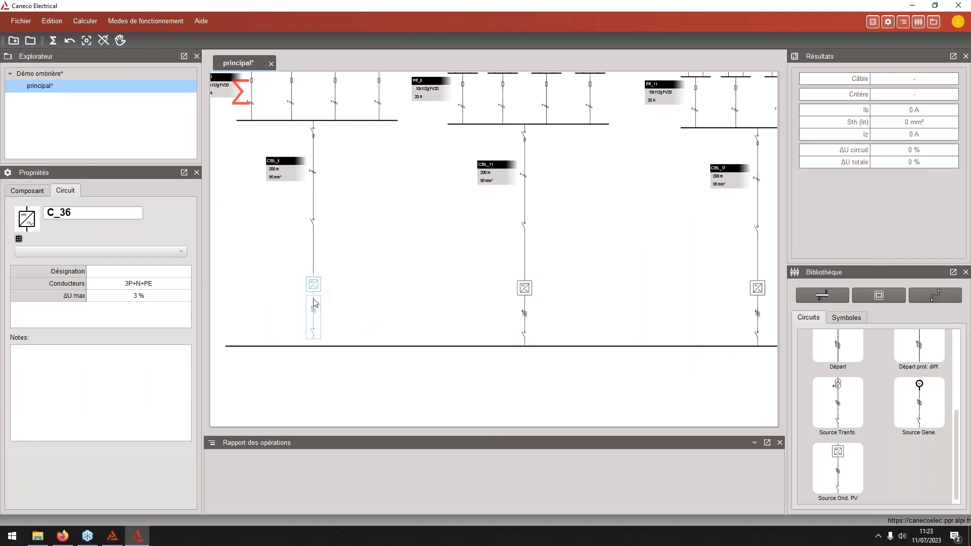
# Rename the common bus bar TGBT
pyautogui.click(290, 346)
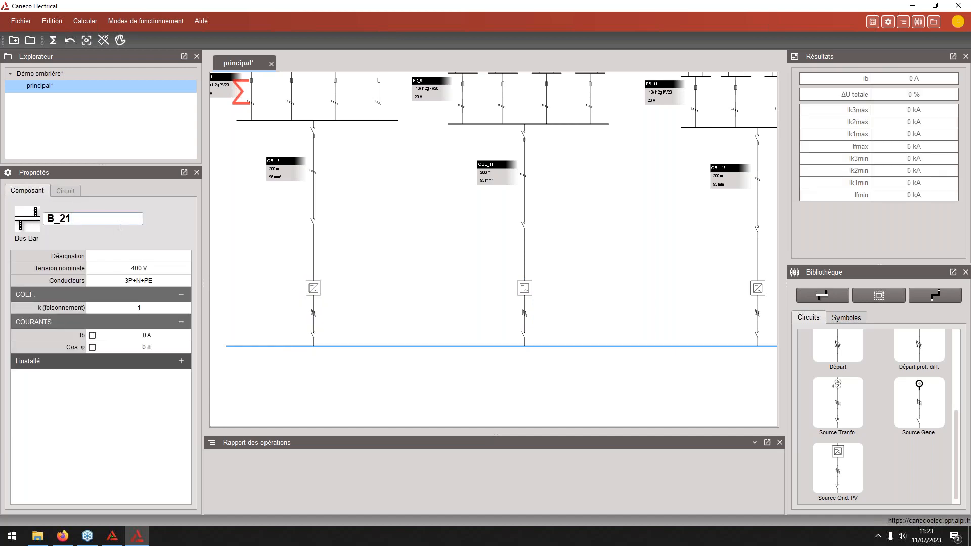
pyautogui.press('BackSpace')
pyautogui.press('BackSpace')
pyautogui.press('BackSpace')
pyautogui.write('TGBT')
# Extend the TGBT bus bar to the left beyond the first inverter circuit
pyautogui.moveTo(442, 325); pyautogui.dragTo(500, 303, button='middle')
pyautogui.scroll(-1, 499, 303)
pyautogui.click(316, 323)
pyautogui.click(317, 321)
pyautogui.moveTo(316, 322); pyautogui.dragTo(227, 322)
# Place a Source Tranfo. circuit on the bus bar's left extension and connect an Arrivée HT symbol above its transformer
pyautogui.moveTo(838, 402); pyautogui.dragTo(294, 296)
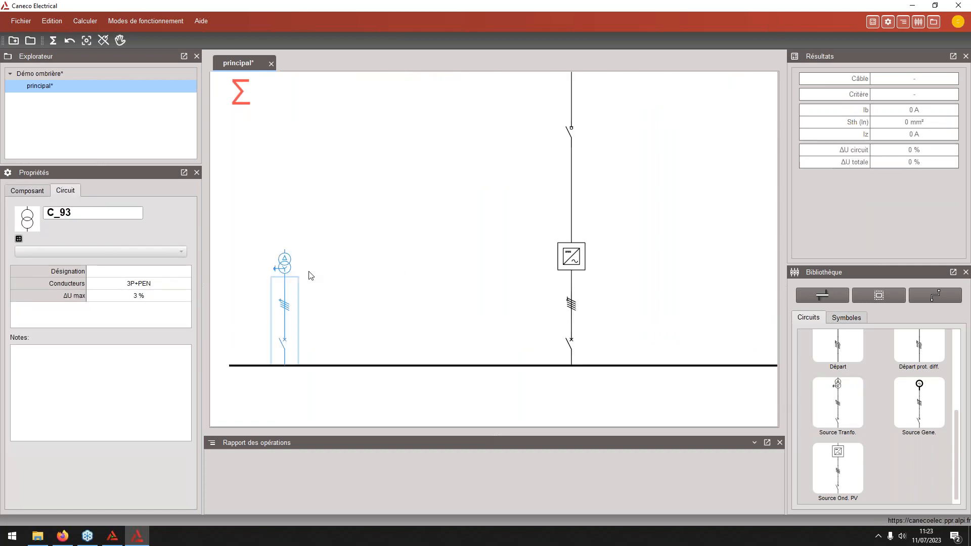
pyautogui.click(846, 317)
pyautogui.moveTo(854, 358); pyautogui.dragTo(285, 233)
pyautogui.click(284, 209)
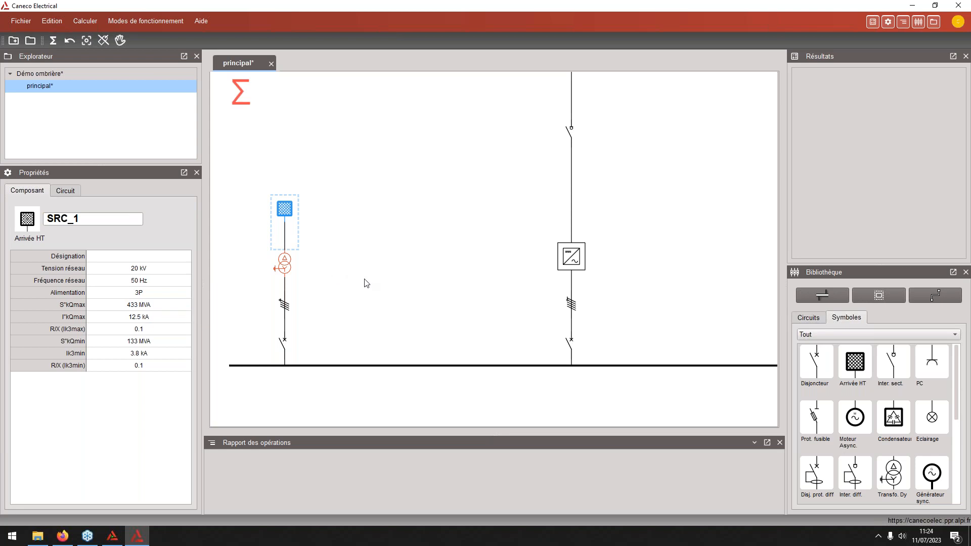
pyautogui.click(808, 317)
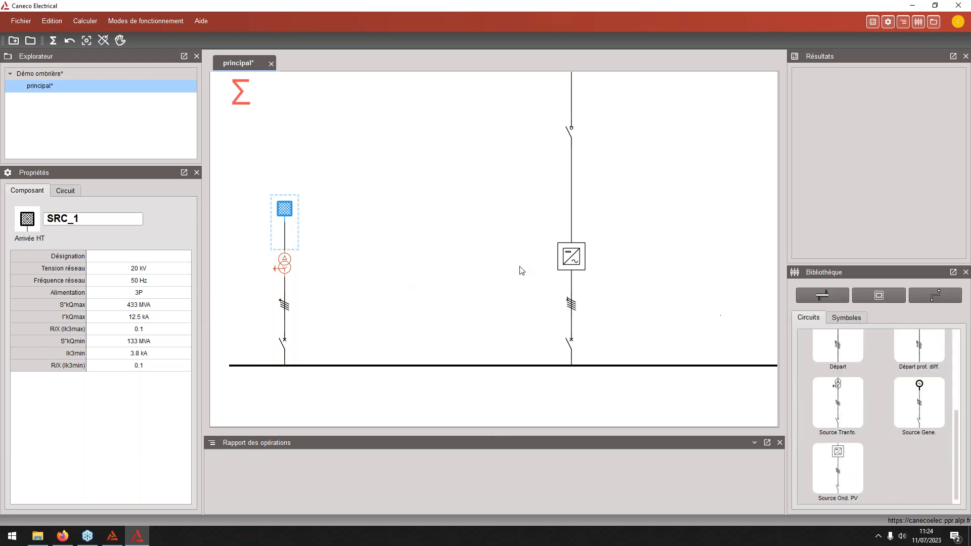
# Set the rated power (Puissance assignée) of transformer TR_1 to 160 kVA
pyautogui.click(314, 264)
pyautogui.moveTo(287, 263)
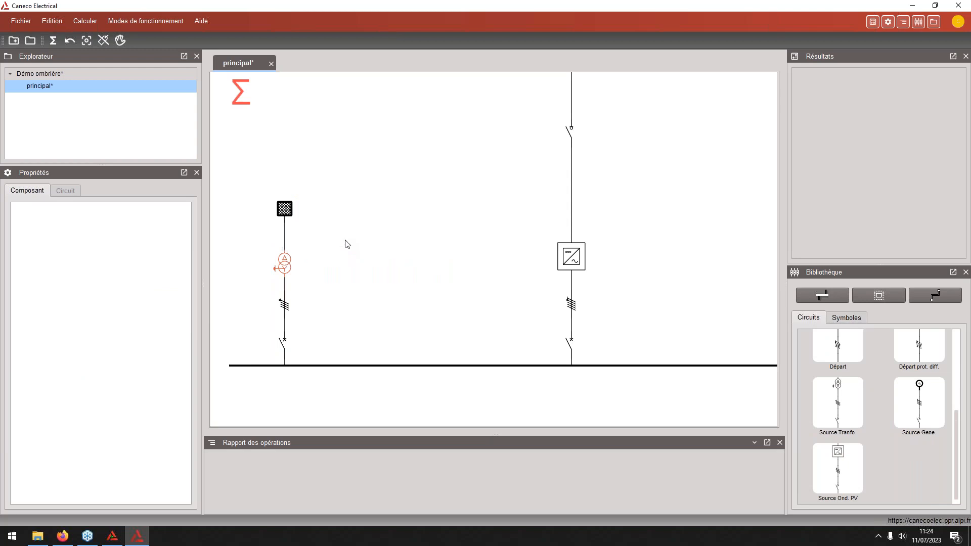
pyautogui.scroll(-1, 346, 241)
pyautogui.scroll(1, 329, 246)
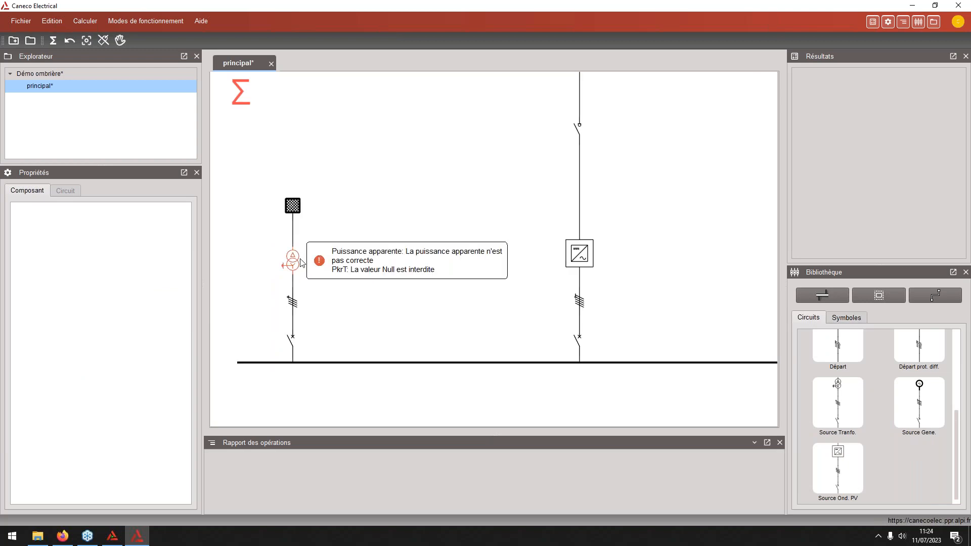
pyautogui.click(298, 266)
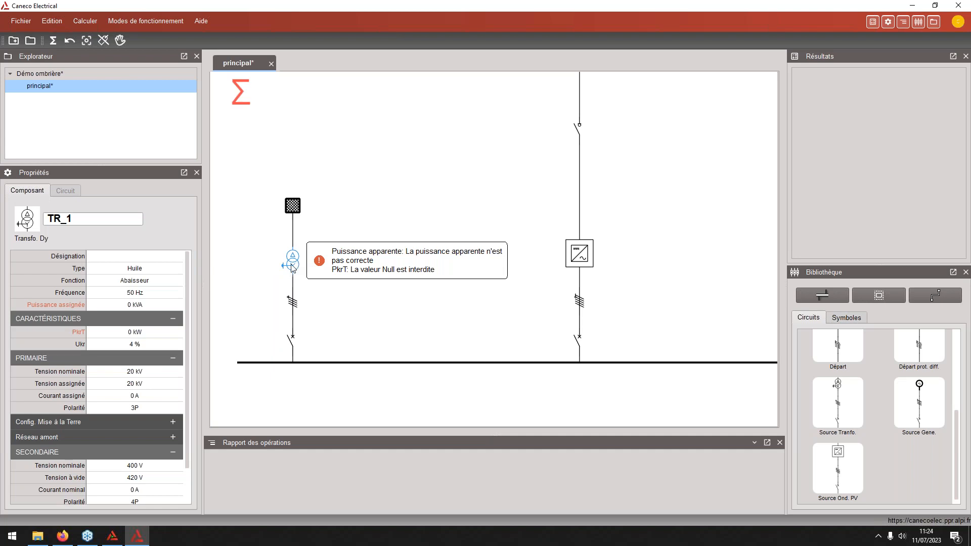
pyautogui.click(294, 264)
pyautogui.click(294, 264)
pyautogui.click(148, 305)
pyautogui.write('16')
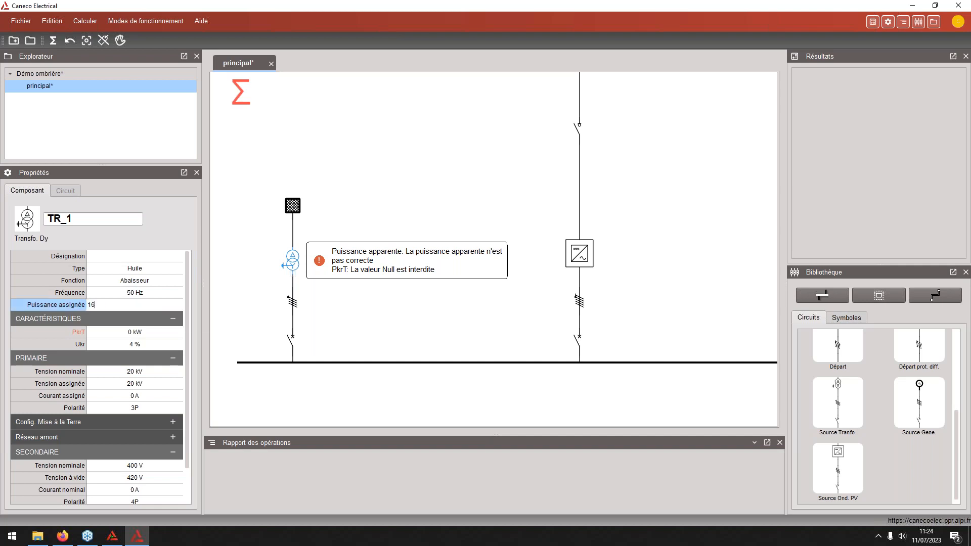
pyautogui.write('0')
pyautogui.press('Return')
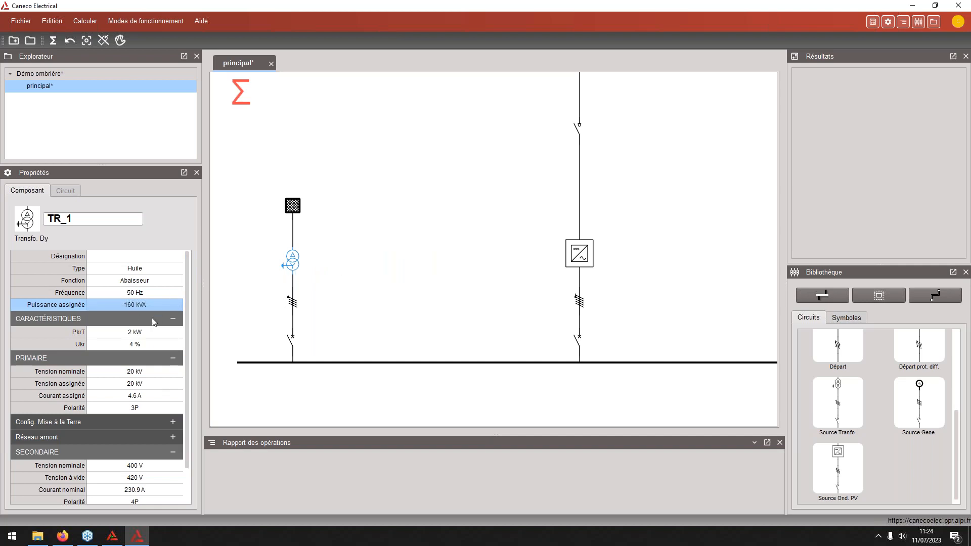
pyautogui.scroll(-1, 151, 316)
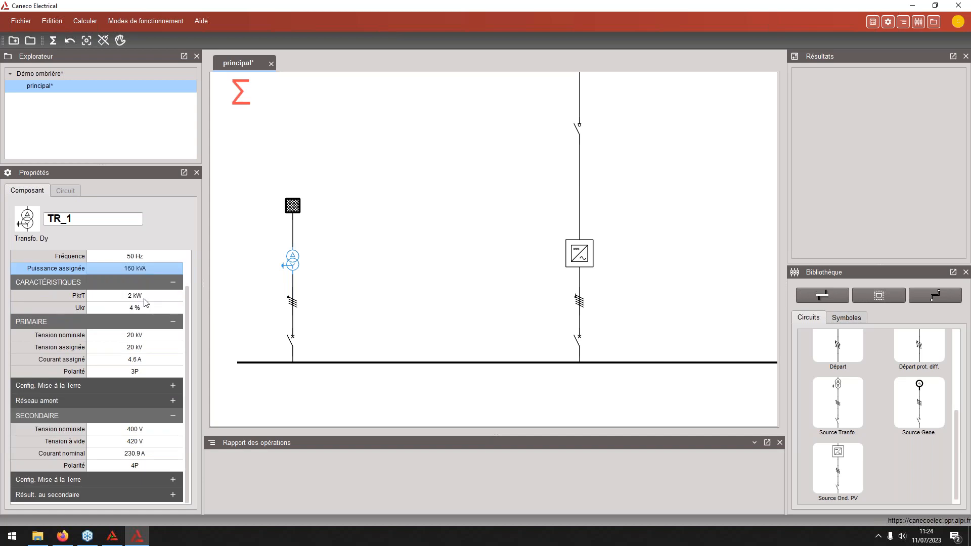
pyautogui.scroll(1, 146, 303)
pyautogui.click(376, 288)
# Examine the first PV inverter's properties and the calculated PV results of the first generator's main DC bus bar
pyautogui.scroll(-2, 375, 289)
pyautogui.scroll(-4, 353, 314)
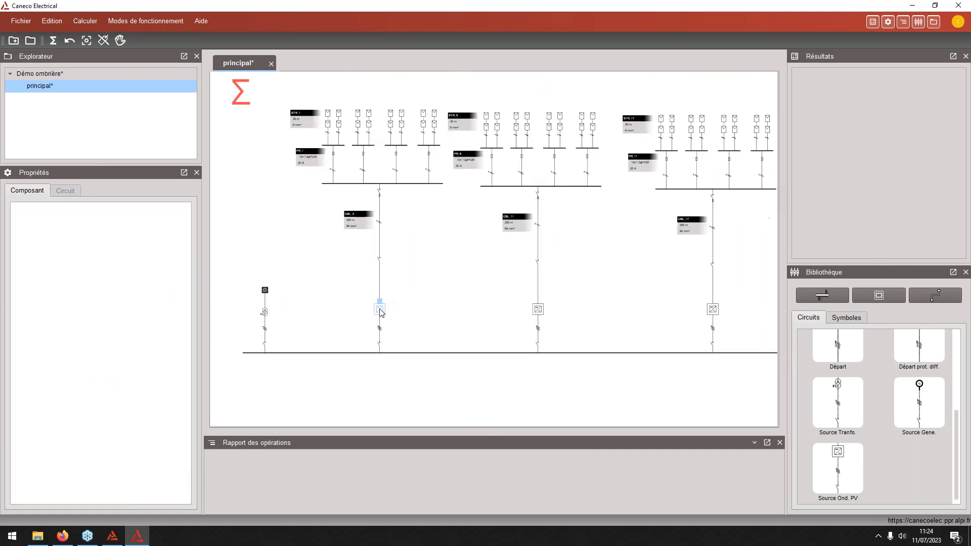
pyautogui.scroll(2, 381, 313)
pyautogui.click(379, 310)
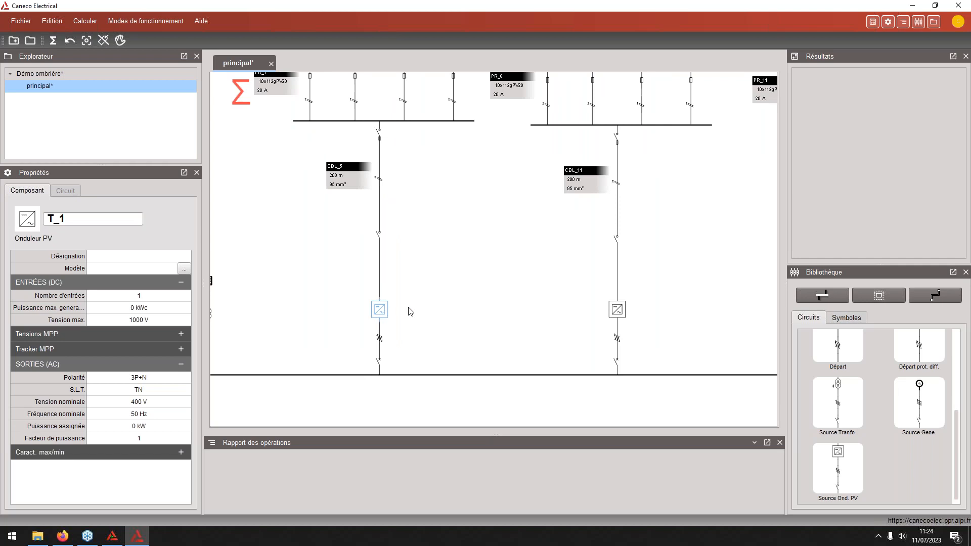
pyautogui.scroll(-1, 385, 312)
pyautogui.moveTo(385, 317); pyautogui.dragTo(373, 324, button='middle')
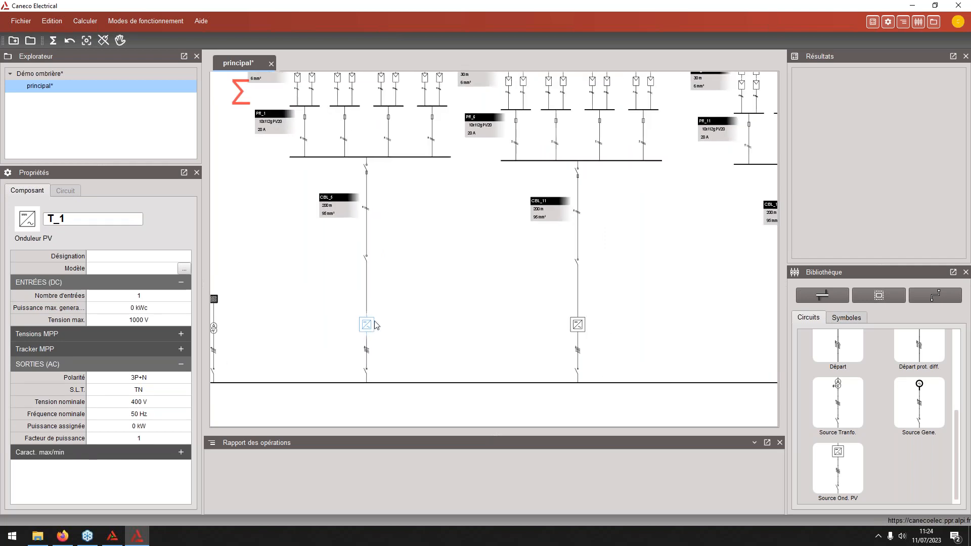
pyautogui.moveTo(435, 250); pyautogui.dragTo(433, 256, button='middle')
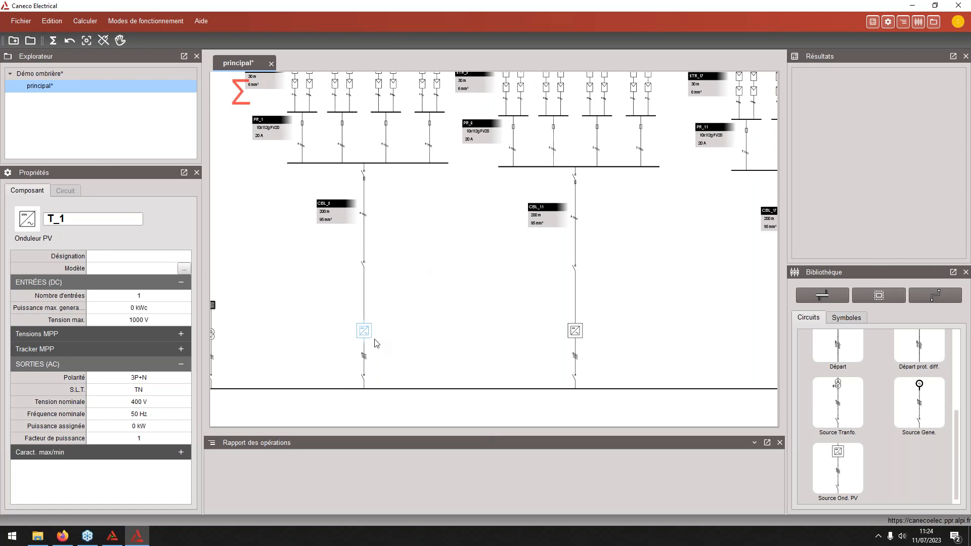
pyautogui.scroll(-1, 439, 208)
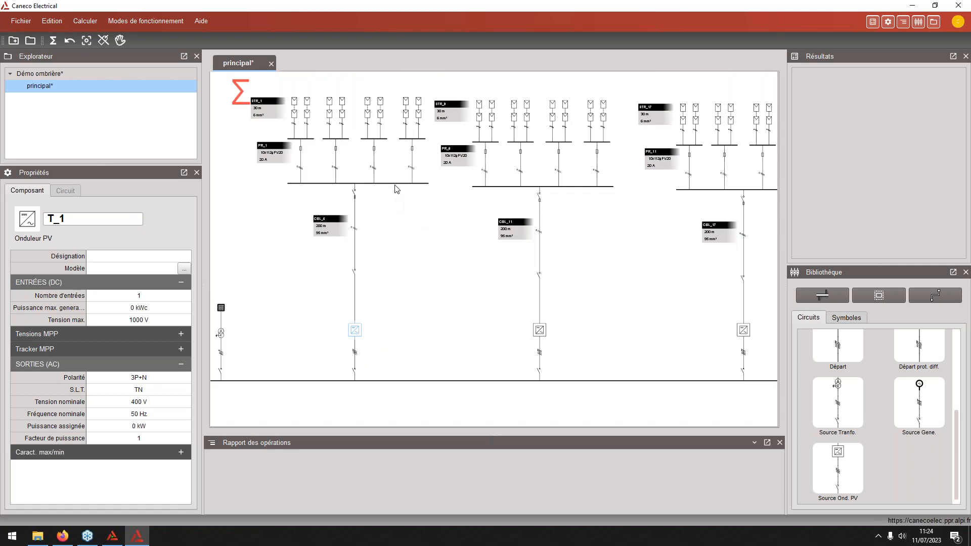
pyautogui.click(394, 184)
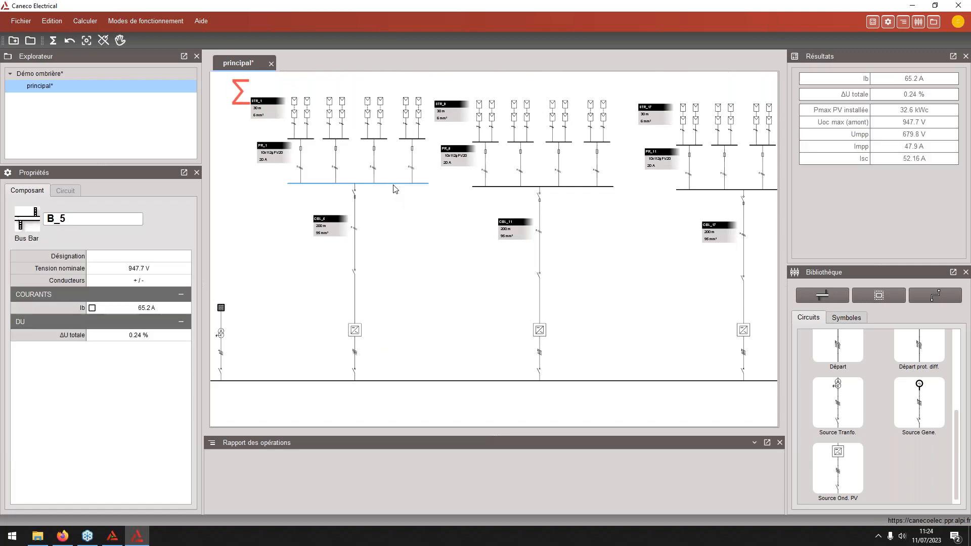
pyautogui.moveTo(395, 203); pyautogui.dragTo(386, 207, button='middle')
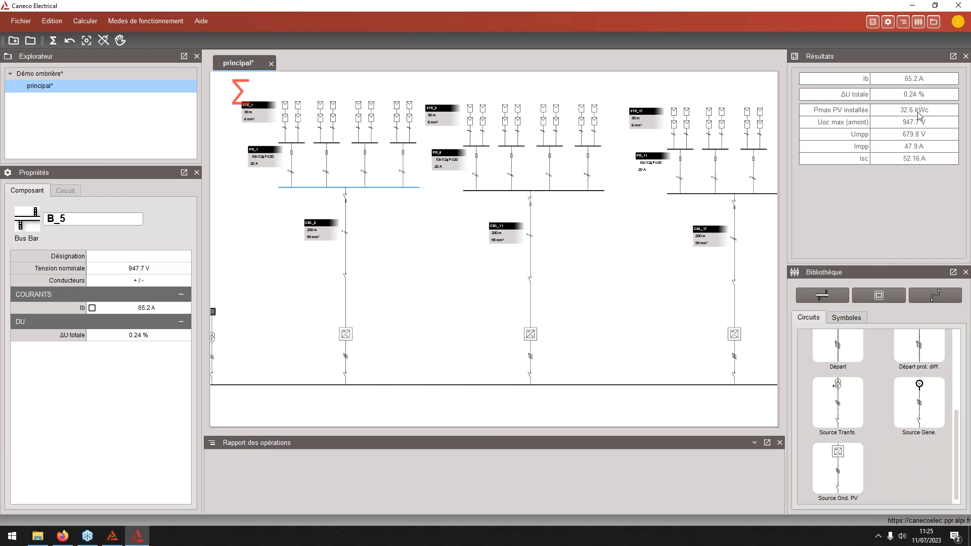
# Sort the device list by number of inputs and assign the FRONIUS TAURO ECO 50-3-P model to inverter T_1
pyautogui.click(346, 335)
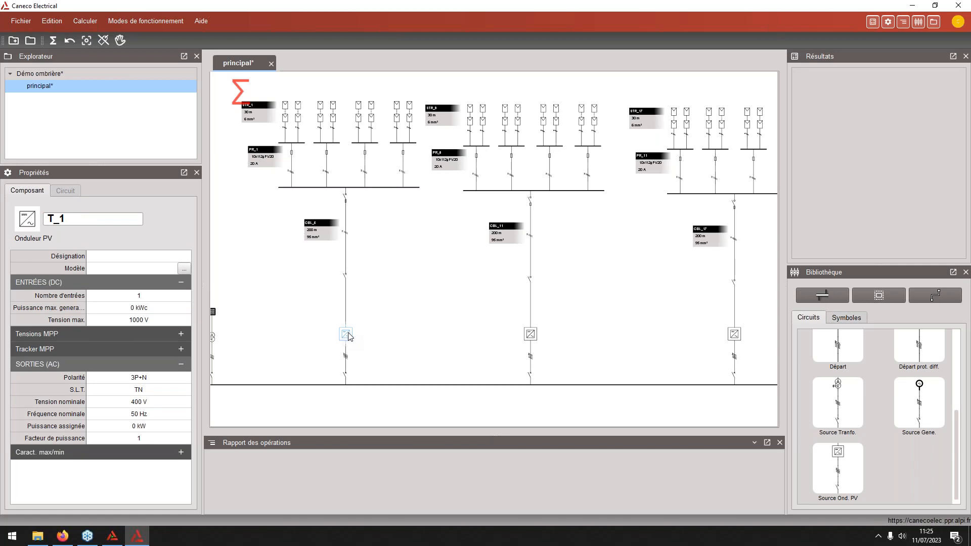
pyautogui.click(183, 269)
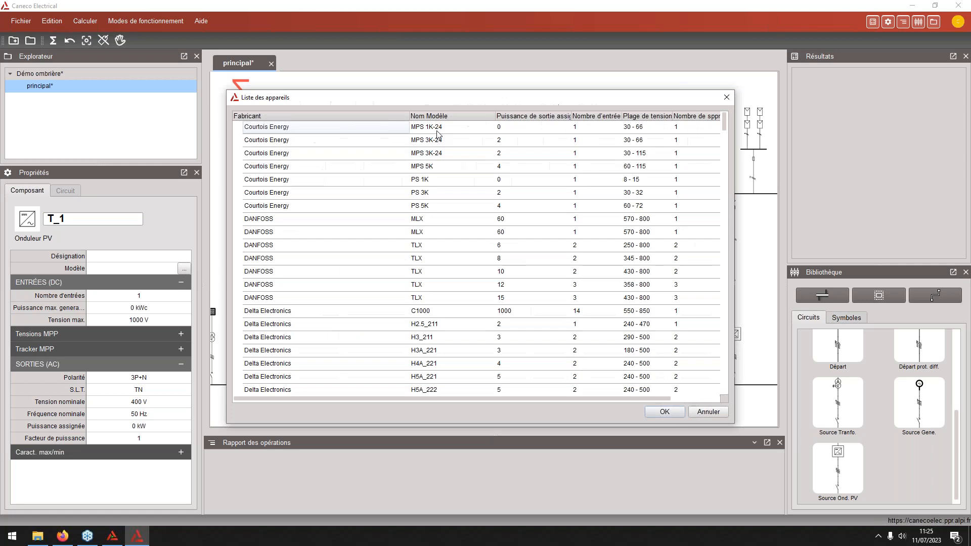
pyautogui.moveTo(428, 100); pyautogui.dragTo(651, 225)
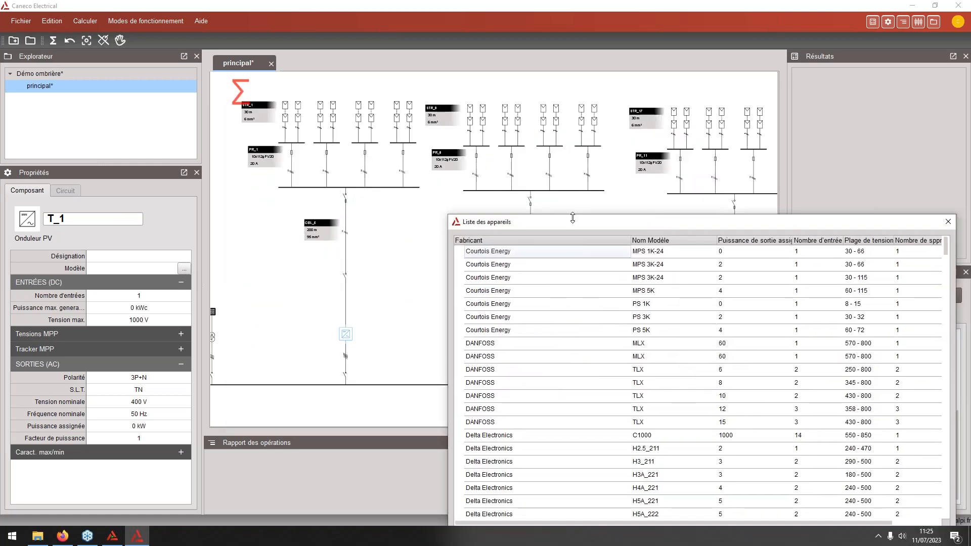
pyautogui.moveTo(576, 225); pyautogui.dragTo(547, 146)
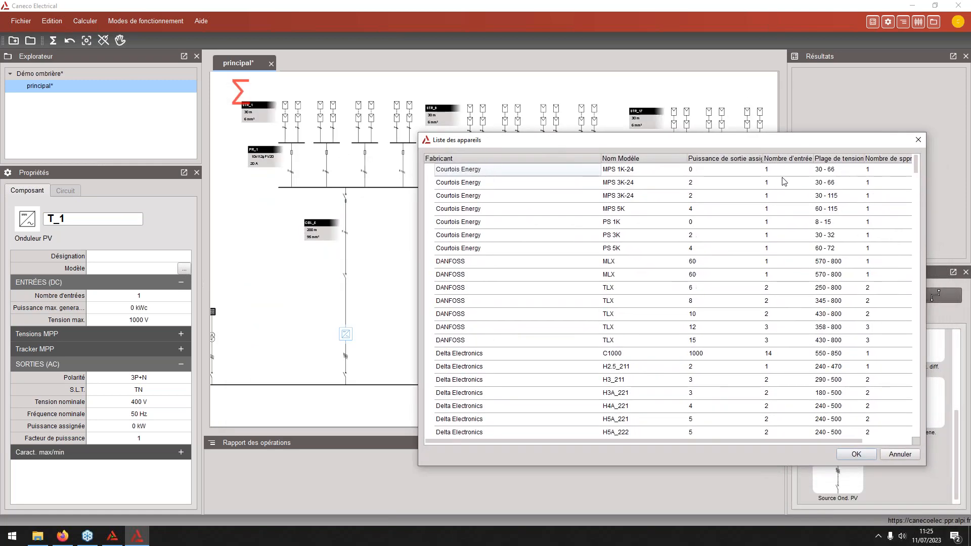
pyautogui.click(782, 159)
pyautogui.scroll(-5, 784, 200)
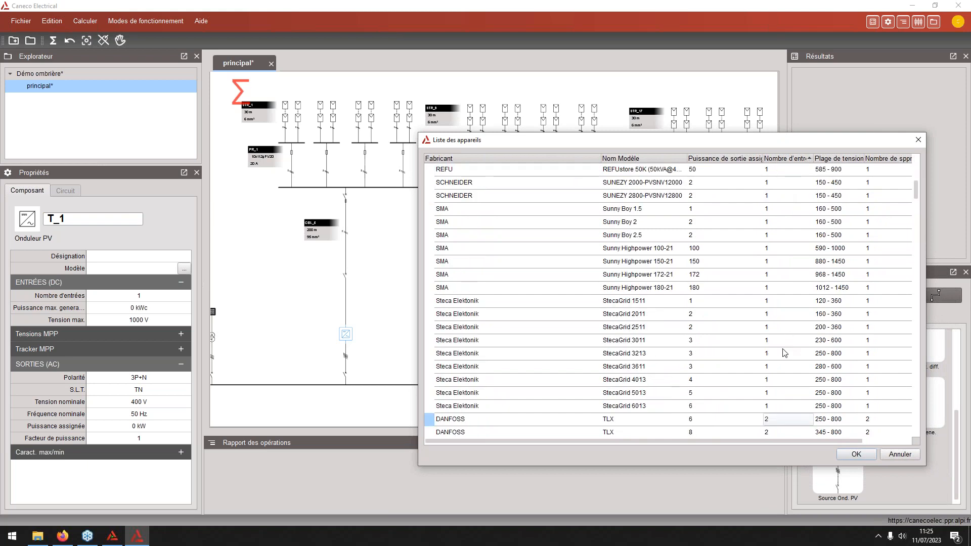
pyautogui.scroll(-1, 771, 397)
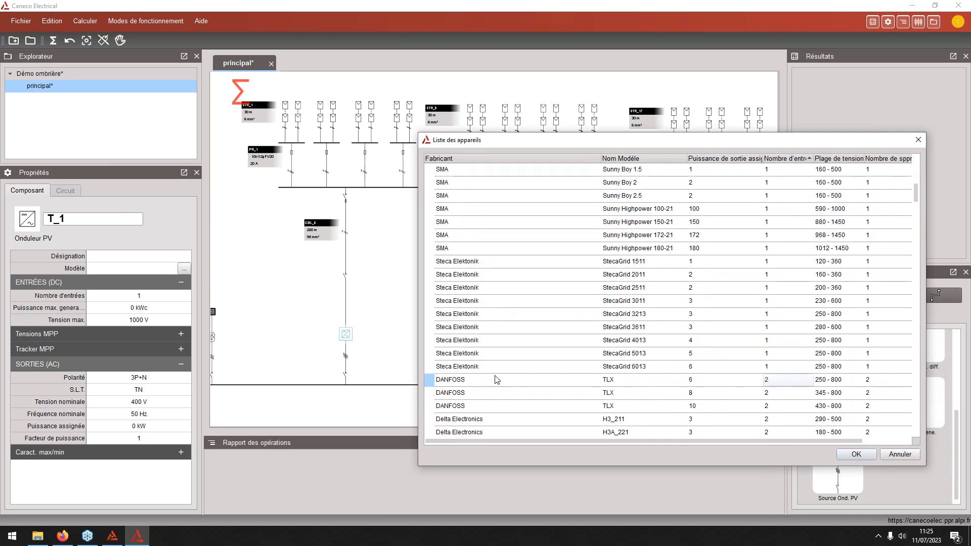
pyautogui.scroll(-3, 496, 380)
pyautogui.scroll(-3, 489, 409)
pyautogui.click(491, 316)
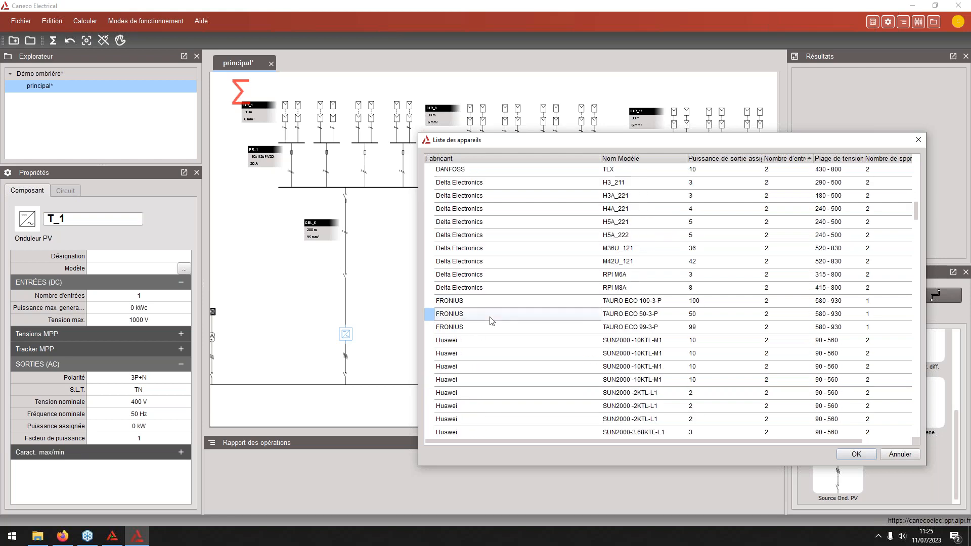
pyautogui.click(853, 454)
# Delete the second inverter circuit and connect the CBL_11 line to the second input of inverter T_1
pyautogui.scroll(1, 366, 342)
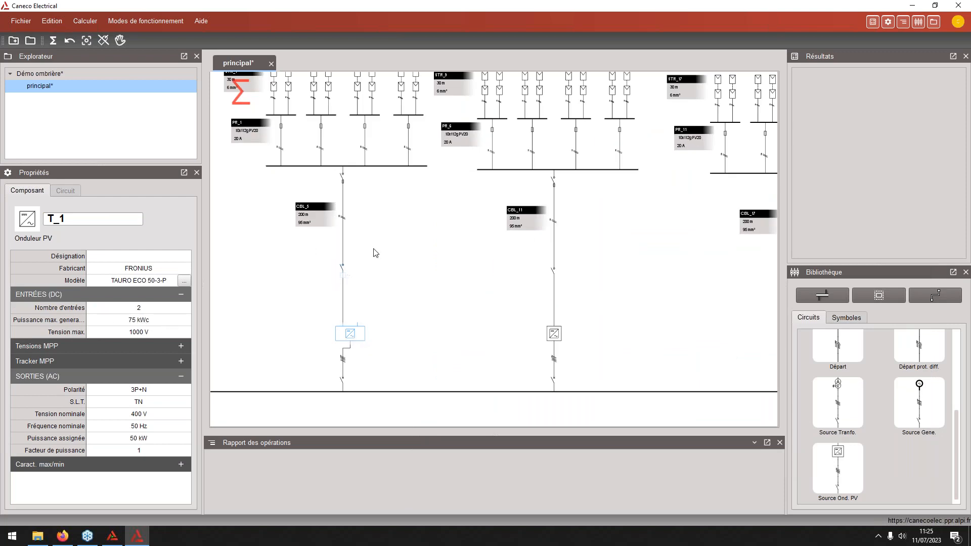
pyautogui.scroll(1, 387, 260)
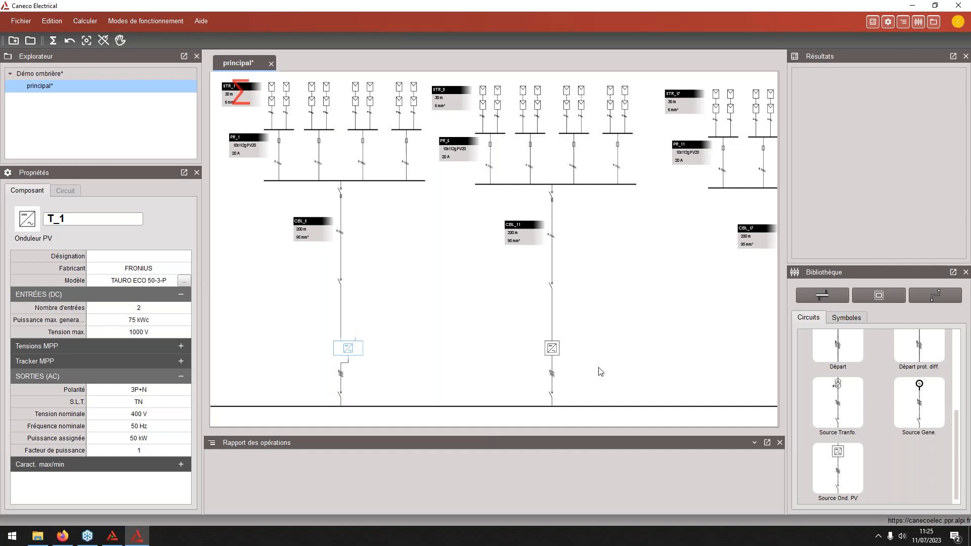
pyautogui.moveTo(640, 350); pyautogui.dragTo(637, 324, button='middle')
pyautogui.moveTo(593, 379); pyautogui.dragTo(528, 326)
pyautogui.press('Delete')
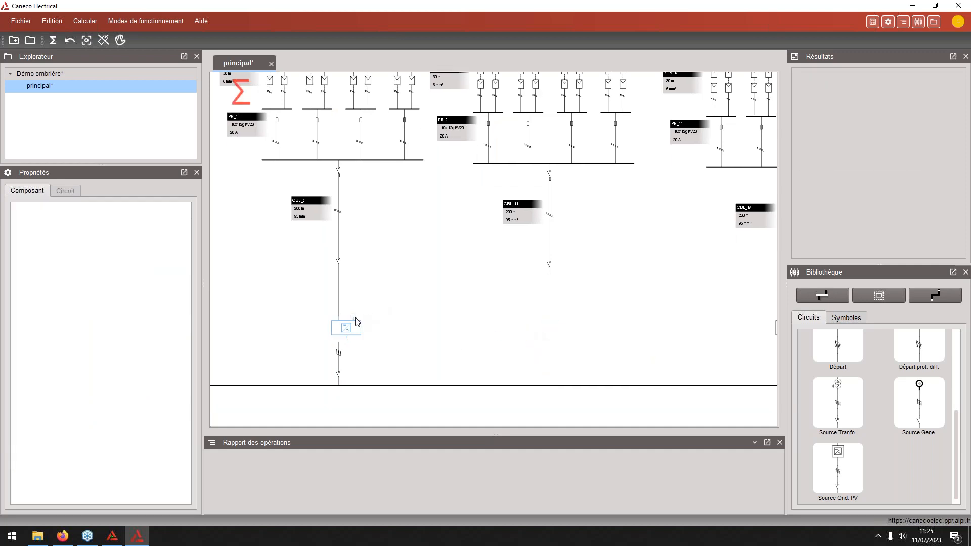
pyautogui.moveTo(356, 321); pyautogui.dragTo(549, 273)
pyautogui.click(346, 329)
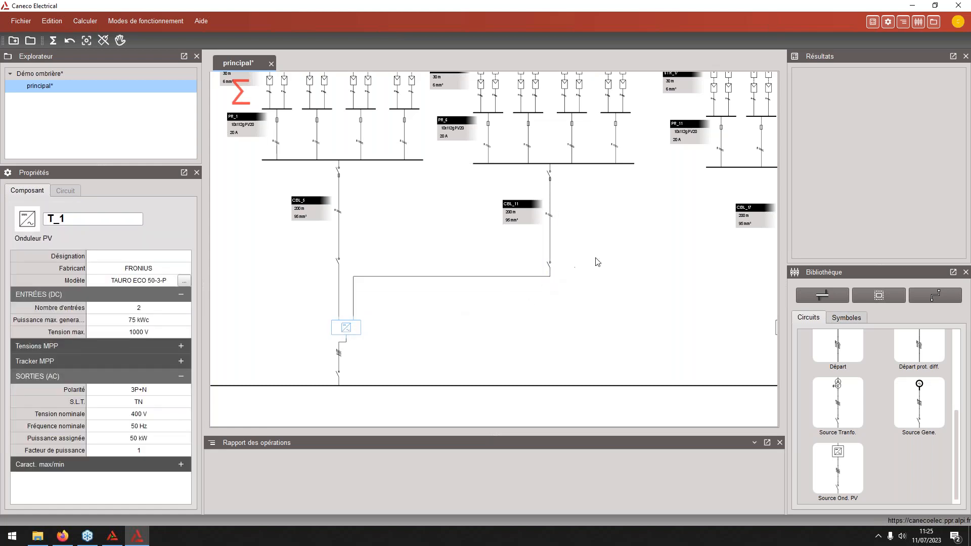
# Assign the two-input FRONIUS TAURO ECO 50-3-P model to inverter T_3
pyautogui.scroll(-2, 549, 273)
pyautogui.moveTo(716, 314); pyautogui.dragTo(576, 309, button='middle')
pyautogui.scroll(3, 651, 311)
pyautogui.click(601, 316)
pyautogui.scroll(-1, 611, 295)
pyautogui.click(184, 269)
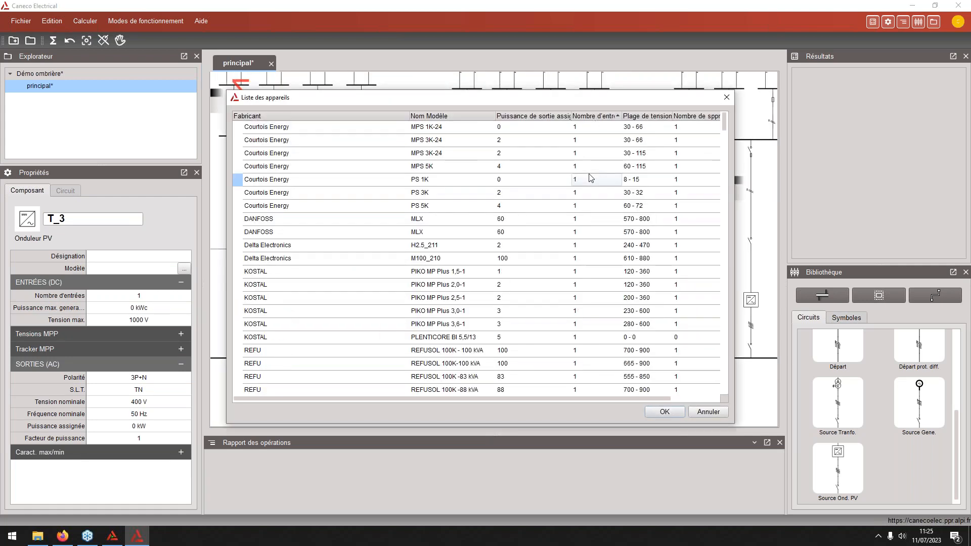
pyautogui.scroll(-5, 341, 331)
pyautogui.scroll(-4, 312, 371)
pyautogui.scroll(-2, 312, 372)
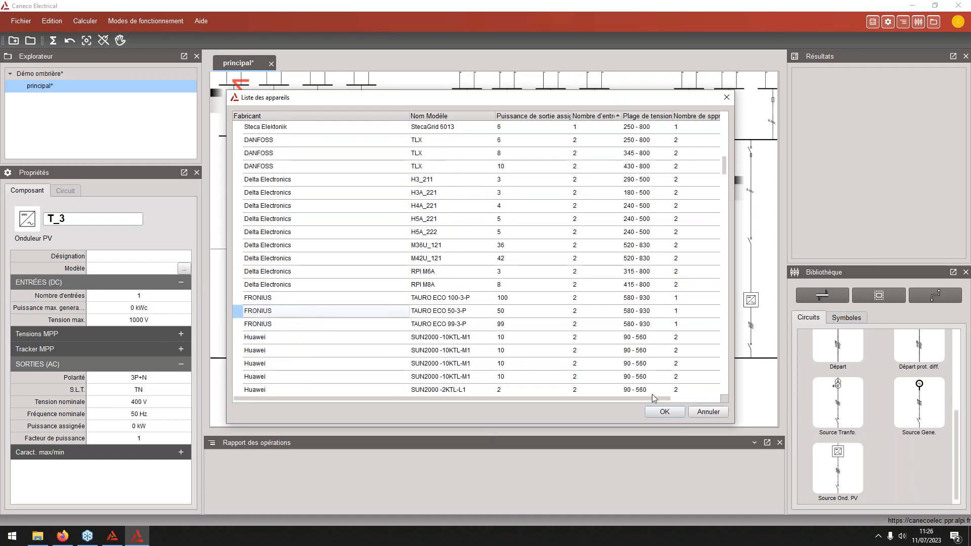
pyautogui.click(665, 412)
# Delete the fourth inverter circuit and connect the CBL_23 line to the second input of inverter T_3
pyautogui.moveTo(727, 334); pyautogui.dragTo(664, 306)
pyautogui.press('Delete')
pyautogui.click(704, 341)
pyautogui.click(553, 310)
pyautogui.scroll(1, 551, 306)
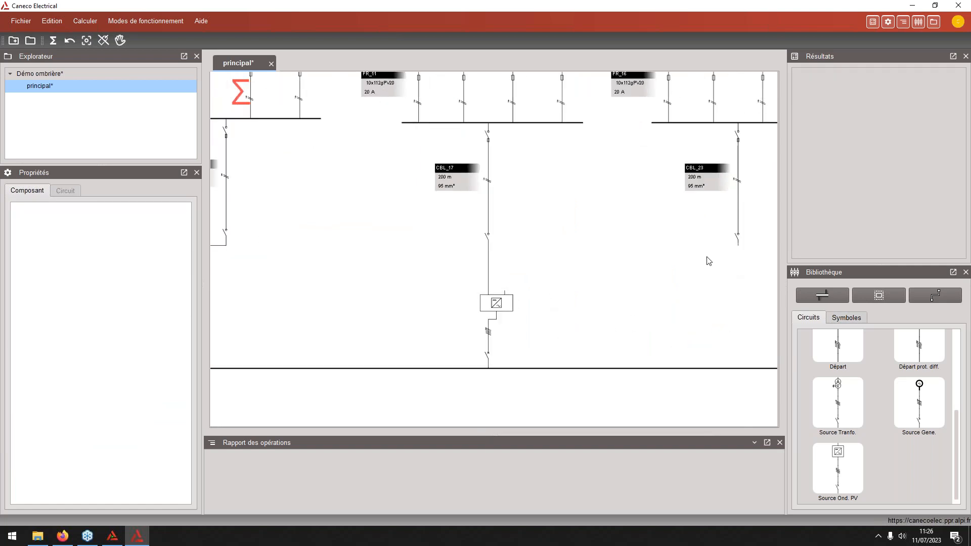
pyautogui.moveTo(505, 292); pyautogui.dragTo(739, 250)
# Review the diagram with its two double-input inverters and the properties of inverter T_1
pyautogui.scroll(-2, 554, 282)
pyautogui.moveTo(355, 300); pyautogui.dragTo(493, 310, button='middle')
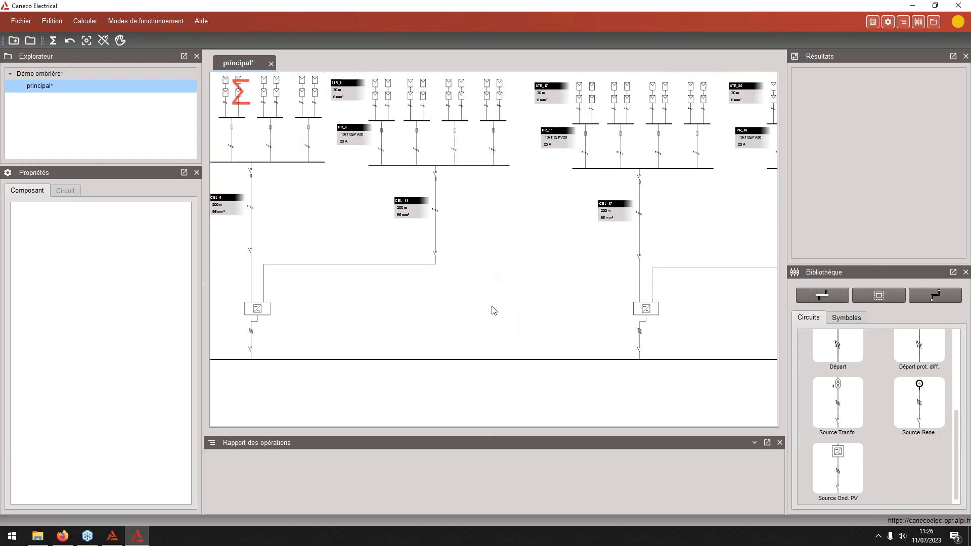
pyautogui.scroll(-1, 482, 302)
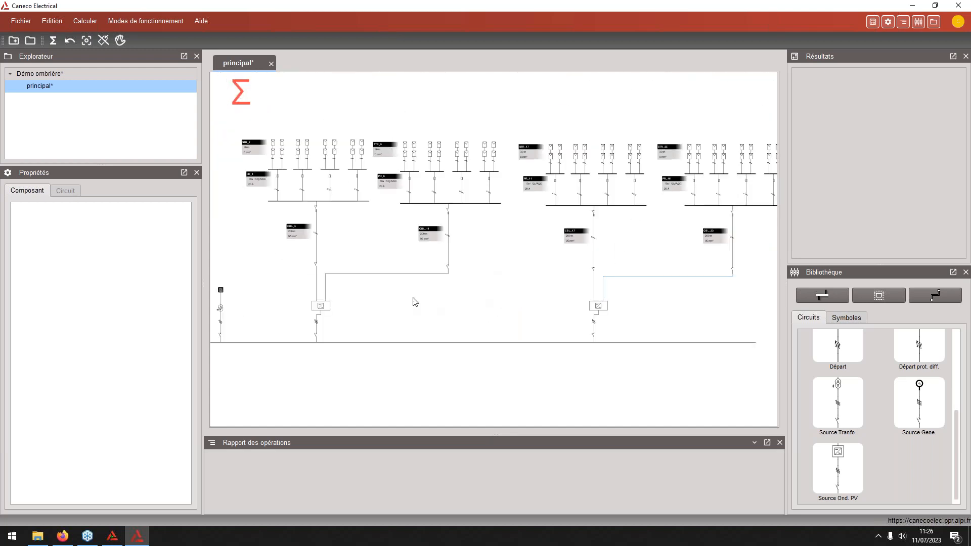
pyautogui.moveTo(415, 302); pyautogui.dragTo(394, 312, button='middle')
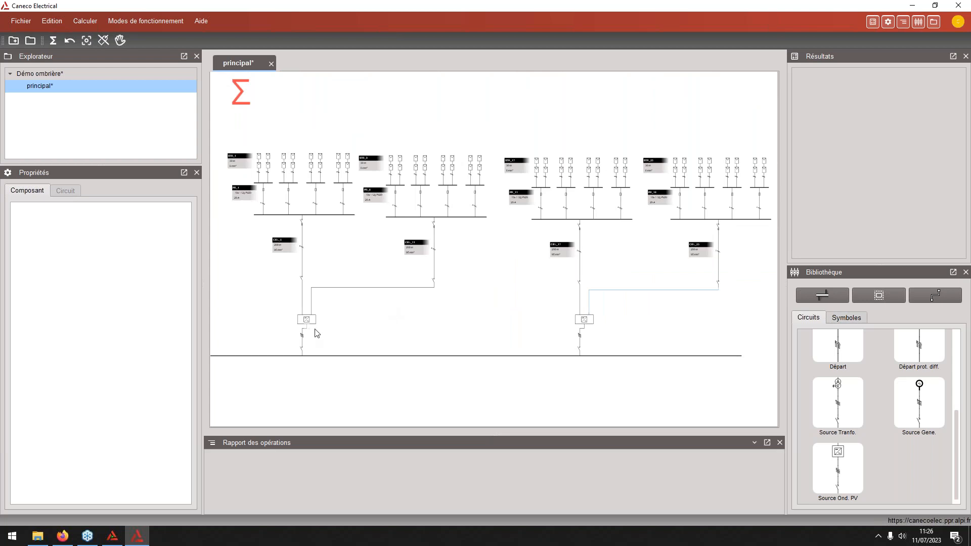
pyautogui.scroll(2, 304, 320)
pyautogui.scroll(-1, 302, 323)
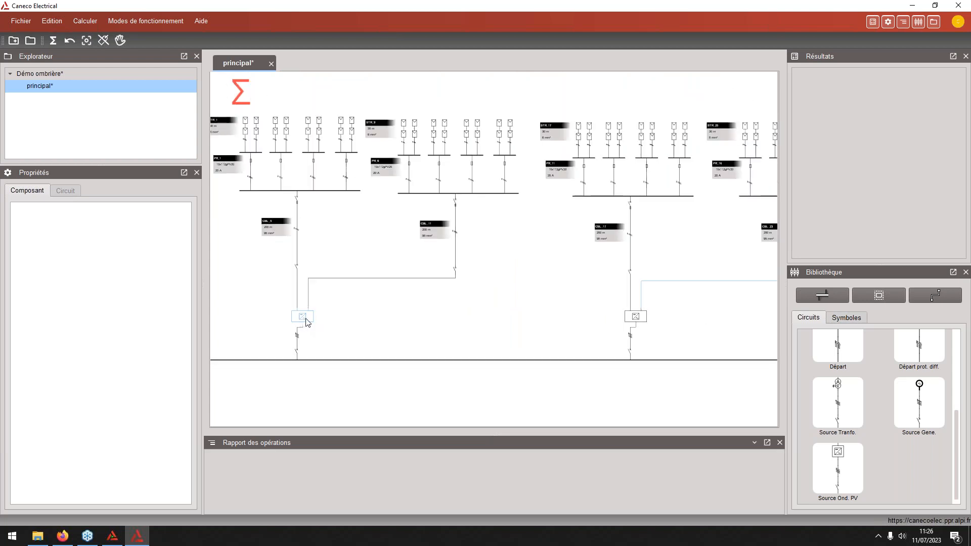
pyautogui.scroll(-1, 306, 323)
pyautogui.scroll(1, 306, 322)
pyautogui.scroll(2, 302, 322)
pyautogui.scroll(-3, 304, 321)
pyautogui.scroll(1, 305, 320)
pyautogui.scroll(1, 306, 319)
pyautogui.click(310, 322)
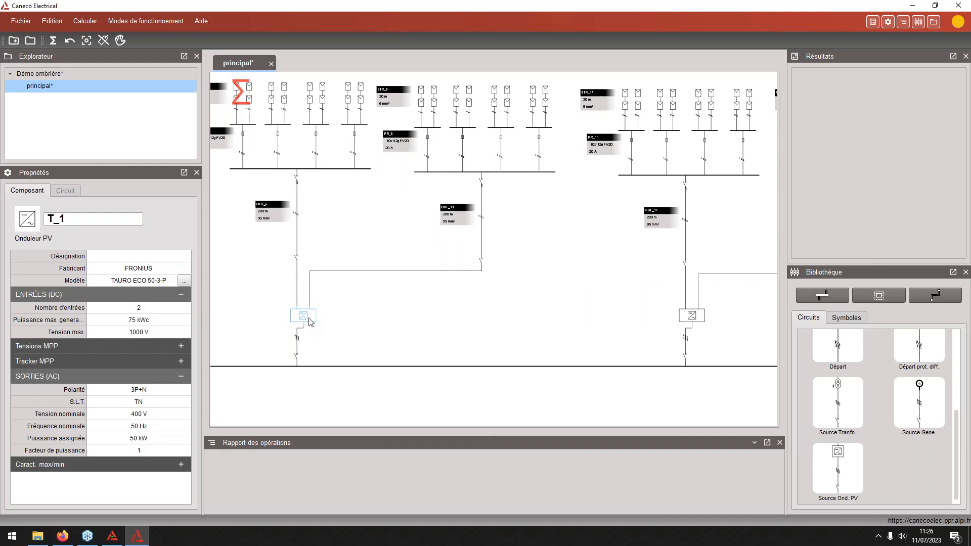
pyautogui.scroll(-1, 319, 319)
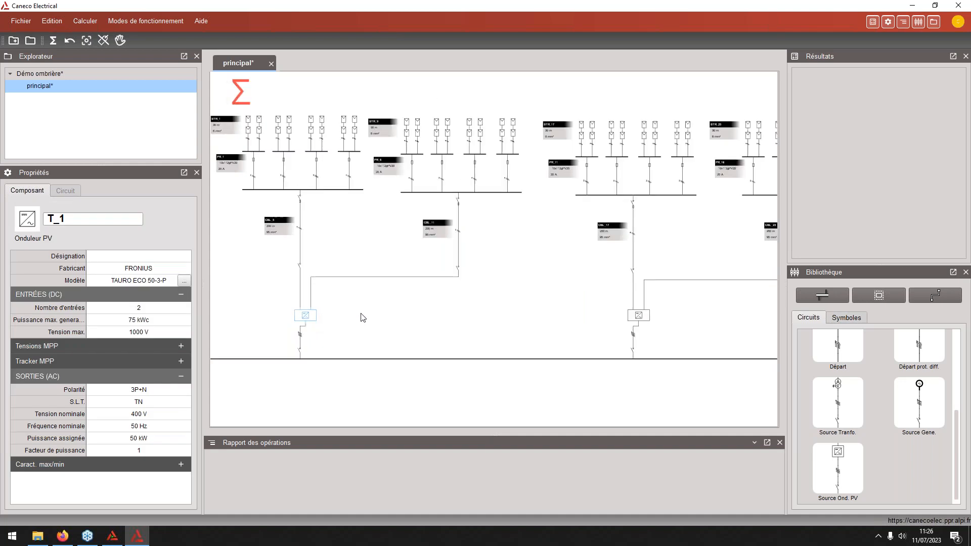
pyautogui.moveTo(363, 318); pyautogui.dragTo(399, 310, button='middle')
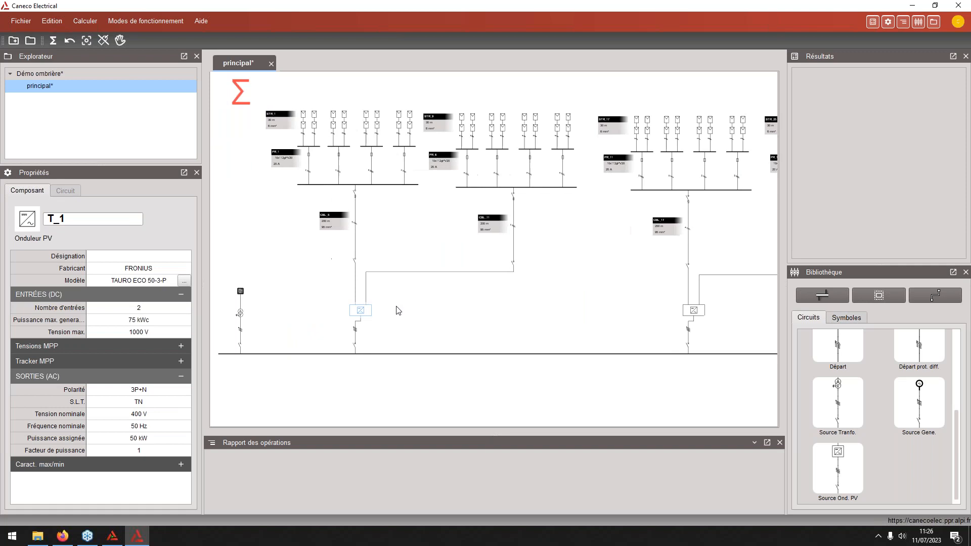
# Run the calculation of the diagram
pyautogui.click(87, 21)
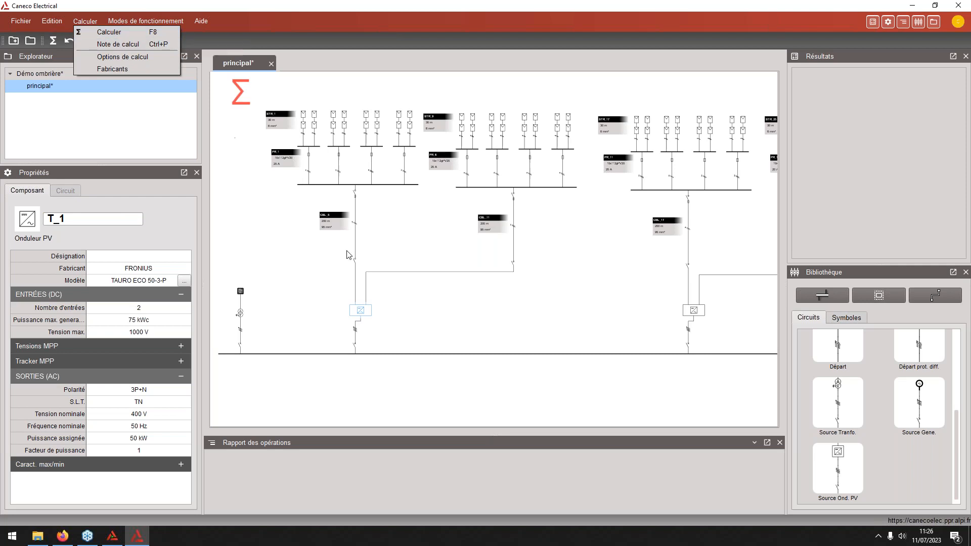
pyautogui.click(412, 308)
pyautogui.scroll(3, 406, 305)
pyautogui.press('F8')
pyautogui.moveTo(403, 301); pyautogui.dragTo(396, 283, button='middle')
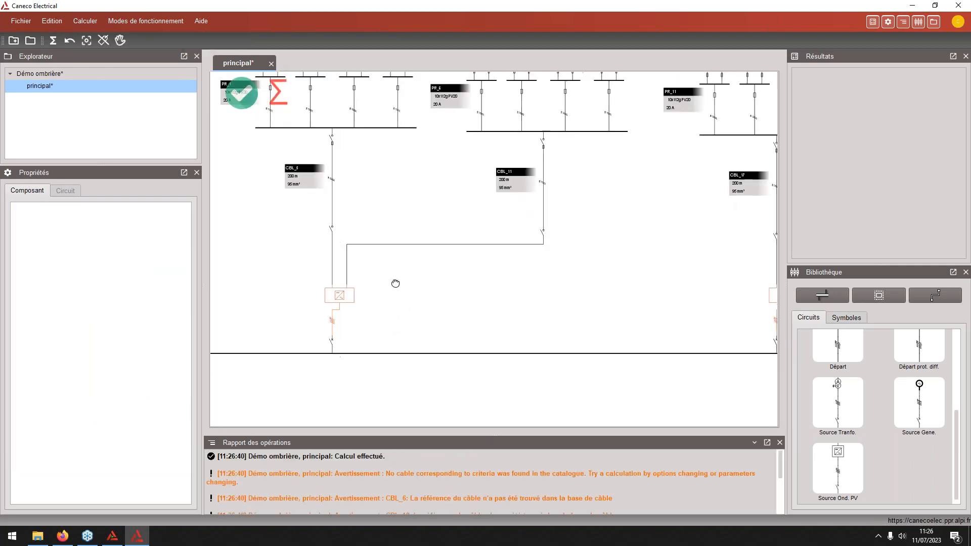
# Examine the error on inverter T_1 and expand its Tracker MPP parameters
pyautogui.moveTo(348, 288)
pyautogui.moveTo(369, 342); pyautogui.dragTo(461, 284, button='middle')
pyautogui.moveTo(455, 247); pyautogui.dragTo(451, 253, button='middle')
pyautogui.scroll(1, 453, 258)
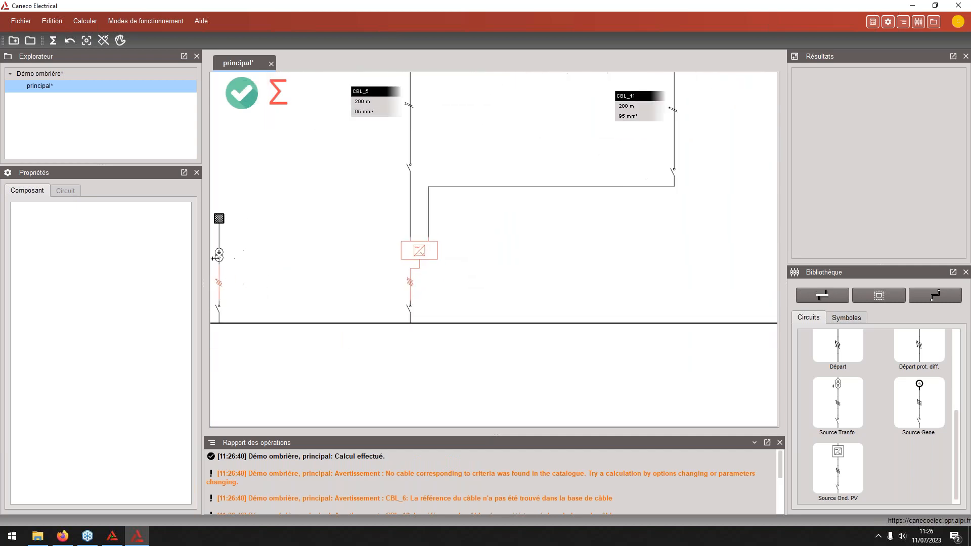
pyautogui.click(425, 255)
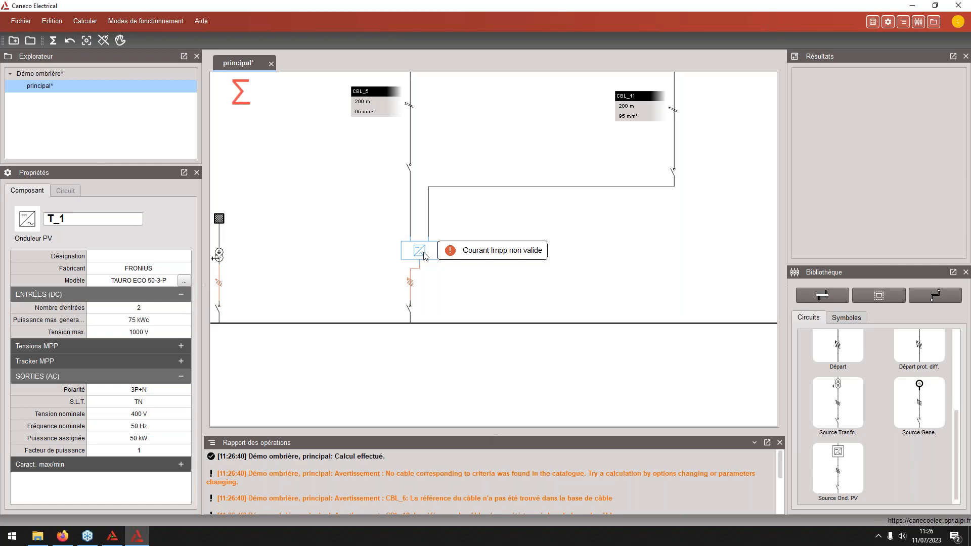
pyautogui.scroll(-2, 424, 262)
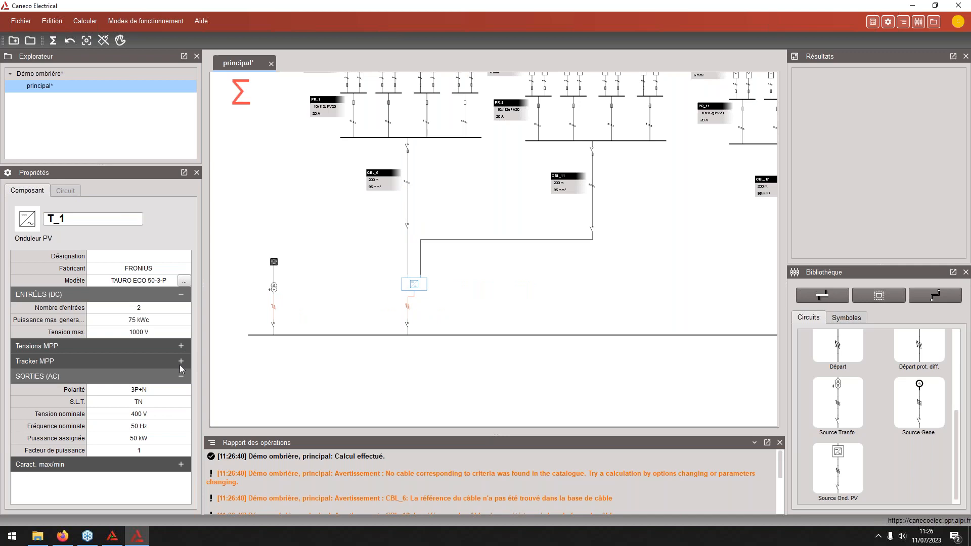
pyautogui.scroll(-1, 408, 288)
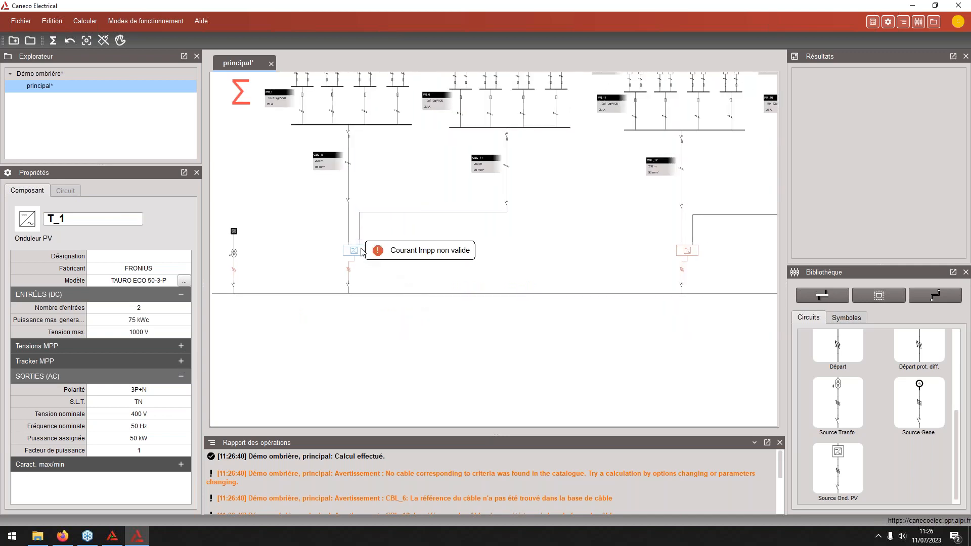
pyautogui.click(181, 361)
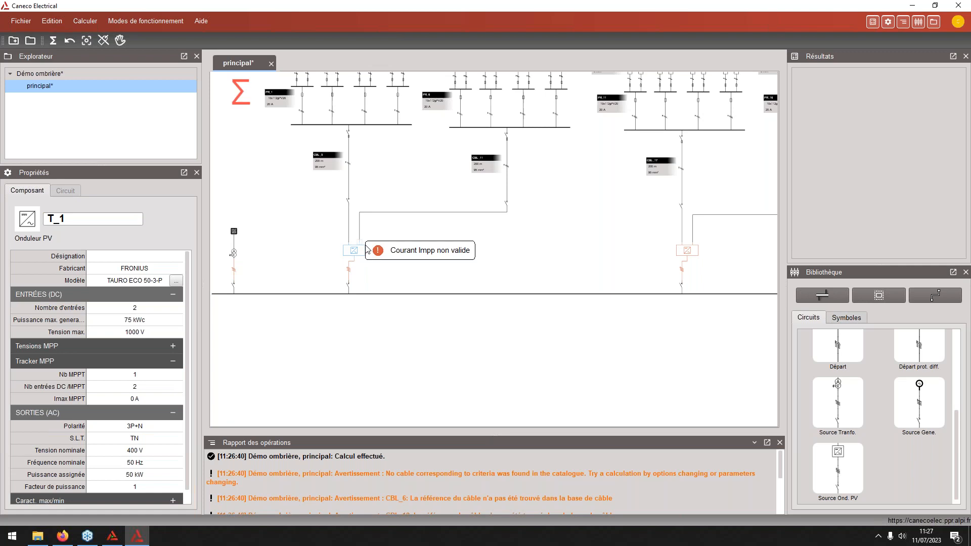
# Set the maximum MPPT current (Imax MPPT) of both PV inverters to 160 A
pyautogui.hotkey('ctrl', 'a')
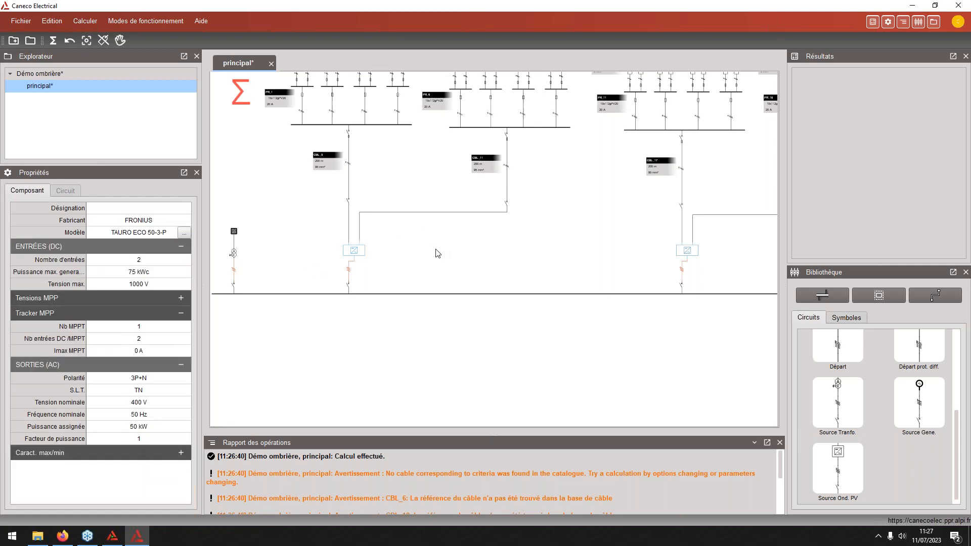
pyautogui.click(137, 353)
pyautogui.write('160')
pyautogui.press('Return')
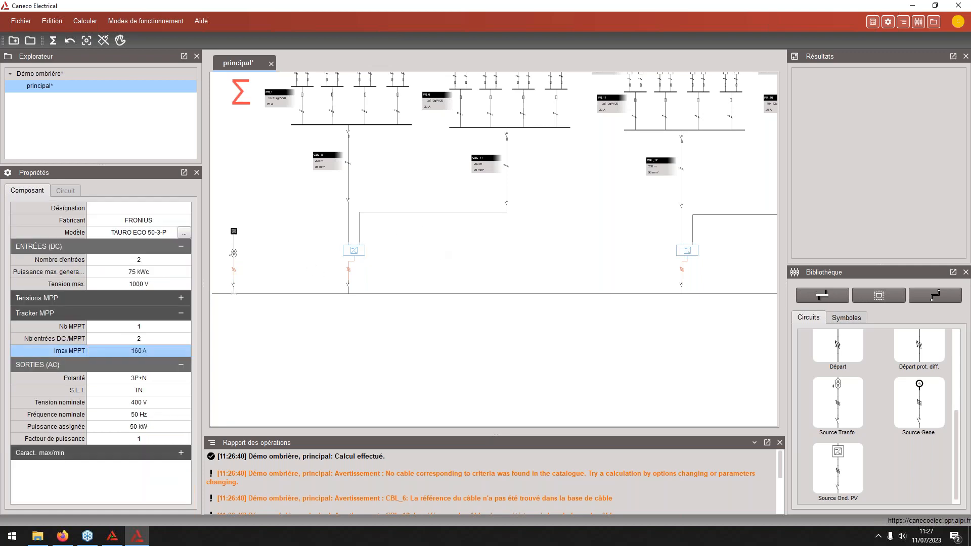
# Check the results of cable CBL_5 and the parameters of inverter T_1, and recalculate the diagram
pyautogui.click(349, 166)
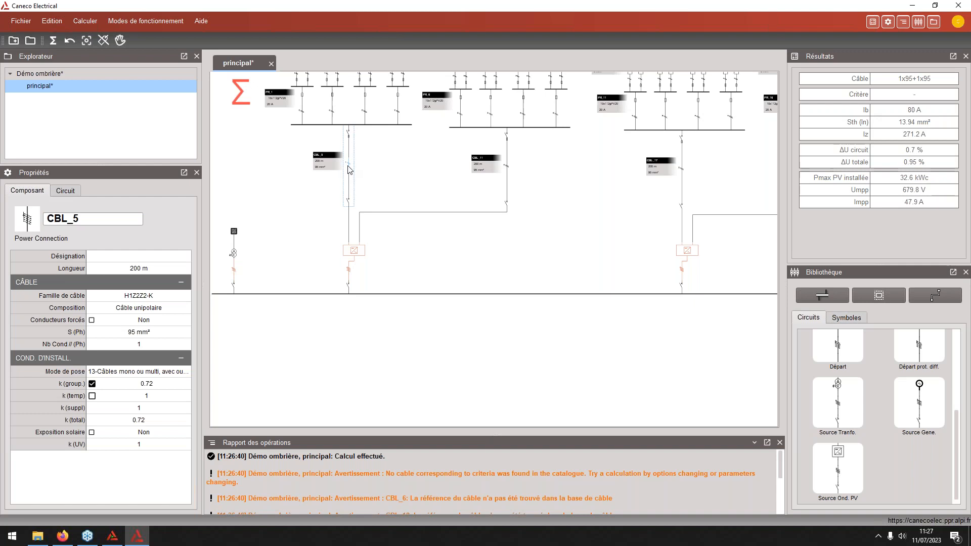
pyautogui.click(360, 251)
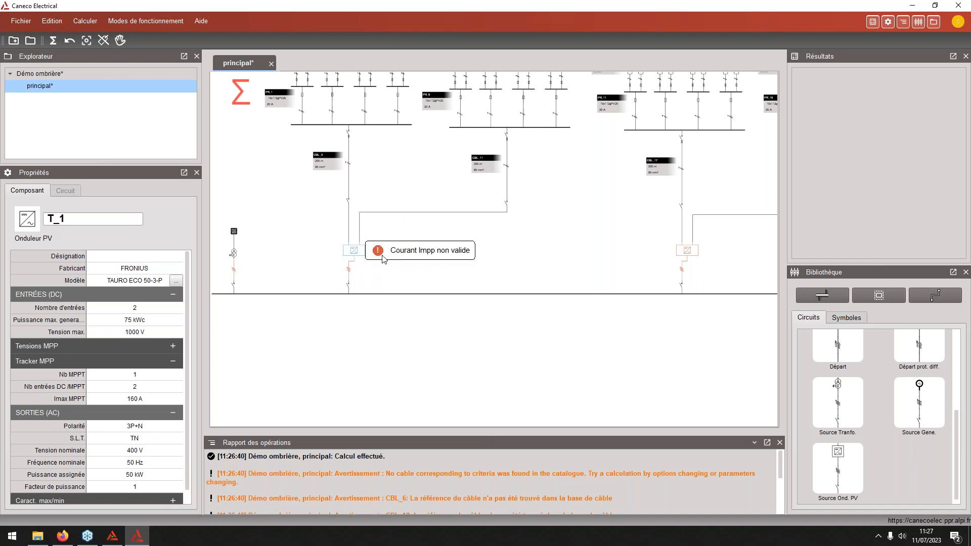
pyautogui.press('F5')
pyautogui.click(394, 269)
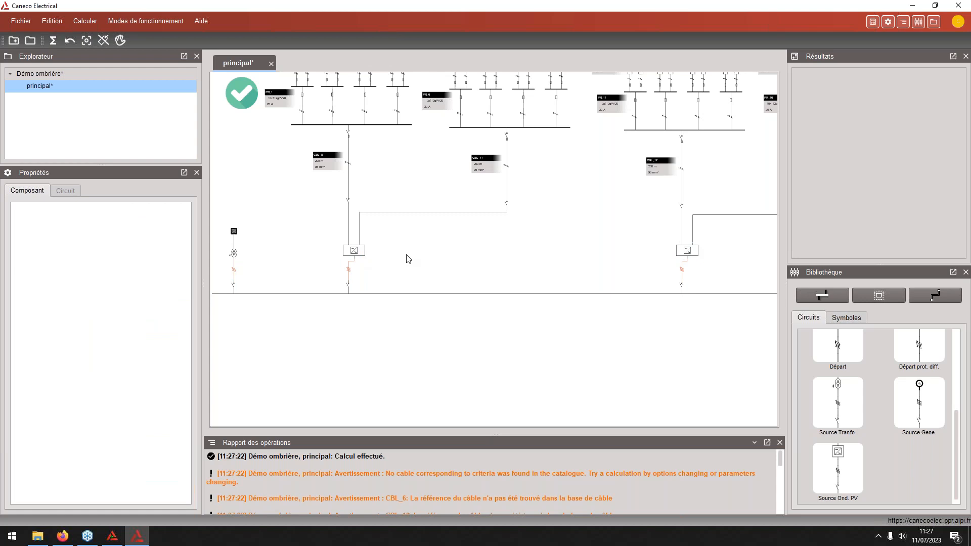
# Inspect inverter T_1 and examine the error and properties of its output cable CBL_6
pyautogui.click(353, 254)
pyautogui.scroll(1, 353, 254)
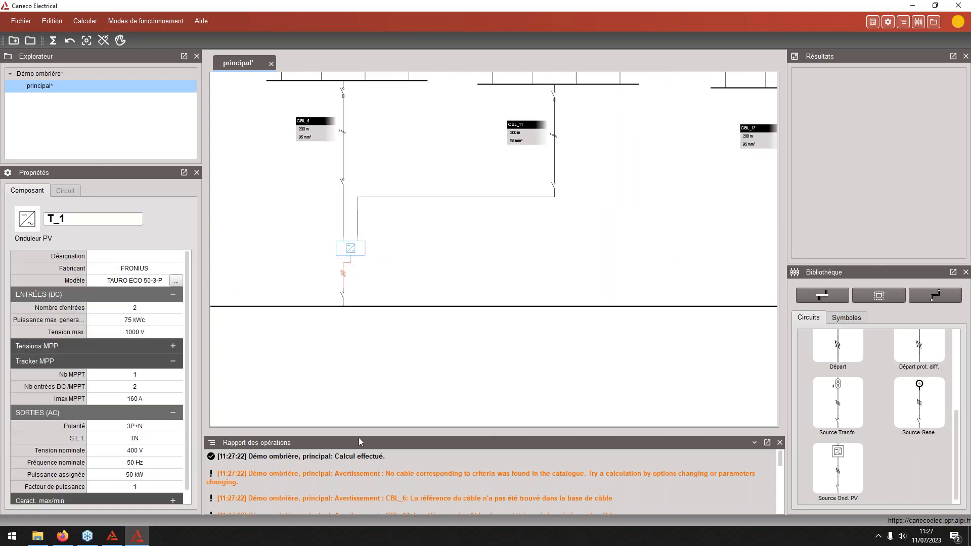
pyautogui.click(343, 276)
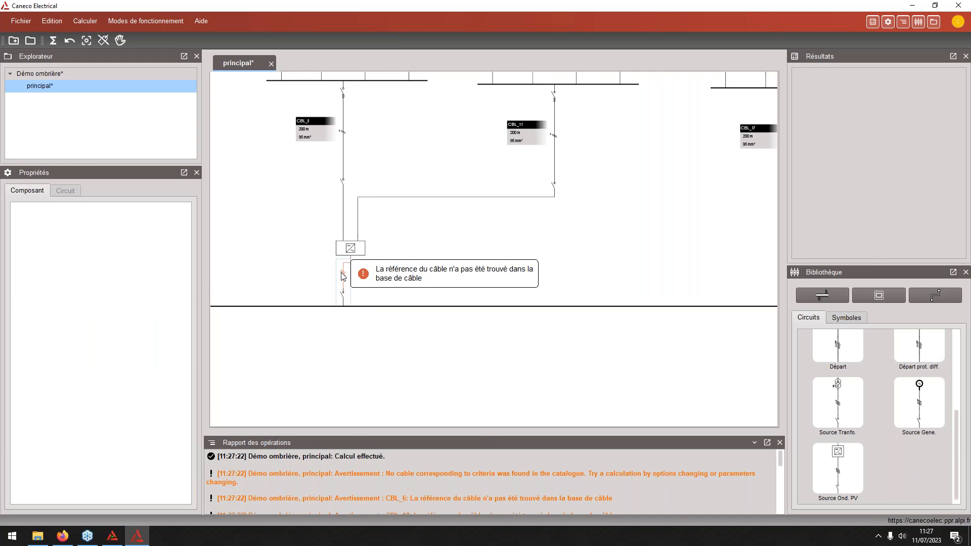
pyautogui.click(342, 275)
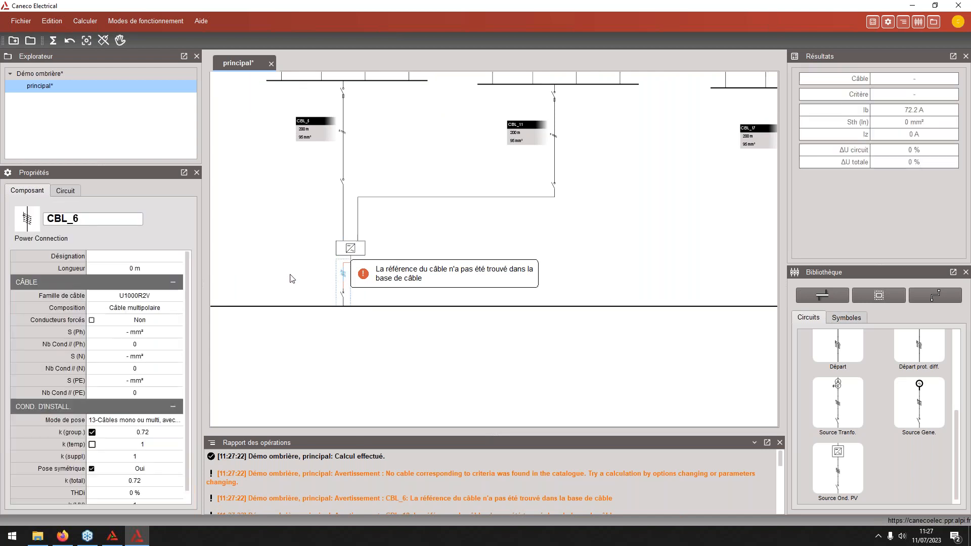
# Set the length of the transformer cable and both inverter output cables to 10 m together, and recalculate the diagram
pyautogui.moveTo(297, 271); pyautogui.dragTo(337, 257, button='middle')
pyautogui.scroll(-1, 370, 260)
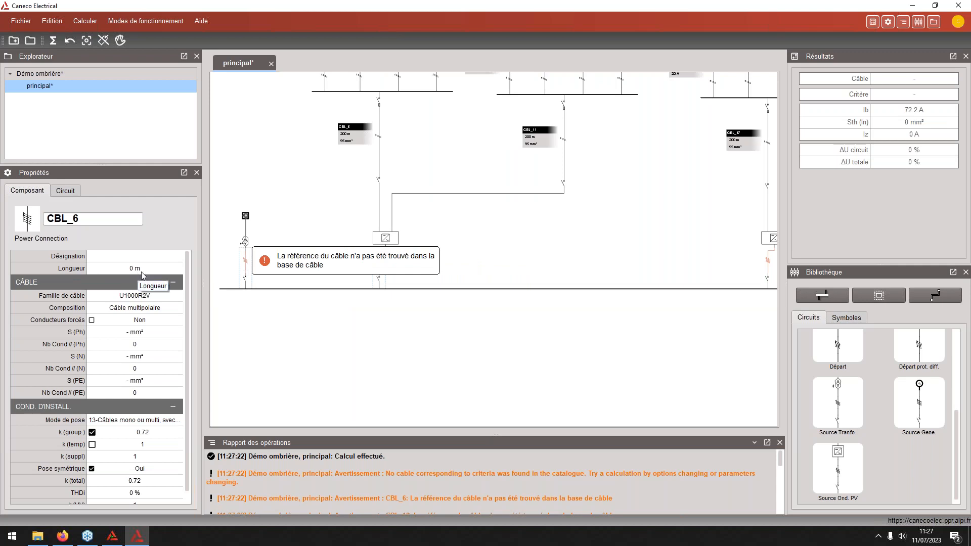
pyautogui.scroll(-2, 354, 265)
pyautogui.click(630, 267)
pyautogui.moveTo(630, 267); pyautogui.dragTo(247, 264)
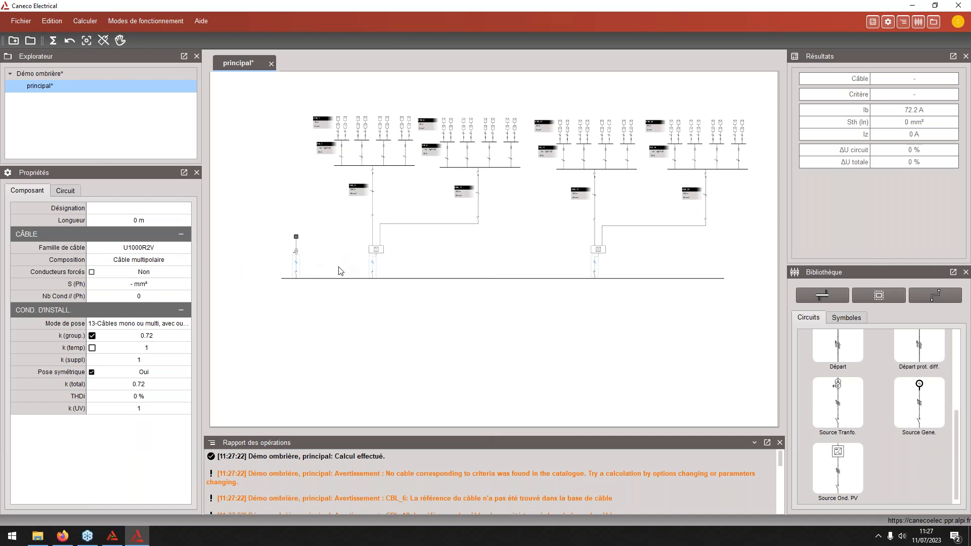
pyautogui.click(159, 218)
pyautogui.write('10')
pyautogui.press('Return')
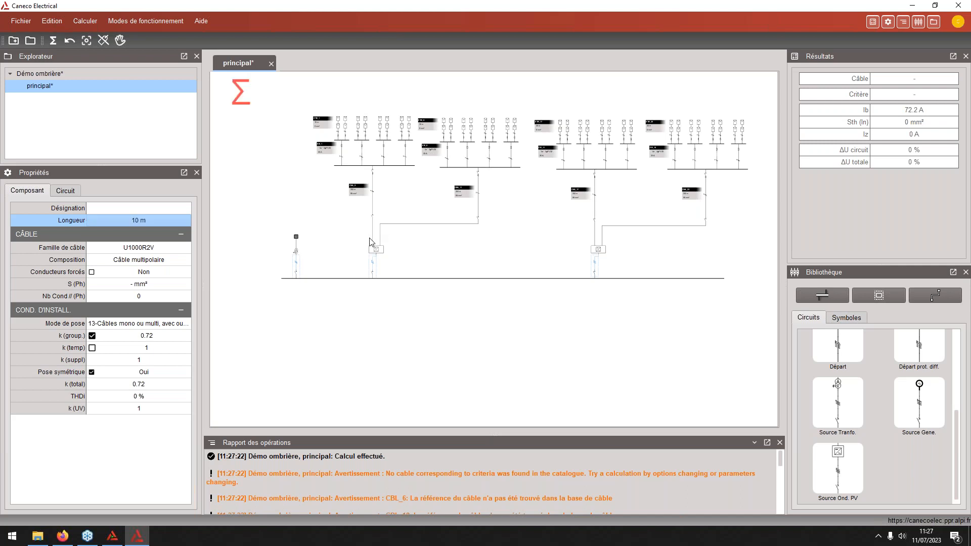
pyautogui.click(337, 253)
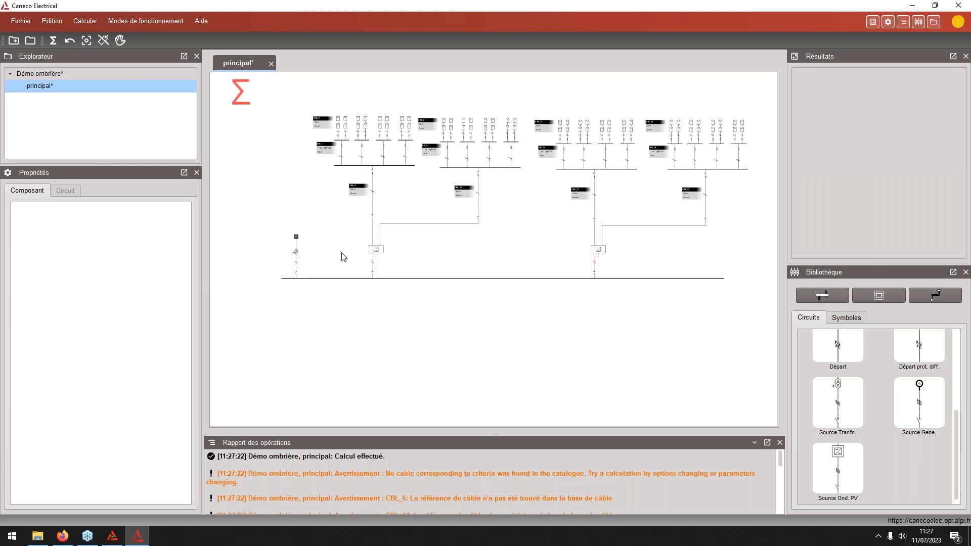
pyautogui.scroll(4, 382, 272)
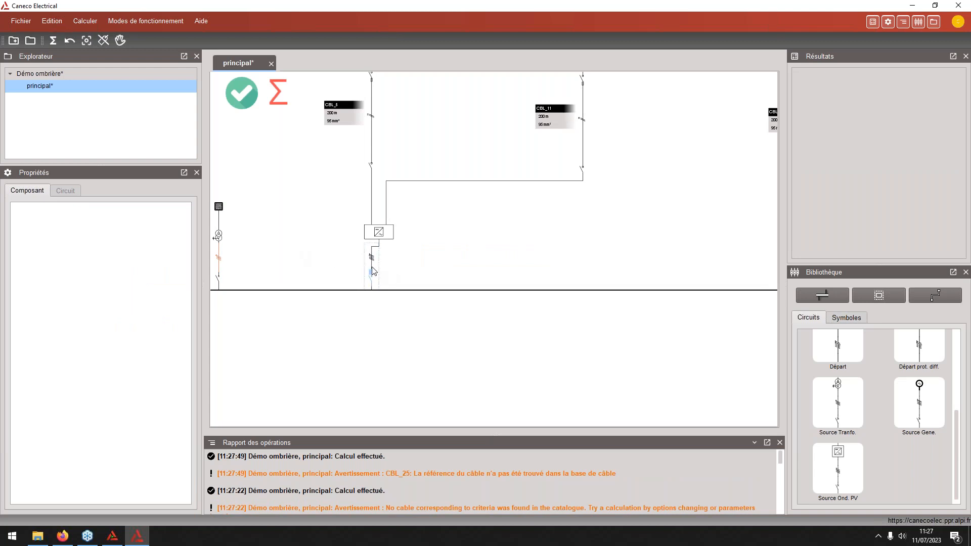
# Review the calculated results of cable CBL_6 and the properties of its circuit breaker Q_1
pyautogui.scroll(1, 377, 269)
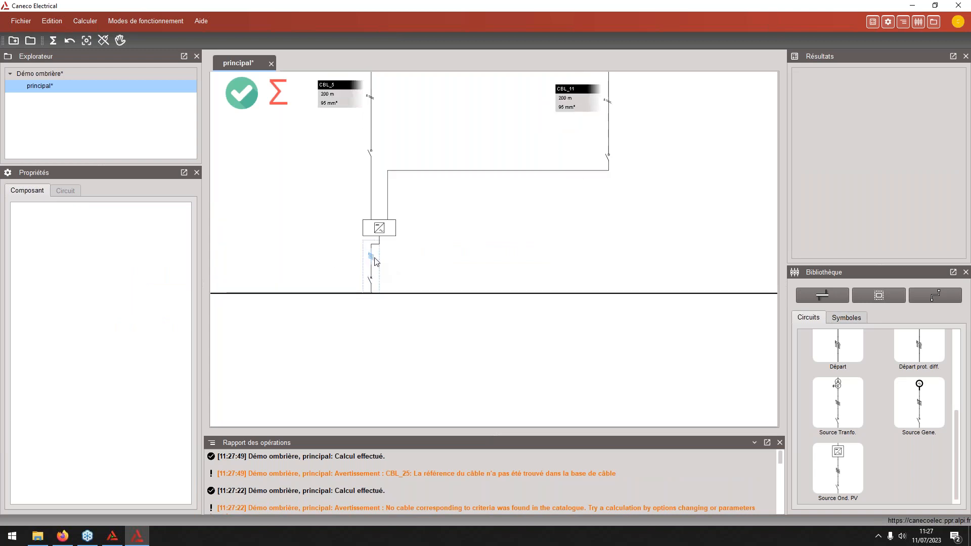
pyautogui.click(375, 262)
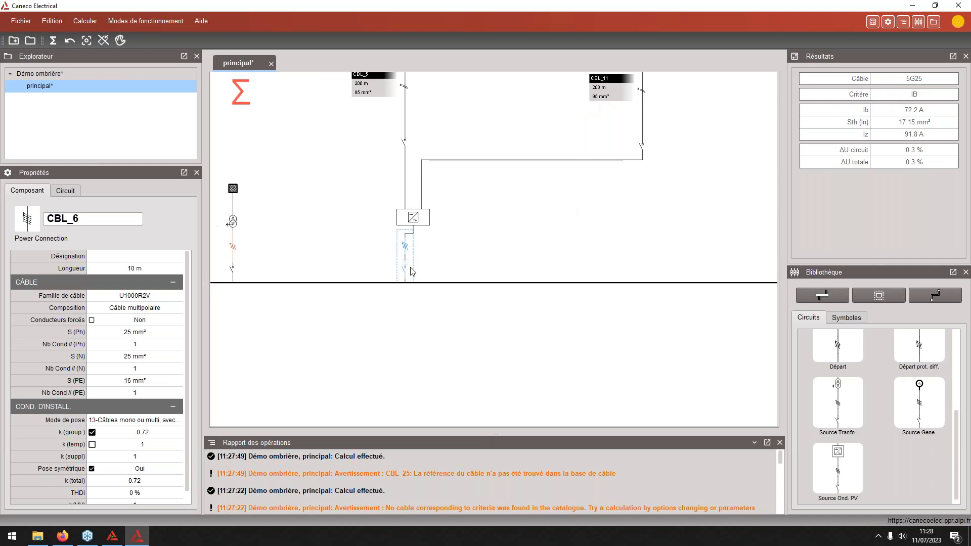
pyautogui.click(410, 274)
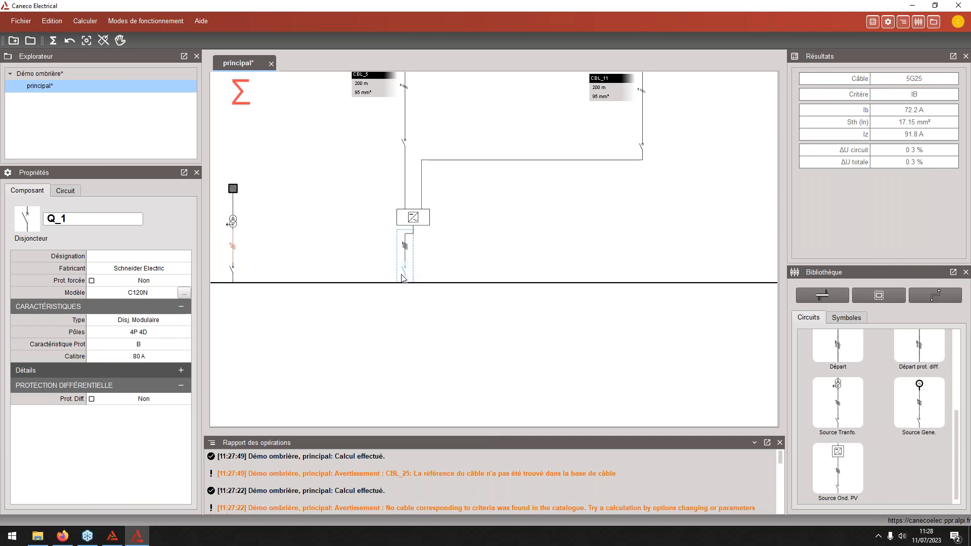
pyautogui.click(407, 273)
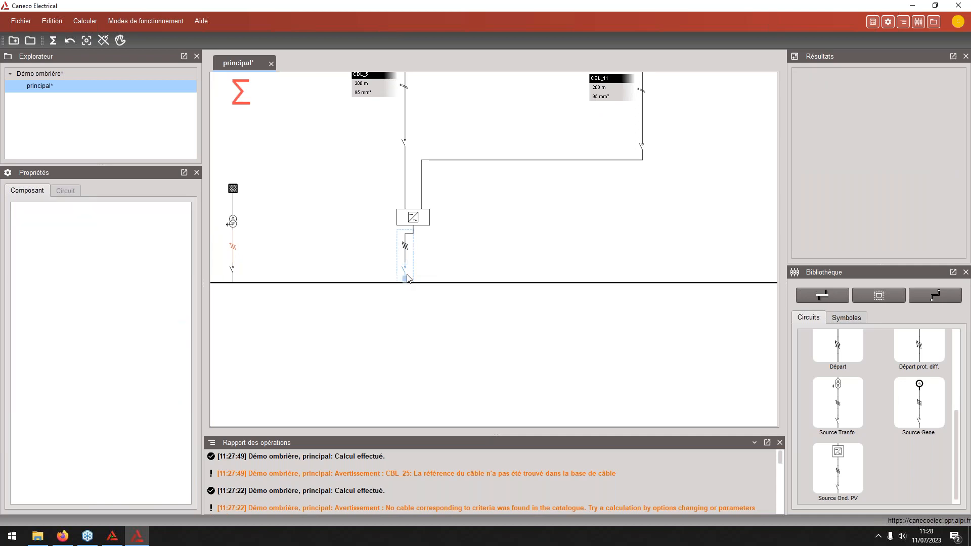
pyautogui.click(403, 272)
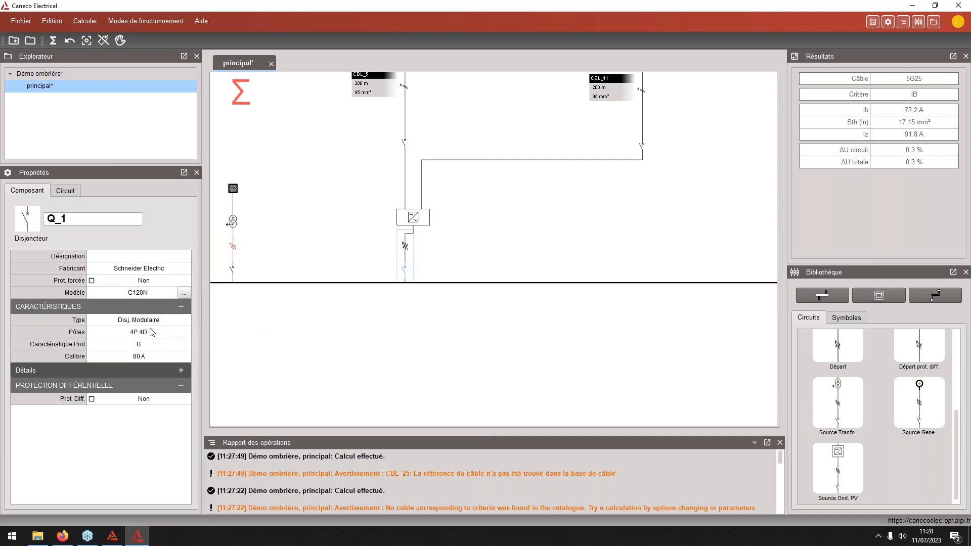
# Set the conductors of the transformer circuit C_93 to 3P+N+PE and recalculate the diagram
pyautogui.moveTo(309, 258); pyautogui.dragTo(381, 258, button='middle')
pyautogui.scroll(2, 306, 255)
pyautogui.click(312, 221)
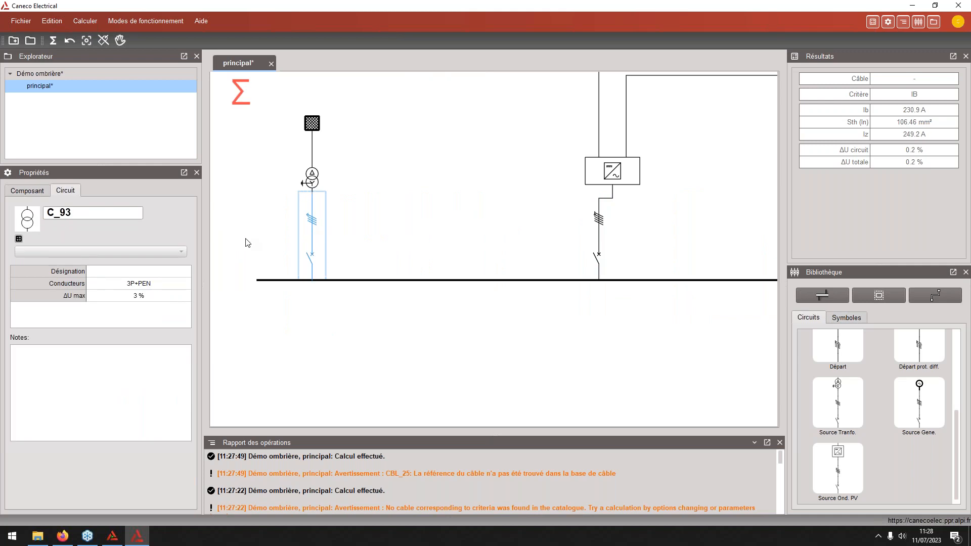
pyautogui.click(157, 282)
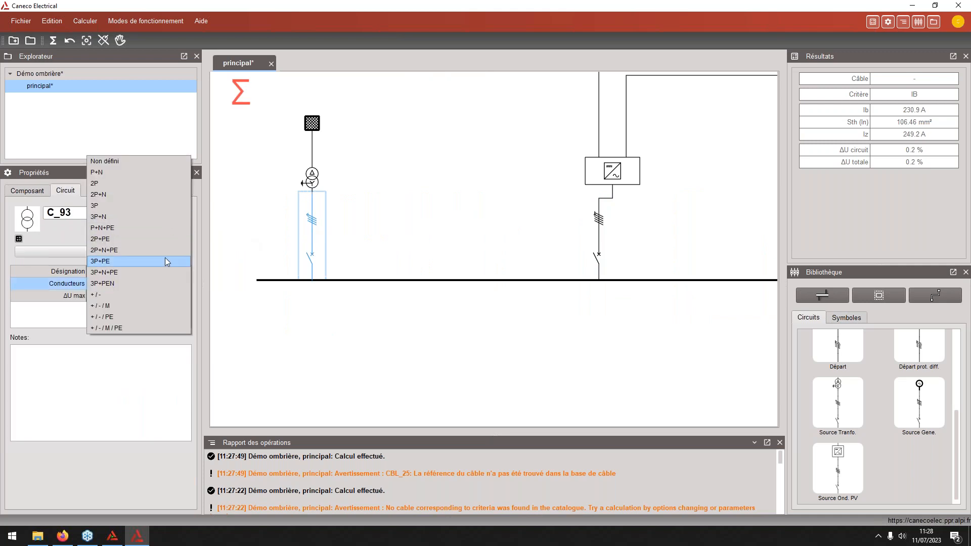
pyautogui.click(153, 272)
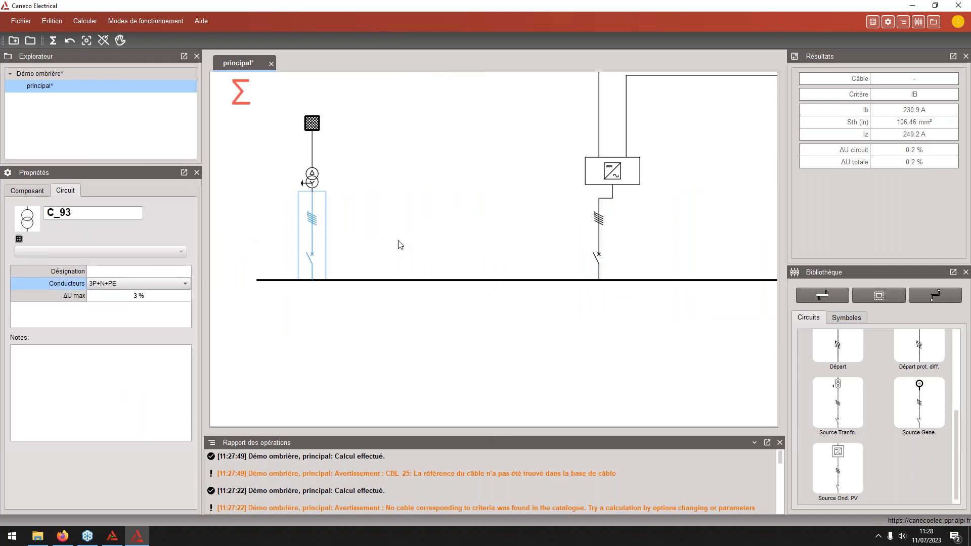
pyautogui.click(319, 224)
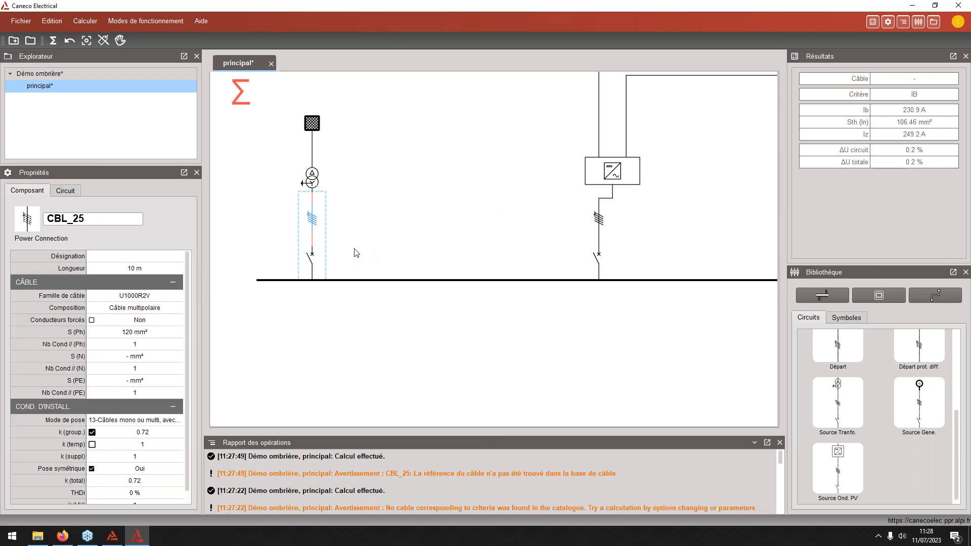
pyautogui.click(362, 253)
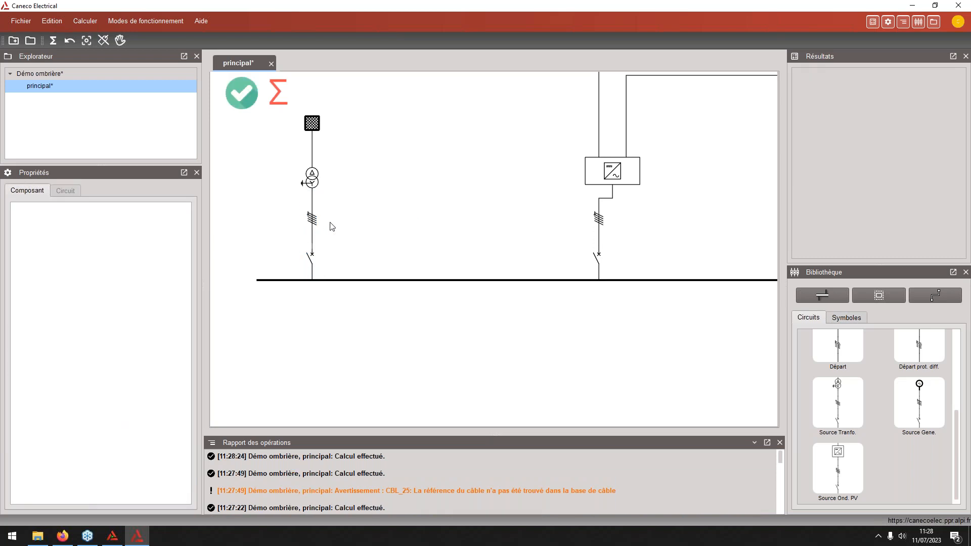
# Change the composition of transformer cable CBL_25 to Câble unipolaire and recalculate the diagram
pyautogui.click(315, 224)
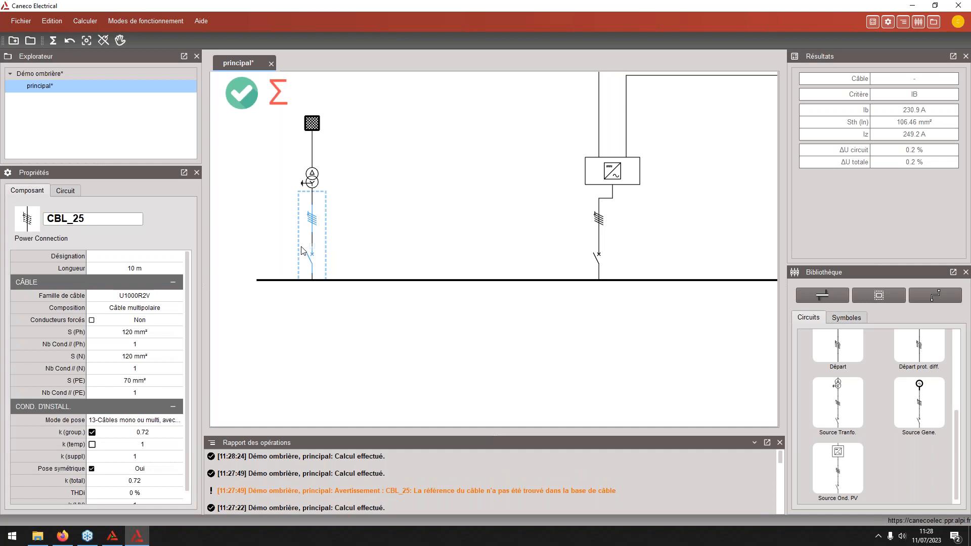
pyautogui.click(162, 308)
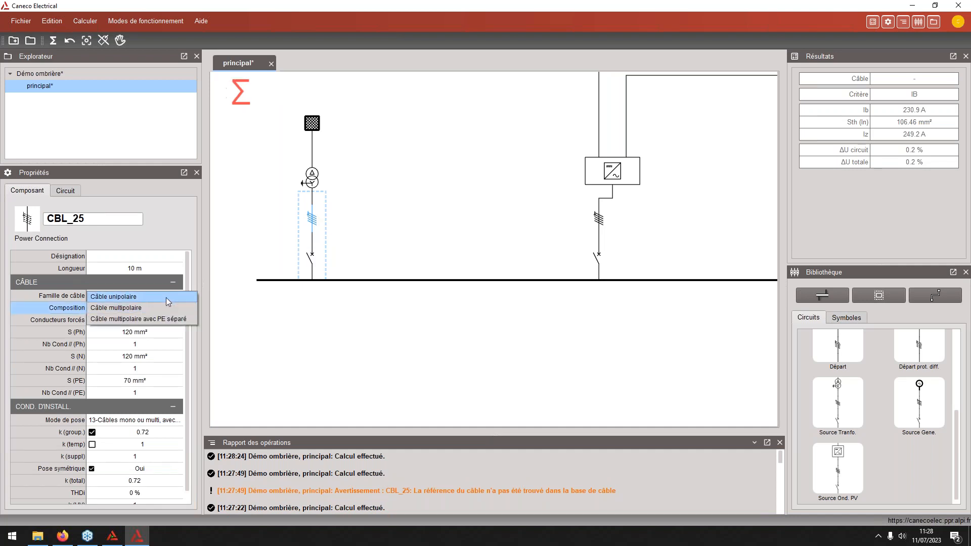
pyautogui.click(160, 298)
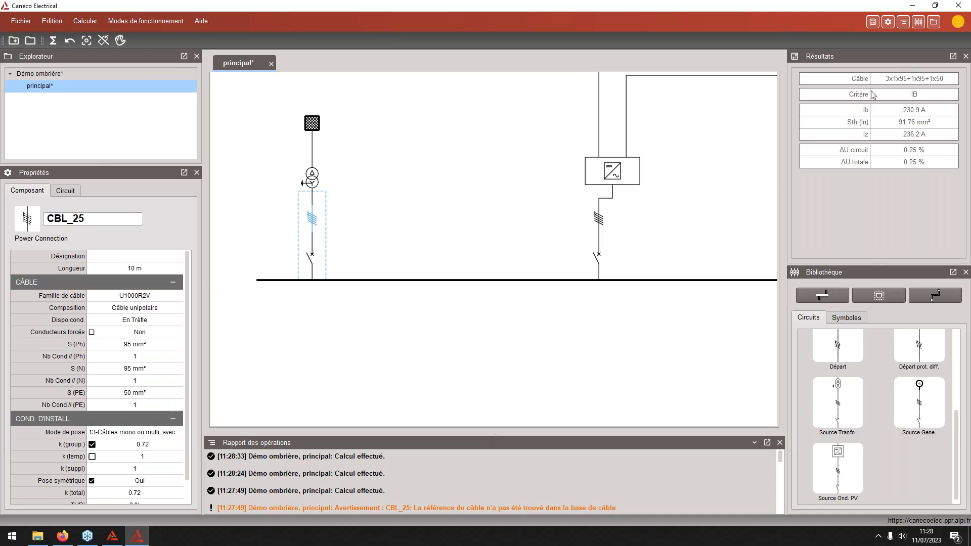
# Select the NSX250F Micrologic 5.2 from the device list as the model of the transformer circuit's breaker Q_5
pyautogui.click(313, 261)
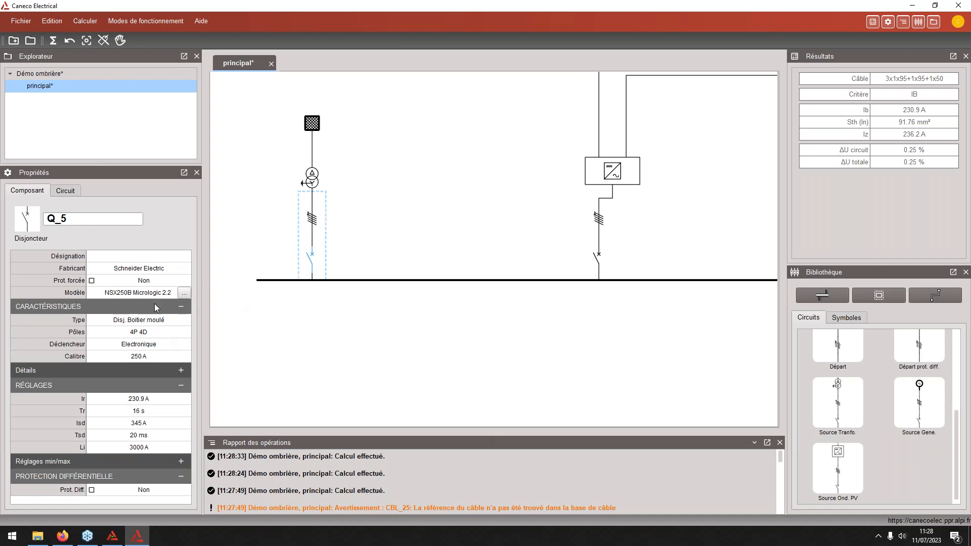
pyautogui.click(184, 293)
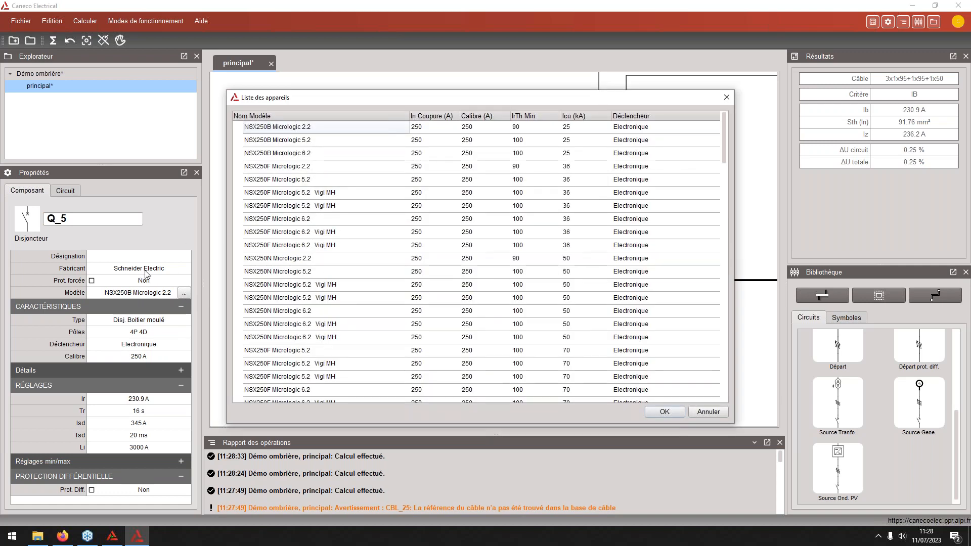
pyautogui.click(708, 412)
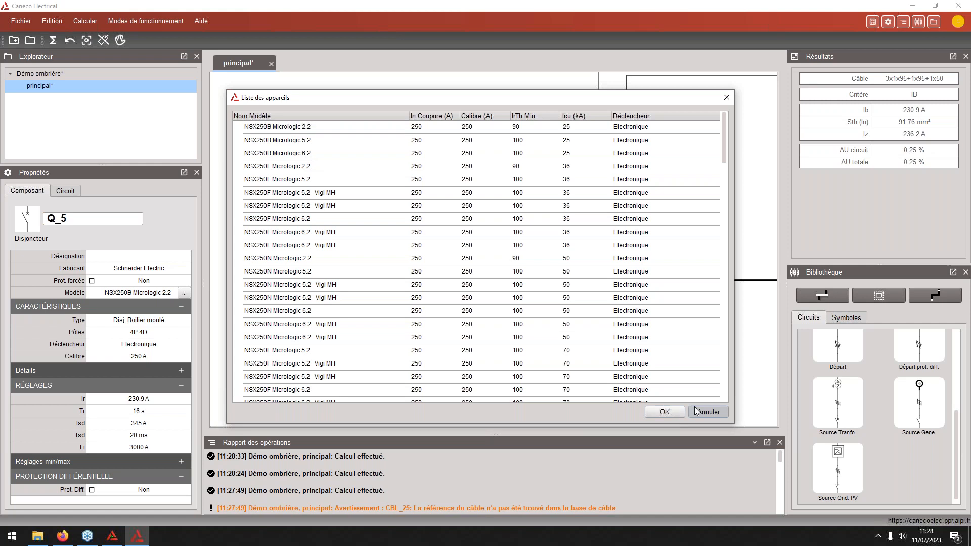
pyautogui.click(172, 268)
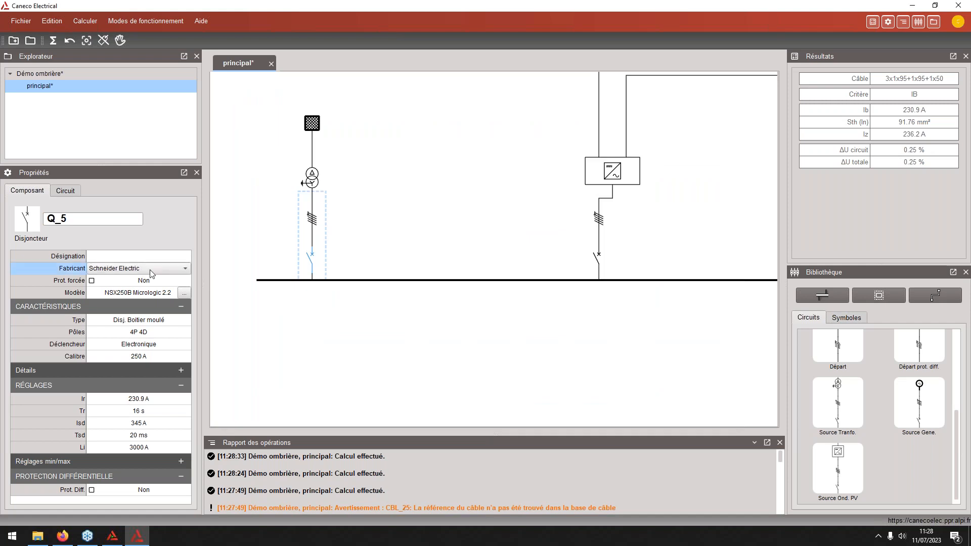
pyautogui.click(157, 294)
pyautogui.click(185, 294)
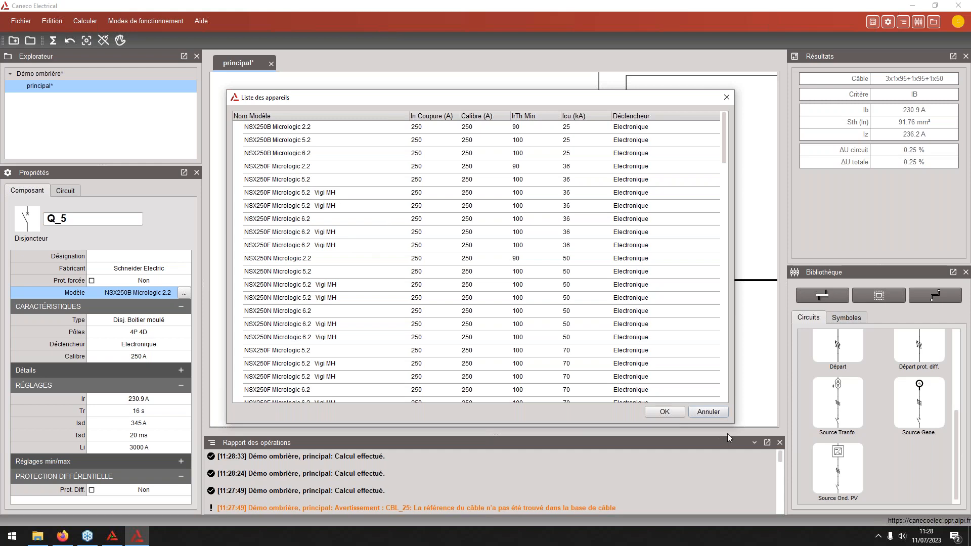
pyautogui.doubleClick(298, 180)
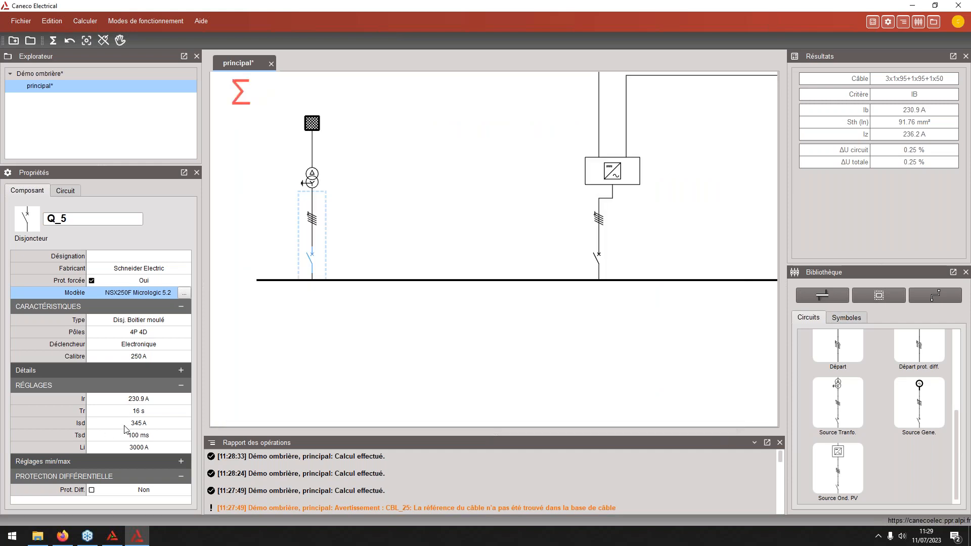
# Turn off forced protection for circuit breaker Q_5 and recalculate the diagram
pyautogui.click(92, 281)
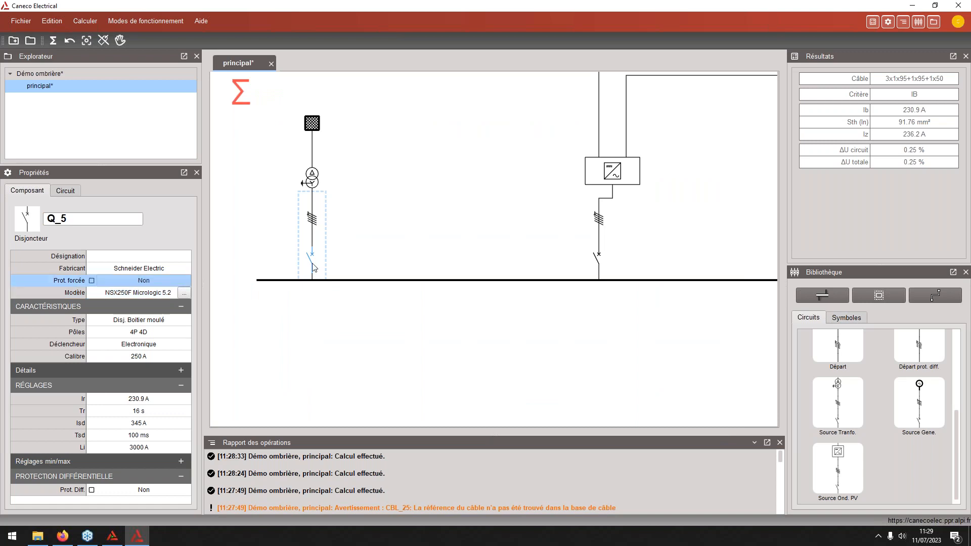
pyautogui.click(359, 258)
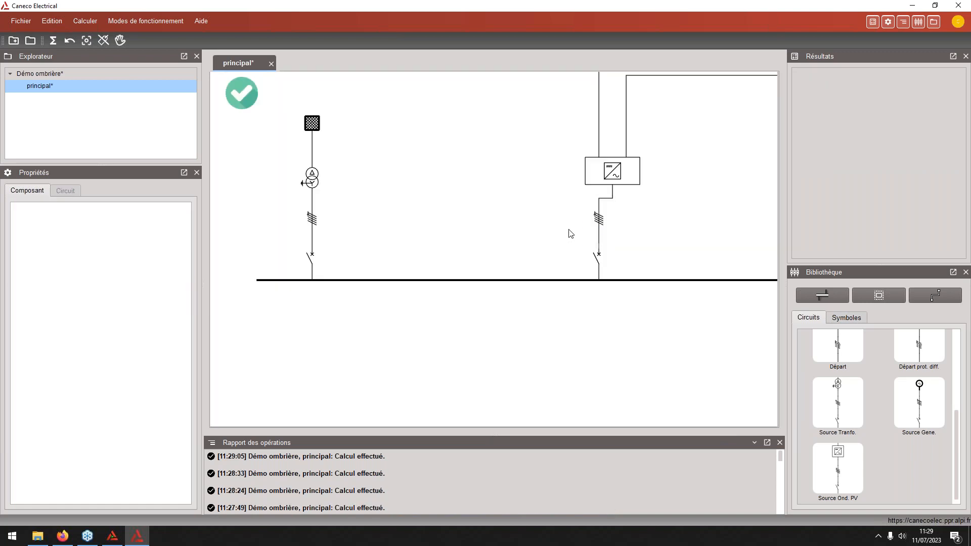
pyautogui.scroll(-4, 502, 246)
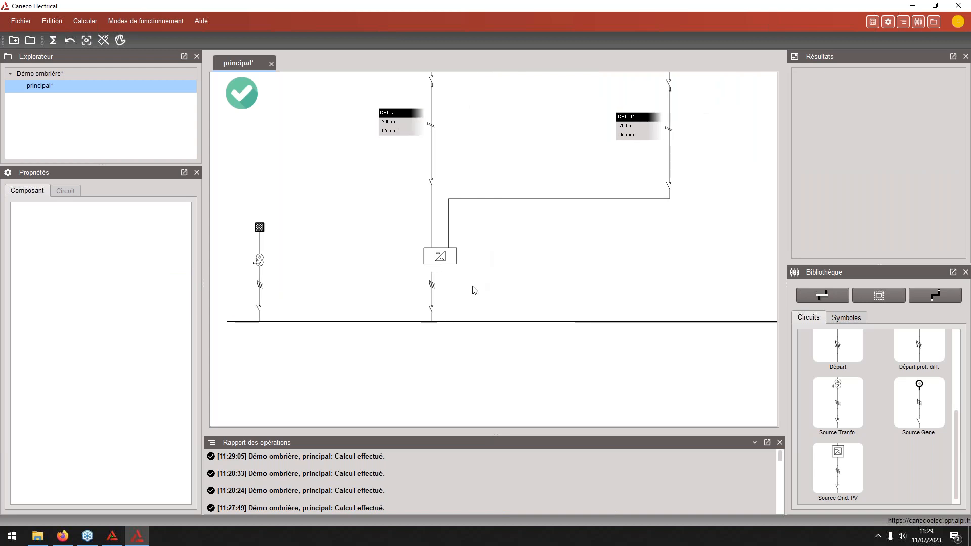
# Create a Caneco BT project starting from the TGBT busbar of the principal diagram
pyautogui.moveTo(473, 294); pyautogui.dragTo(452, 298)
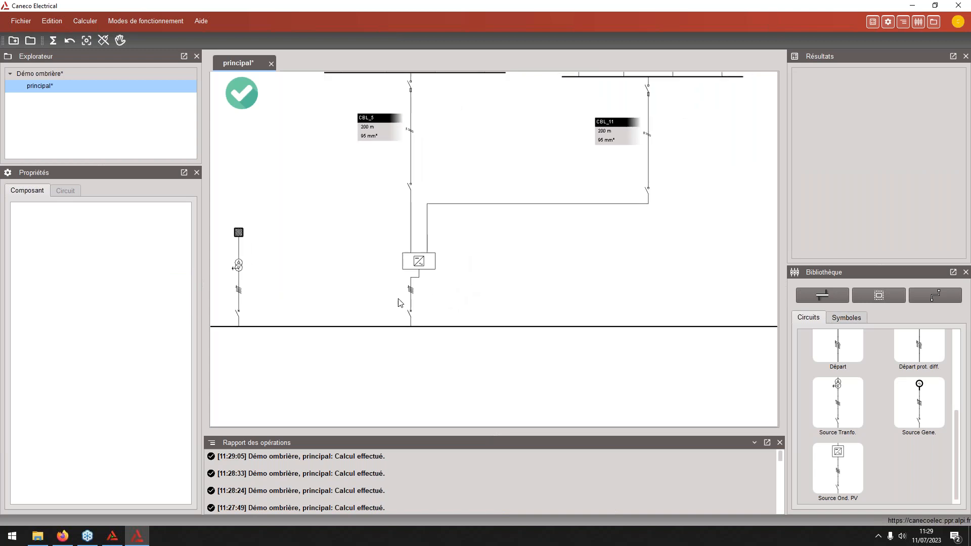
pyautogui.scroll(1, 405, 294)
pyautogui.scroll(-1, 425, 308)
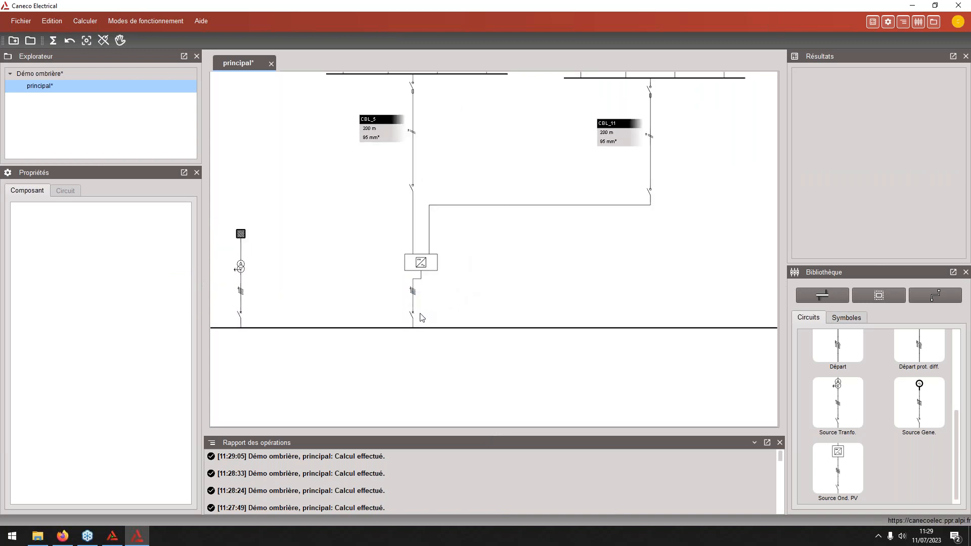
pyautogui.click(380, 328)
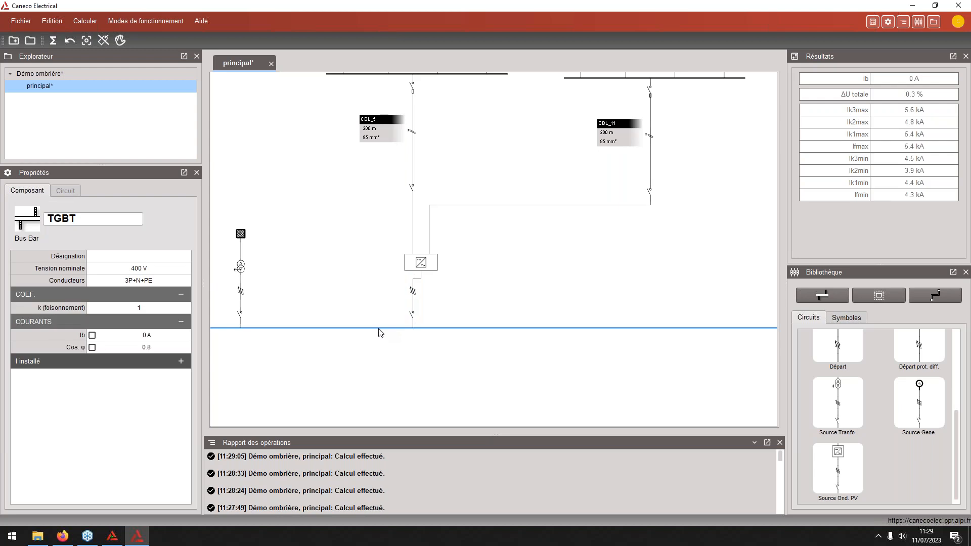
pyautogui.scroll(-1, 380, 333)
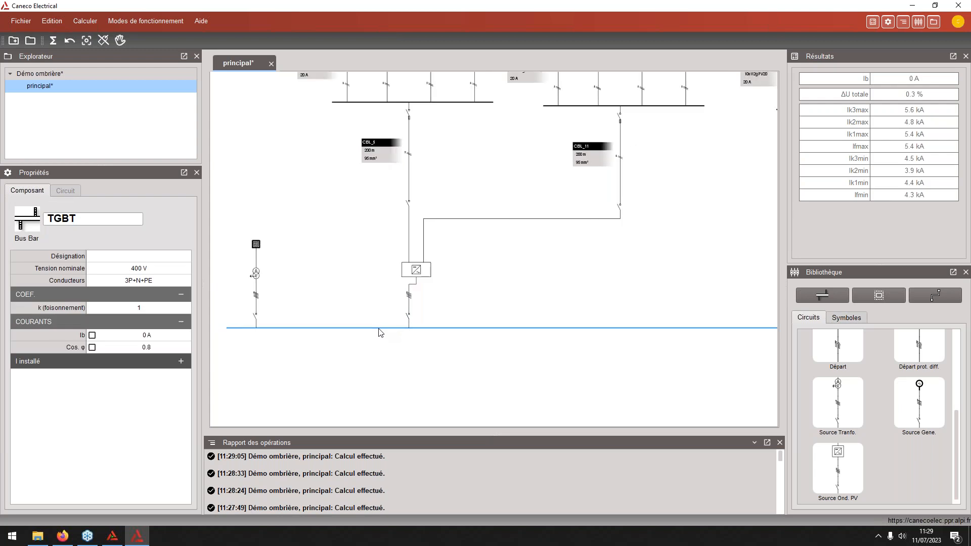
pyautogui.rightClick(344, 334)
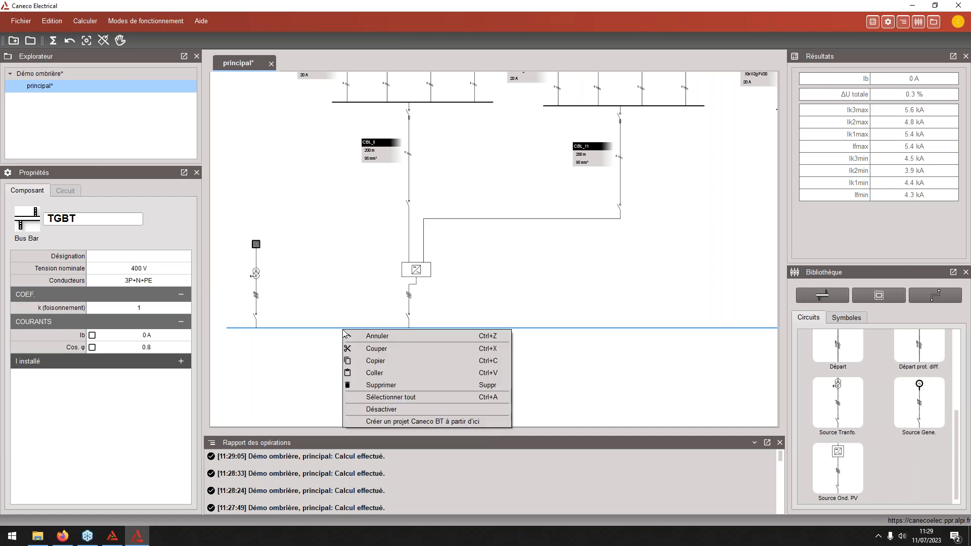
pyautogui.click(400, 423)
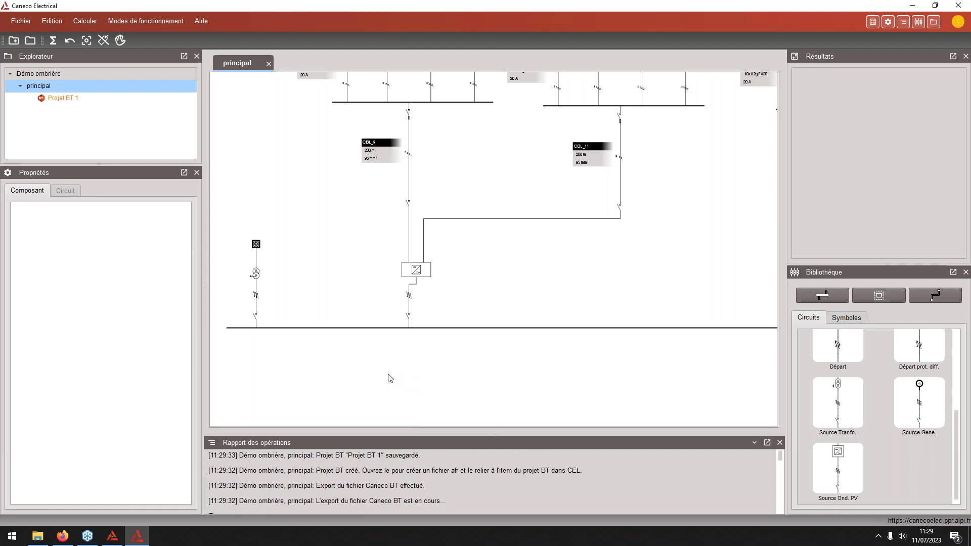
# Open the Projet BT 1 project under the principal diagram and switch to Caneco BT
pyautogui.click(374, 328)
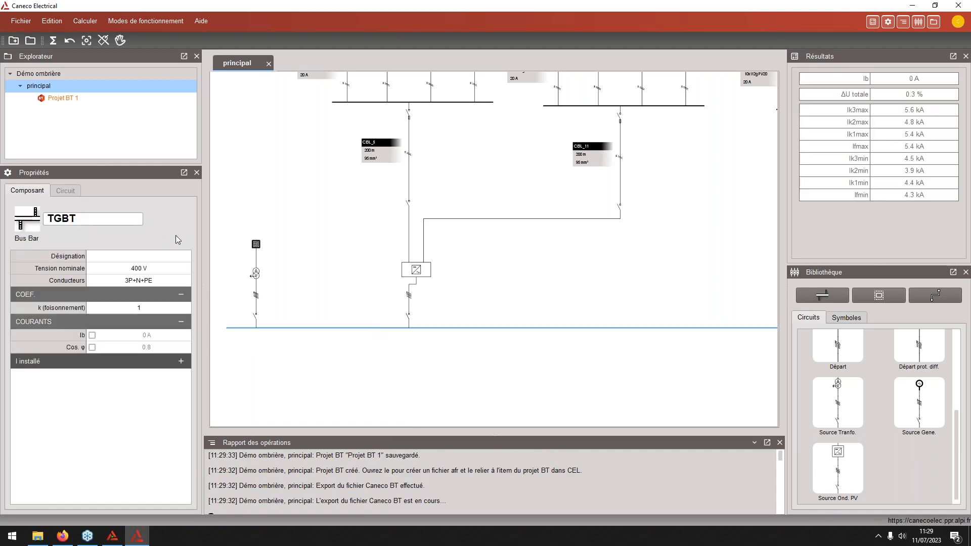
pyautogui.click(88, 99)
pyautogui.rightClick(87, 102)
pyautogui.click(99, 108)
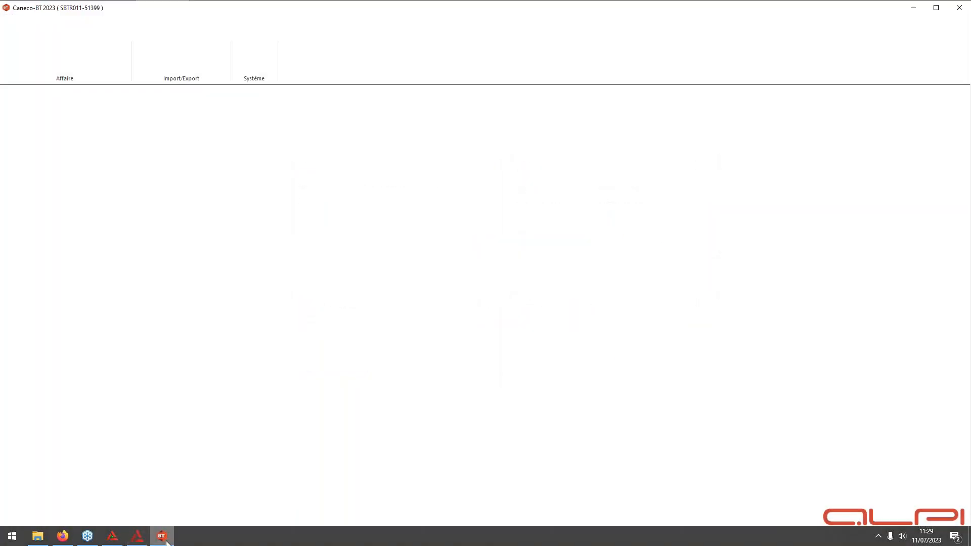
pyautogui.moveTo(163, 539)
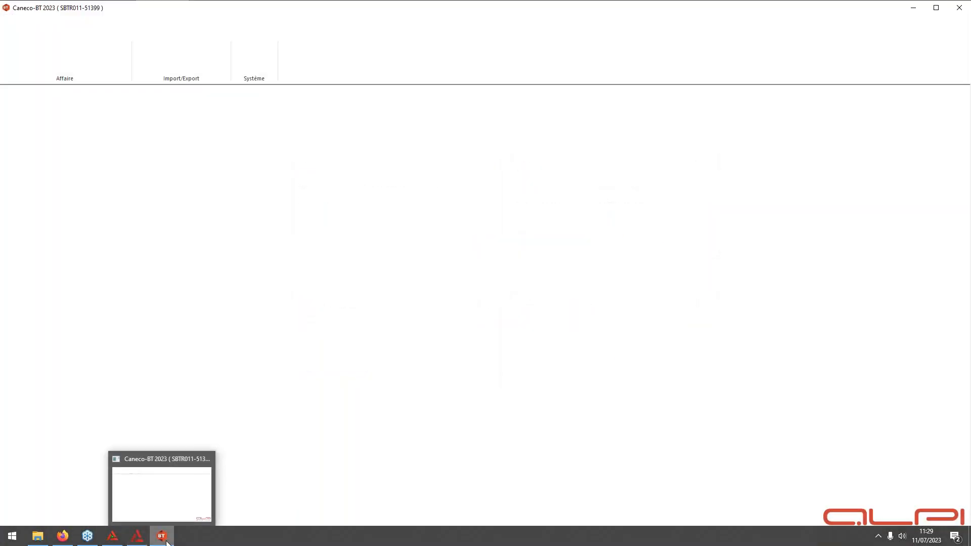
pyautogui.click(152, 537)
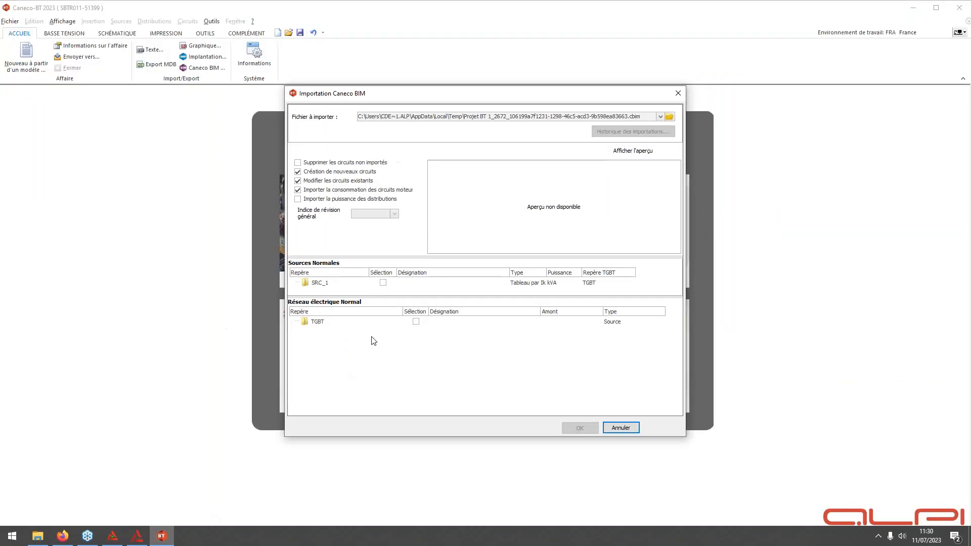
# Import source SRC_1 with its TGBT distribution into a new Caneco BT affair and accept revision index A
pyautogui.click(383, 283)
pyautogui.click(579, 427)
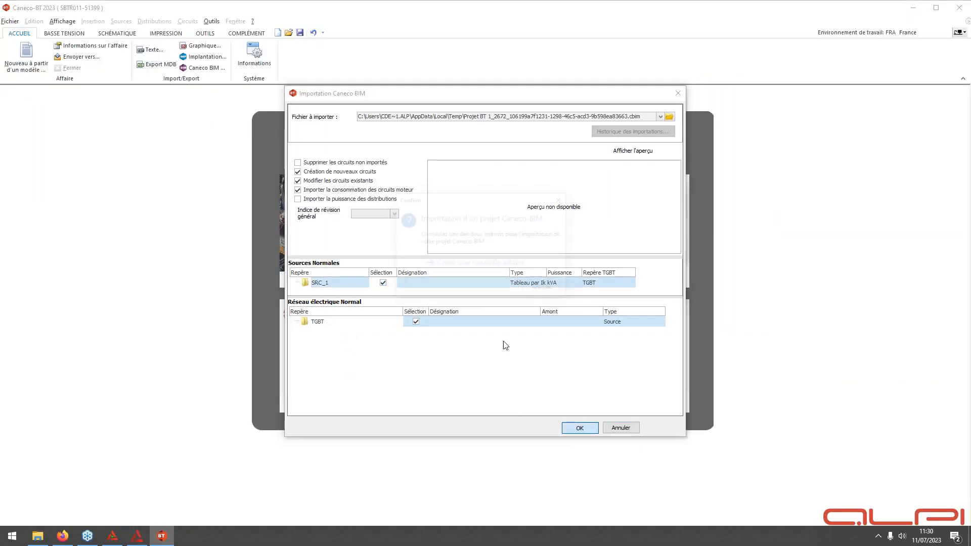
pyautogui.click(491, 269)
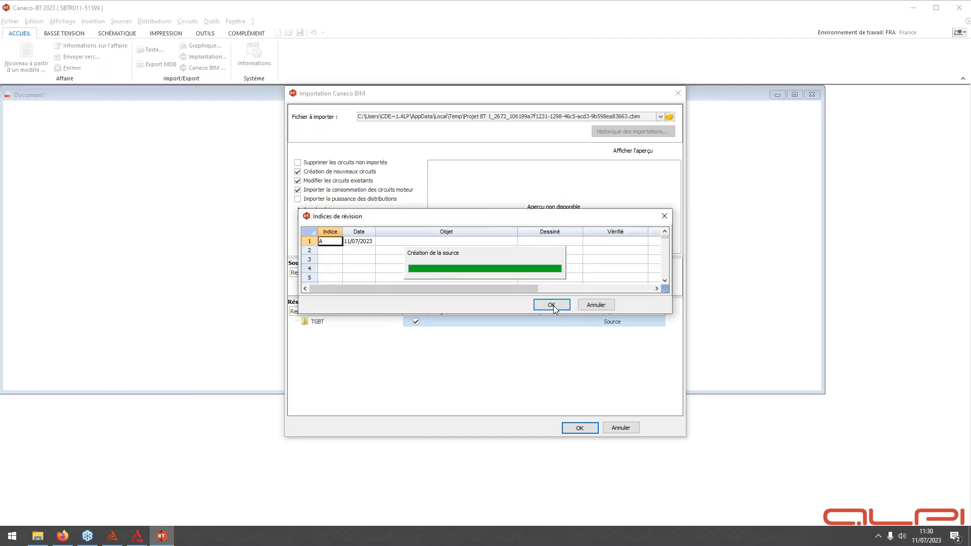
pyautogui.click(552, 305)
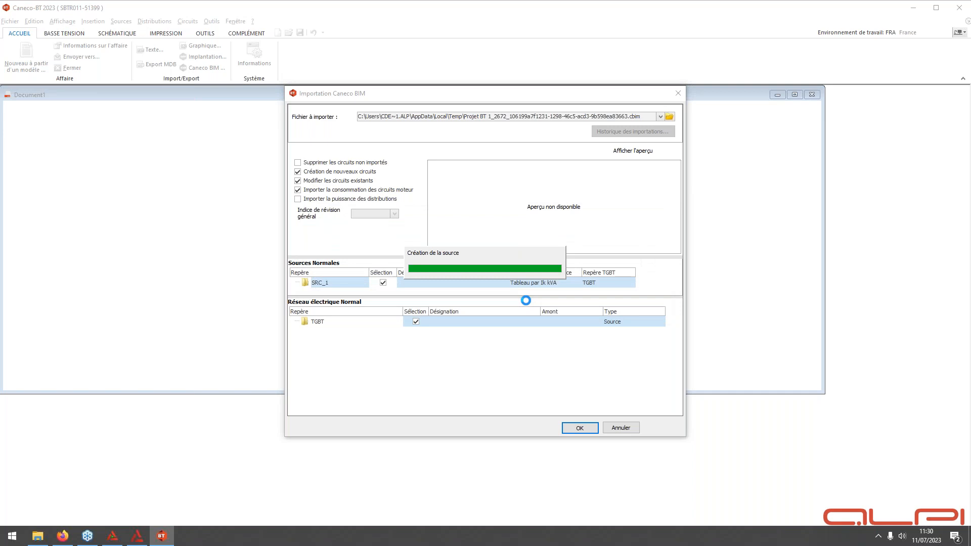
# Inspect the imported TGBT distribution in Caneco BT, return to Caneco Electrical and check the options available for Projet BT 1
pyautogui.click(137, 537)
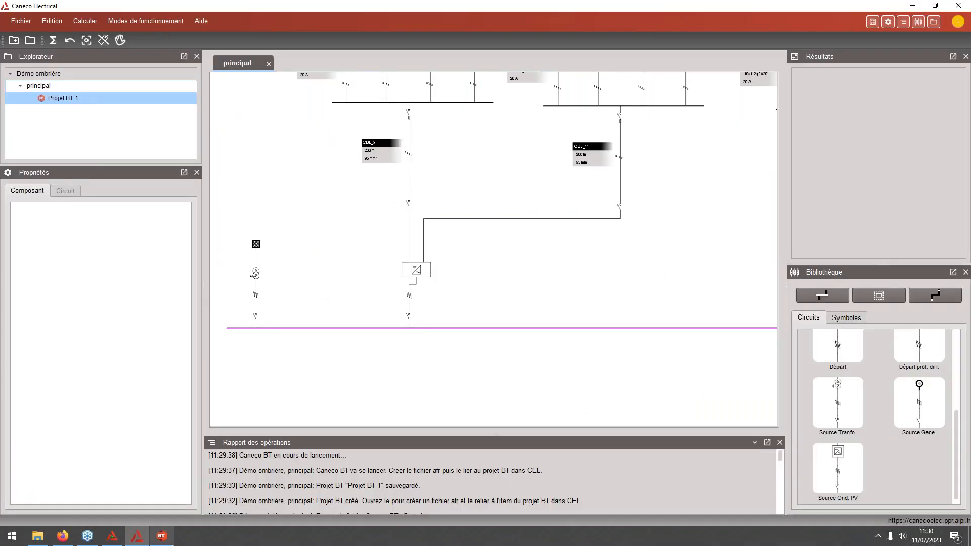
pyautogui.click(162, 538)
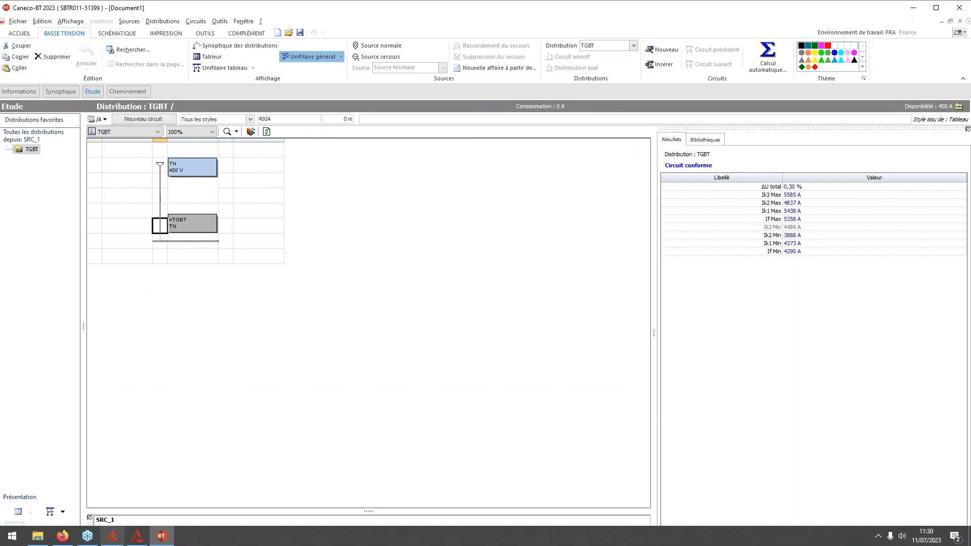
pyautogui.click(137, 538)
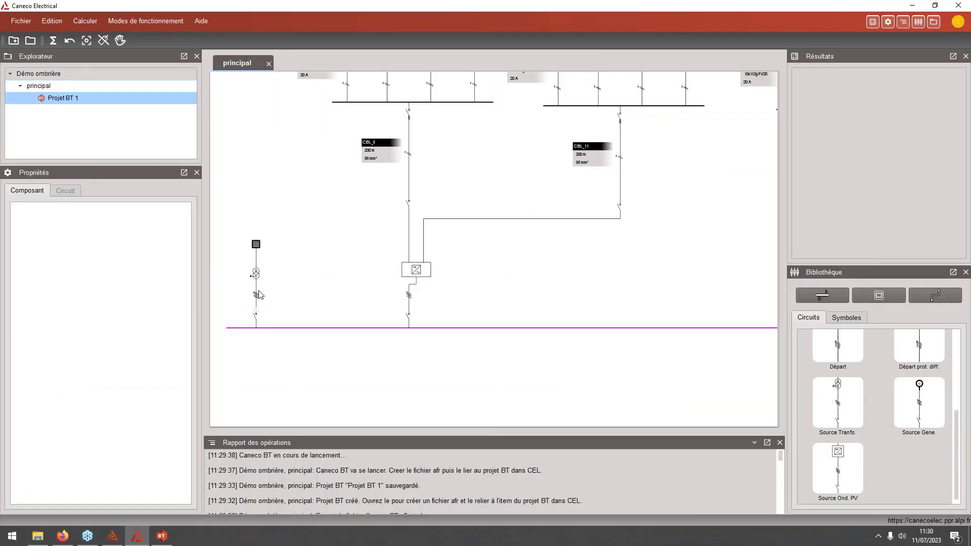
pyautogui.rightClick(83, 105)
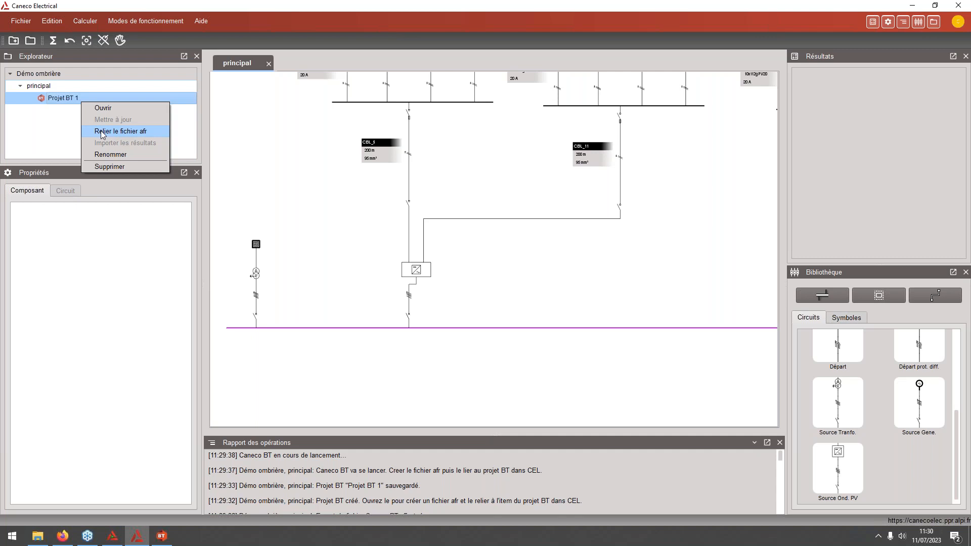
pyautogui.click(255, 293)
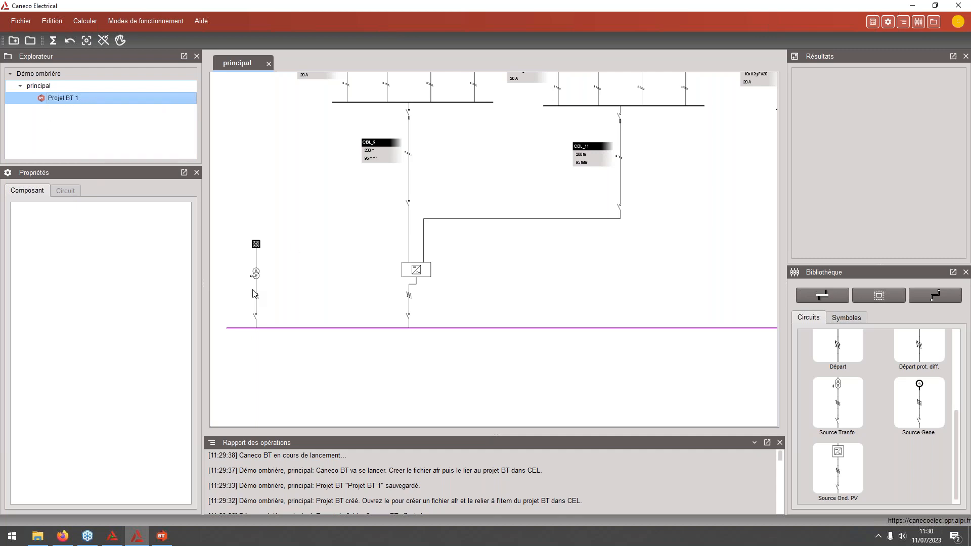
# Set the length of transformer cable CBL_25 to 15 m and try to update Projet BT 1 with the change
pyautogui.click(254, 293)
pyautogui.click(160, 268)
pyautogui.write('15')
pyautogui.press('Return')
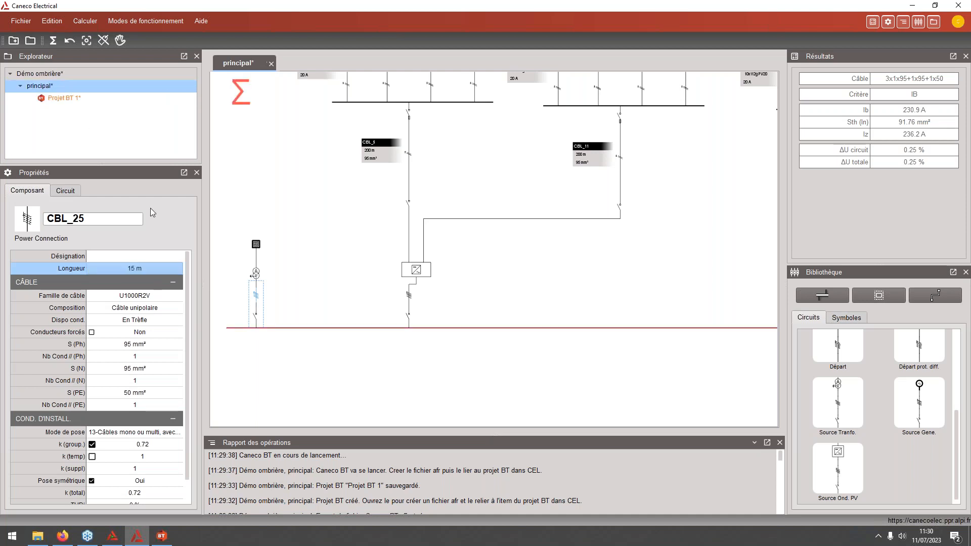
pyautogui.rightClick(89, 98)
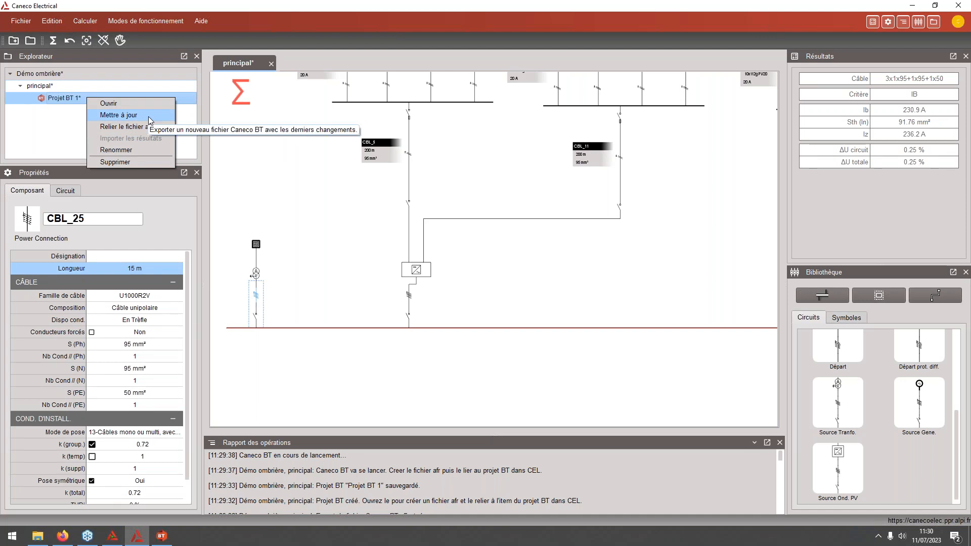
pyautogui.click(147, 116)
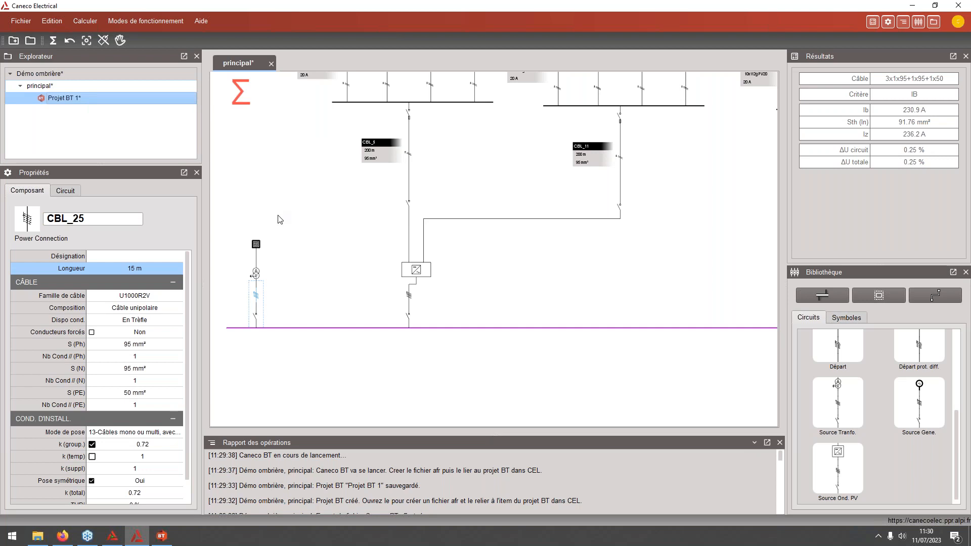
# Generate the PDF calculation note of the principal diagram
pyautogui.click(84, 21)
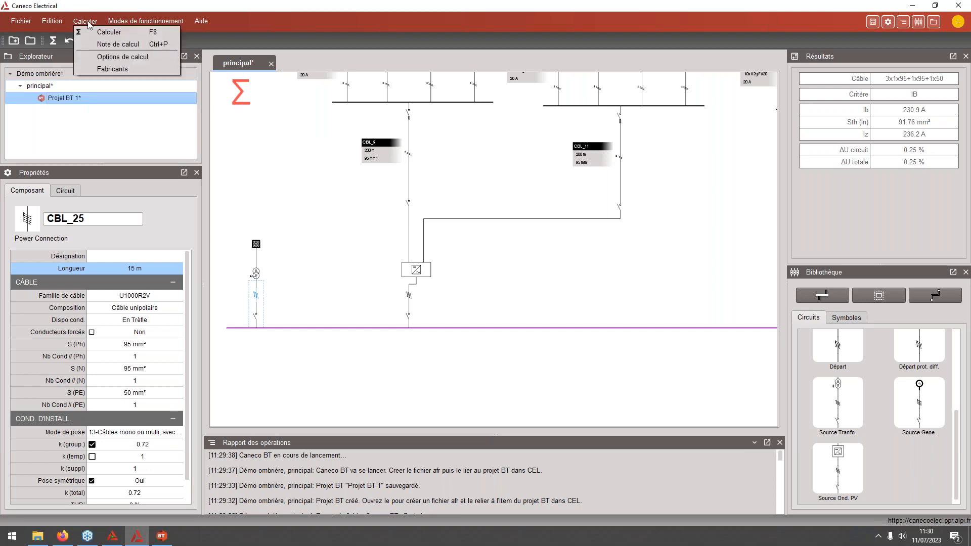
pyautogui.click(136, 44)
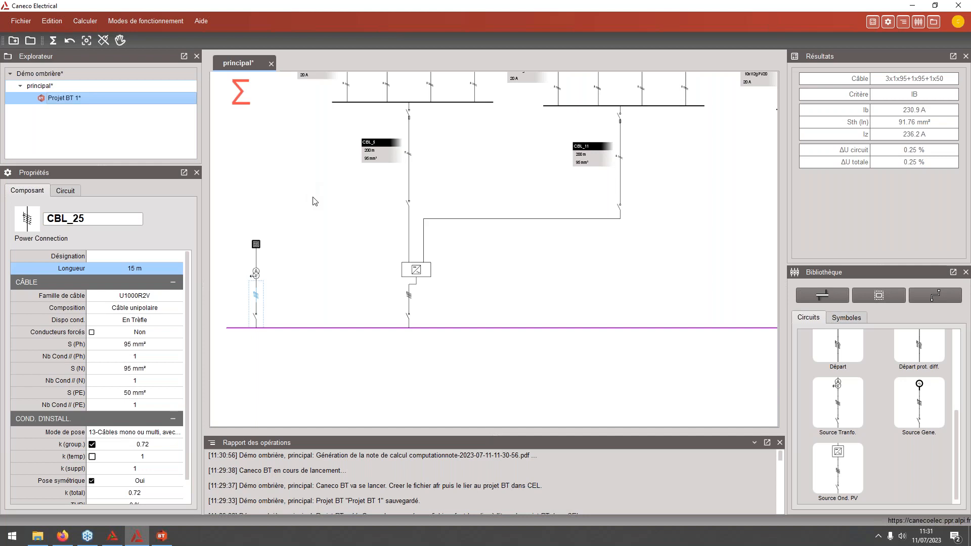
pyautogui.scroll(-3, 315, 212)
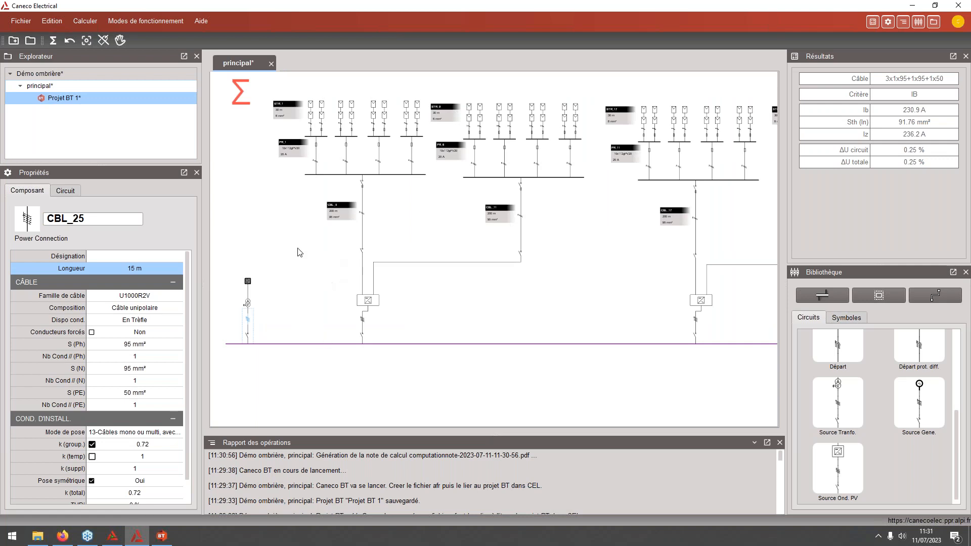
# Add a new diagram named v2 to the Démo ombrière project, and reopen the principal diagram
pyautogui.click(60, 87)
pyautogui.rightClick(60, 87)
pyautogui.click(55, 74)
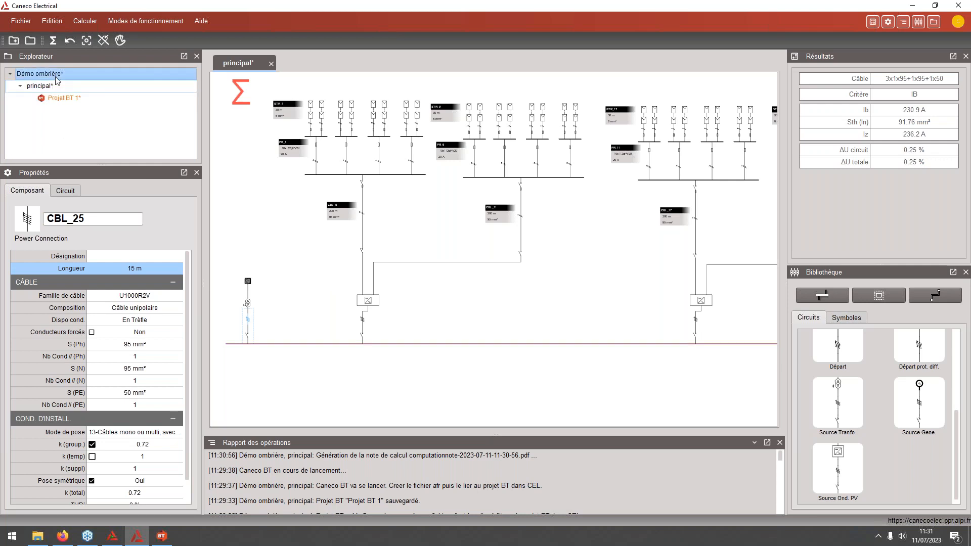
pyautogui.rightClick(55, 75)
pyautogui.click(103, 106)
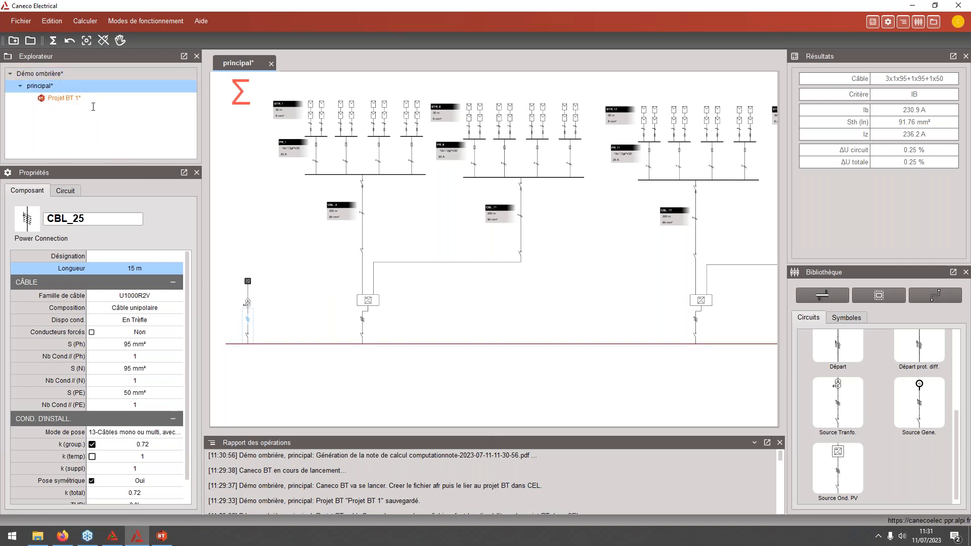
pyautogui.write('v2')
pyautogui.press('Return')
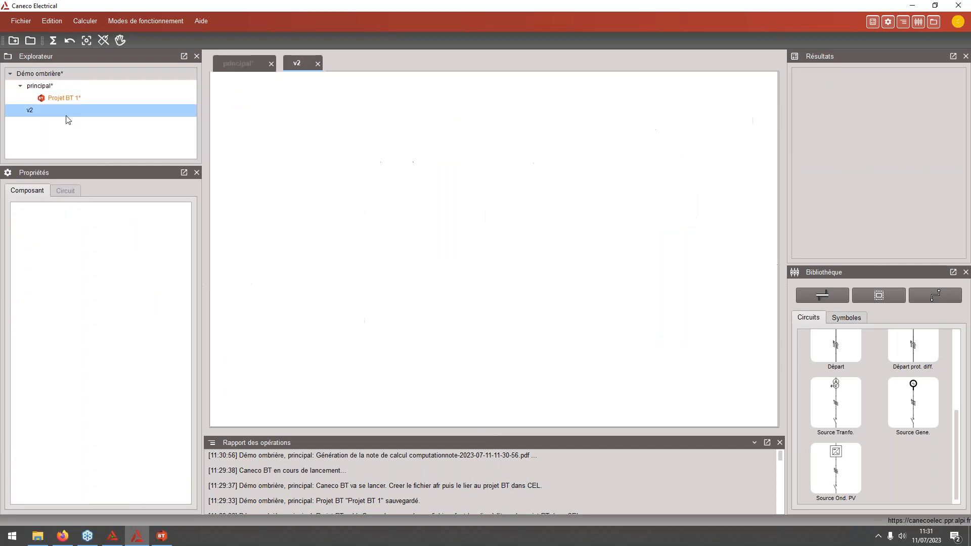
pyautogui.click(73, 87)
pyautogui.doubleClick(69, 87)
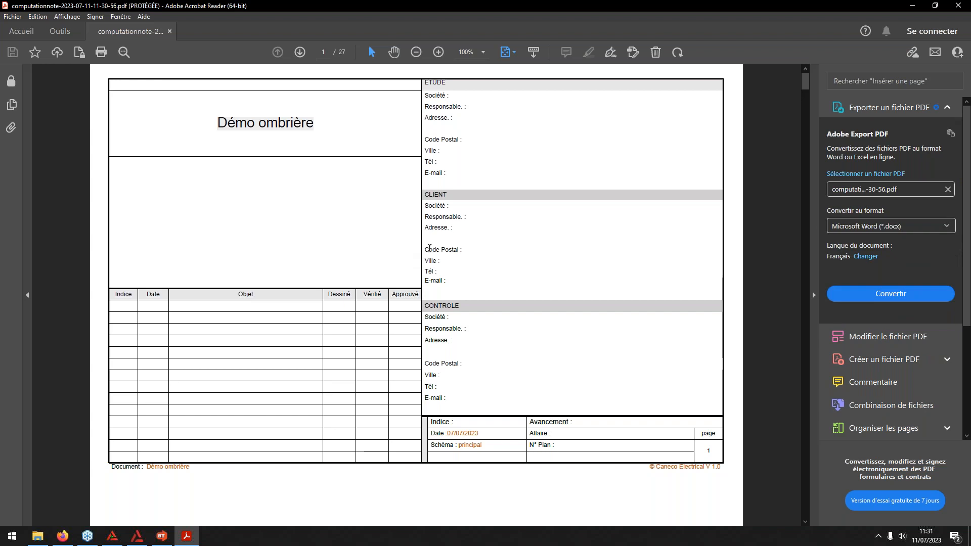
# Examine the calculation note's diagram, source, PV junction and PV inverter sheets in Adobe Acrobat Reader, and close the document
pyautogui.scroll(-3, 370, 245)
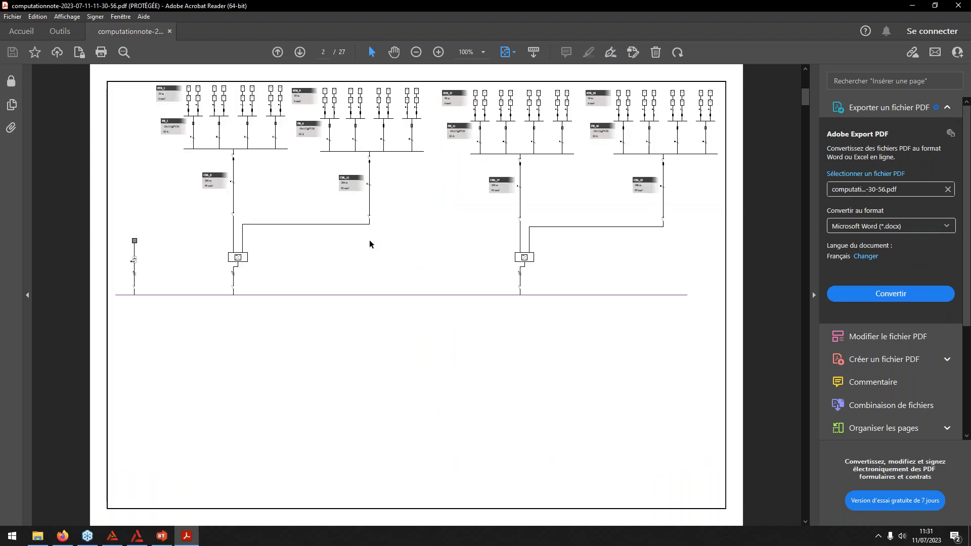
pyautogui.scroll(-3, 369, 244)
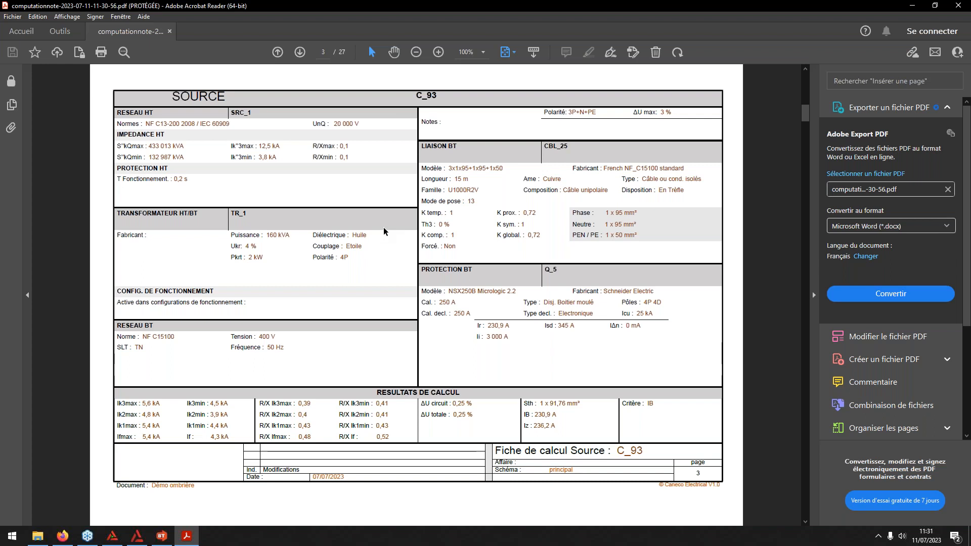
pyautogui.scroll(-10, 384, 231)
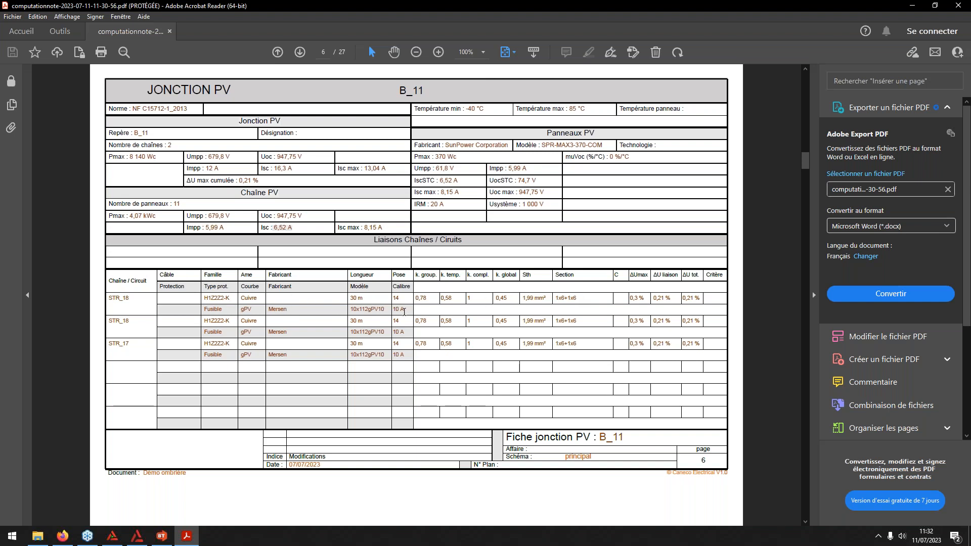
pyautogui.scroll(-2, 314, 317)
pyautogui.scroll(-7, 340, 311)
pyautogui.scroll(-5, 342, 306)
pyautogui.scroll(-2, 342, 306)
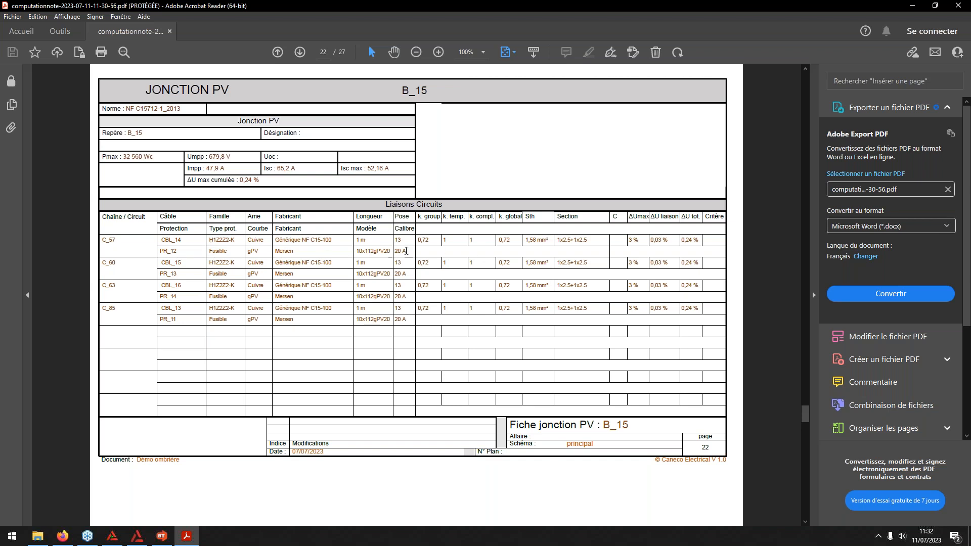
pyautogui.scroll(-4, 405, 253)
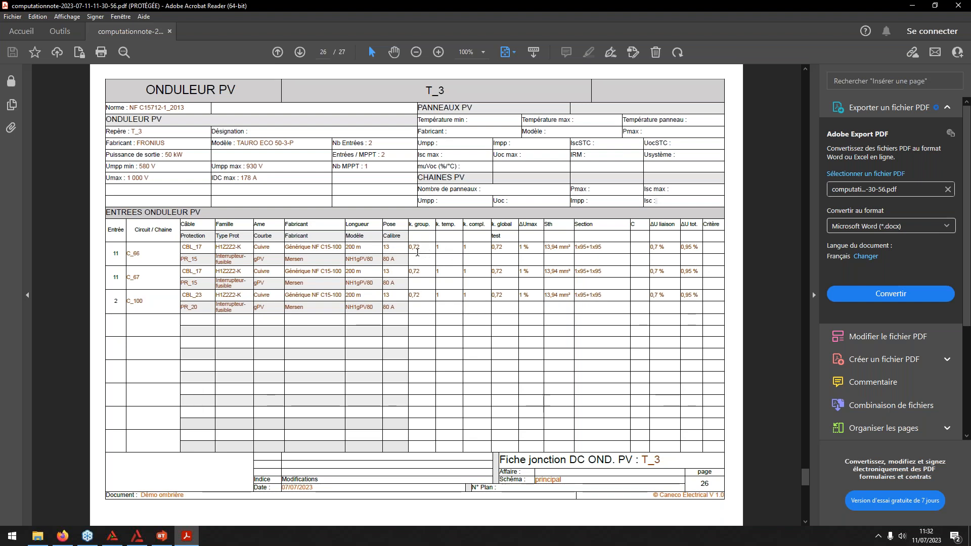
pyautogui.scroll(-2, 400, 252)
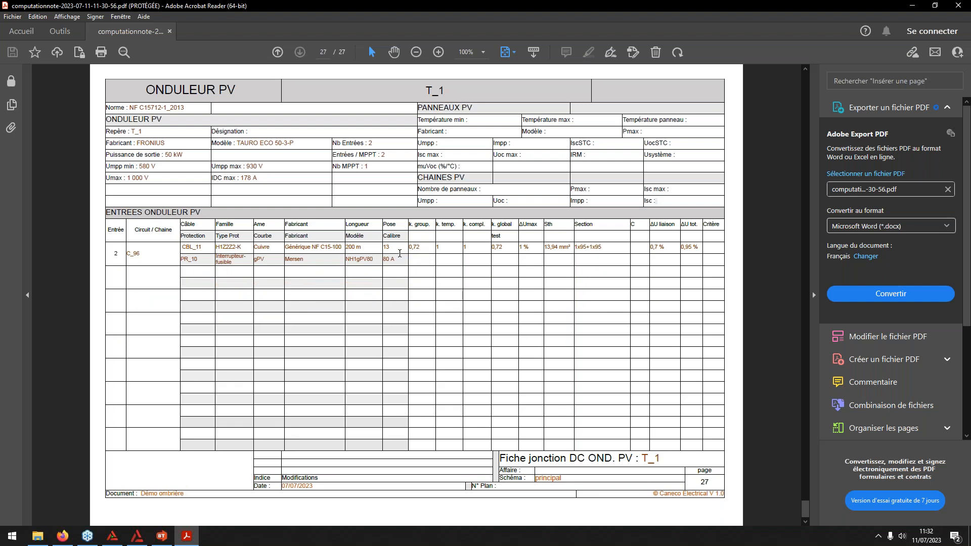
pyautogui.scroll(5, 396, 253)
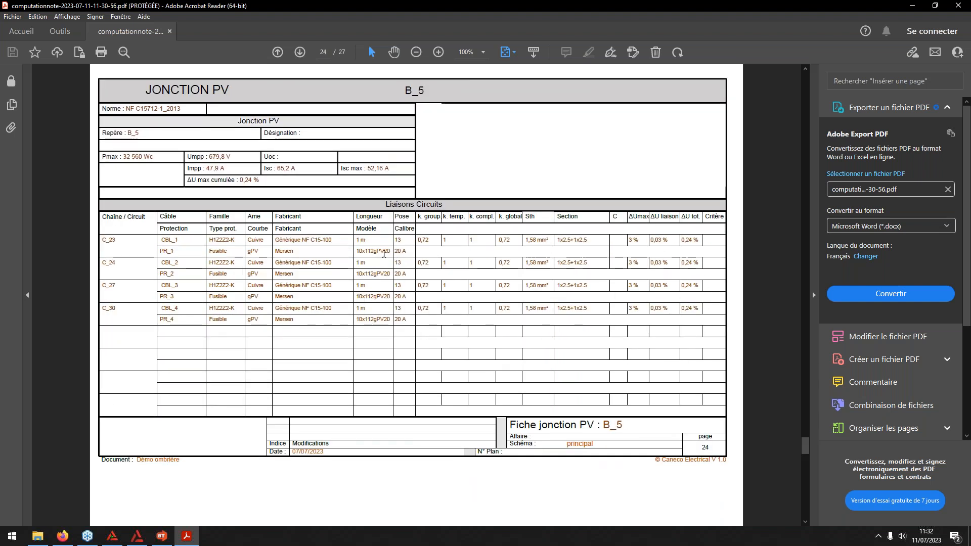
pyautogui.scroll(2, 383, 248)
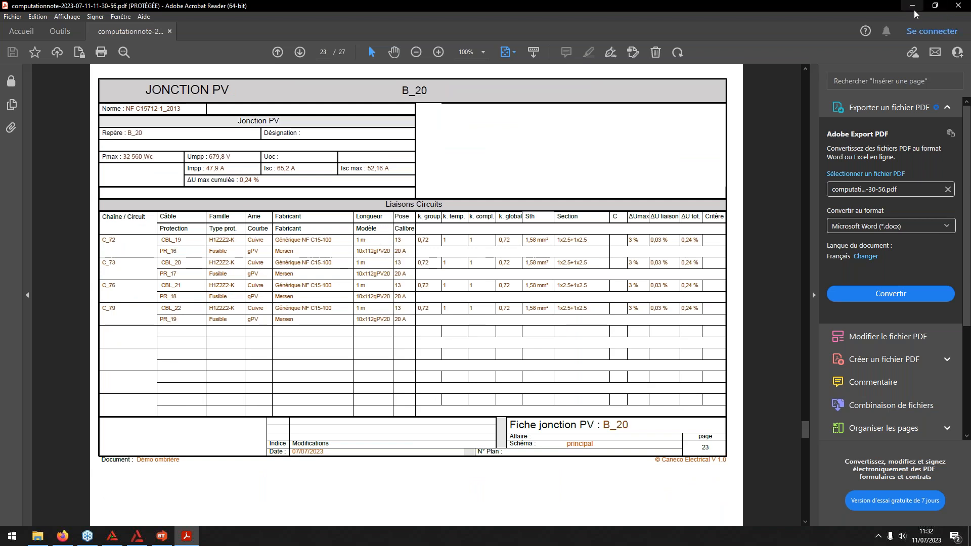
pyautogui.click(957, 6)
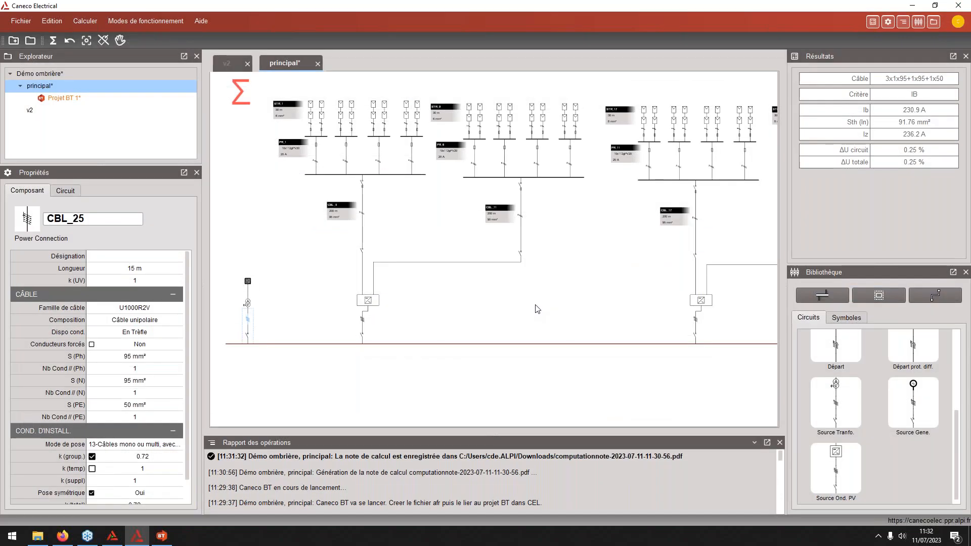
# Switch to PowerPoint and start the slide show at the slide on features planned for the end of 2023
pyautogui.click(531, 309)
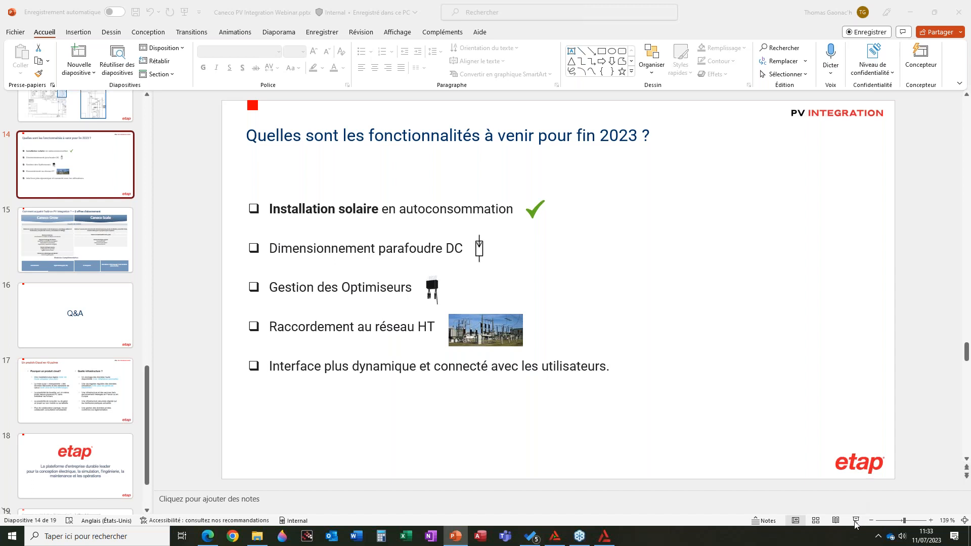
pyautogui.click(855, 521)
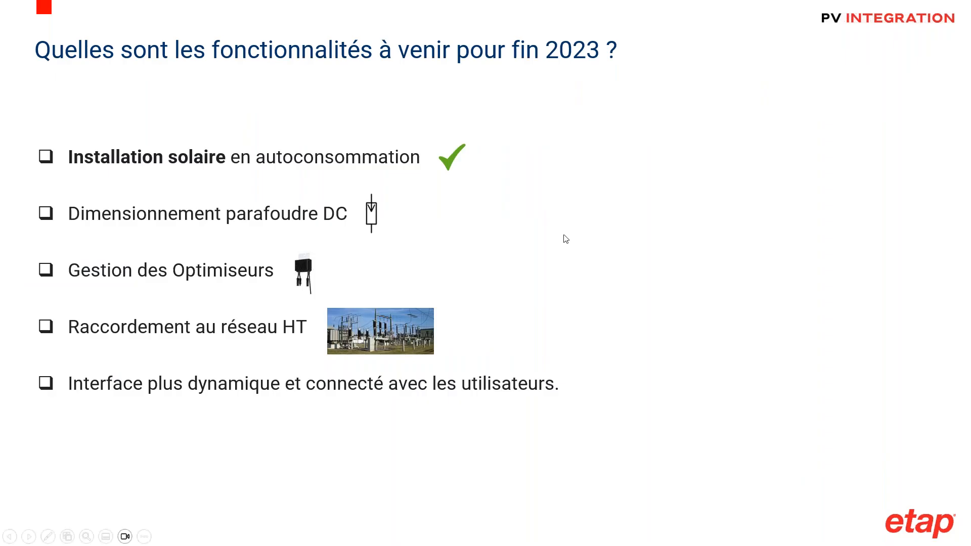